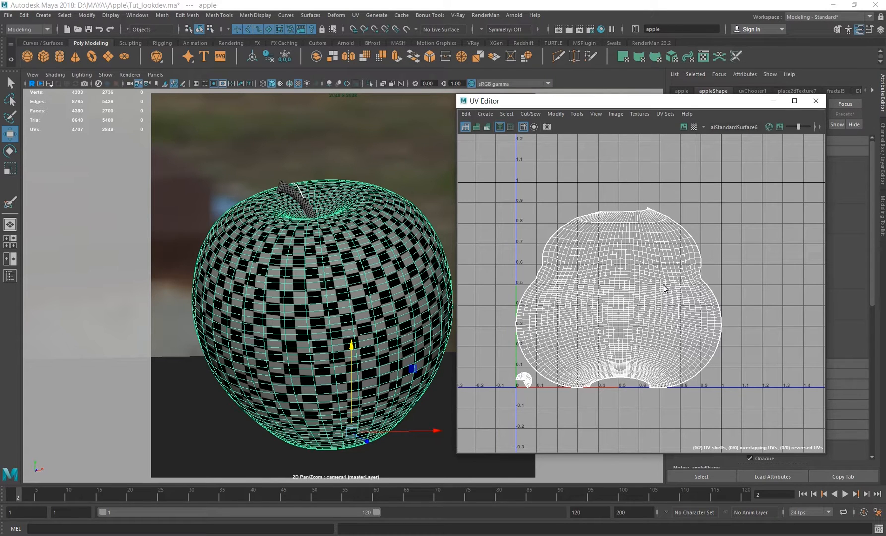
Switch the viewport to the persp camera and examine the UV seam in the hollow around the apple's stem.
left_click(156, 74)
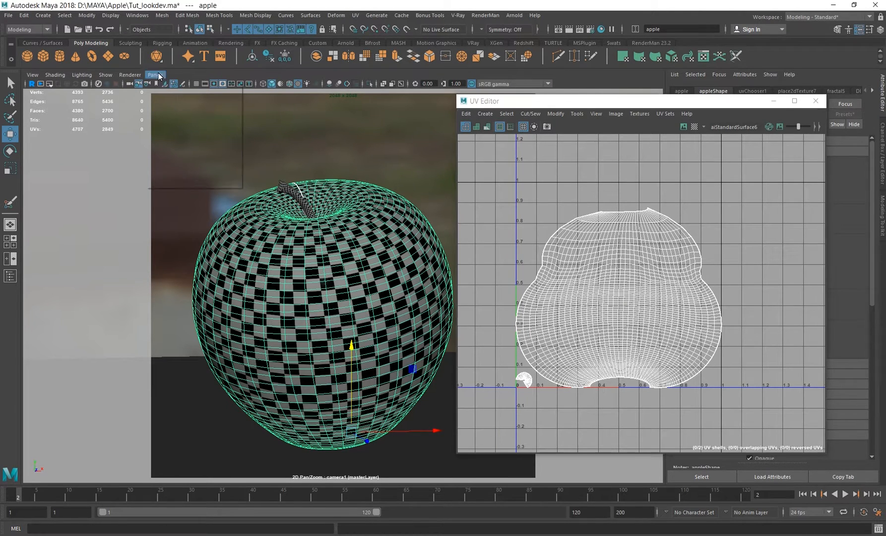
mouse_move(199, 84)
left_click(271, 93)
left_click_drag(262, 225, 243, 233, "alt")
scroll(242, 230, "up", 4)
middle_click_drag(228, 194, 308, 249, "alt")
left_click_drag(308, 249, 293, 229, "alt")
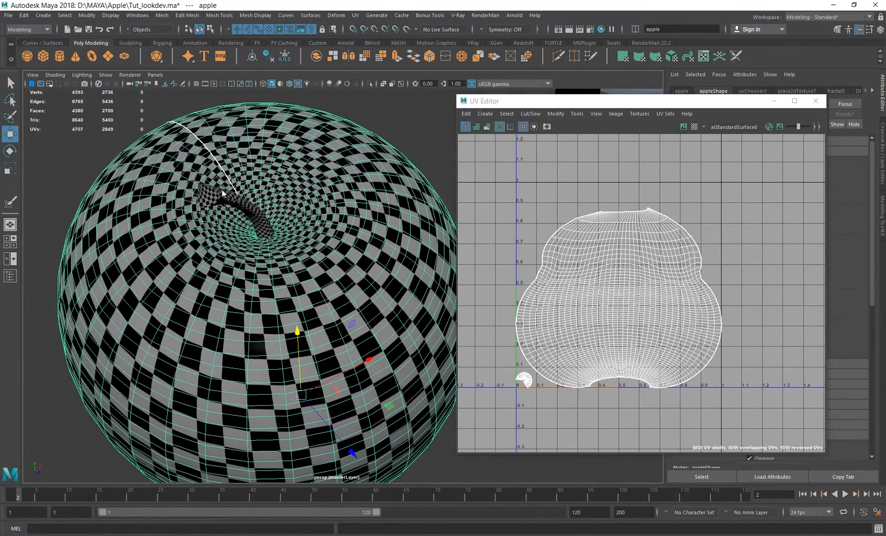
scroll(253, 261, "down", 3)
left_click_drag(253, 260, 305, 272, "alt")
scroll(298, 278, "down", 3)
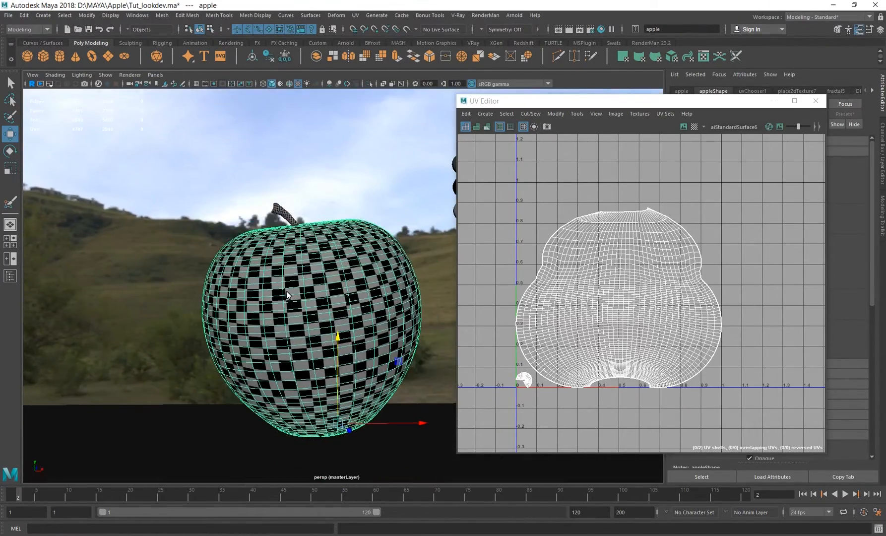
Examine the checker pattern over the apple's sides and upper surface for UV distortion.
middle_click_drag(287, 291, 286, 284, "alt")
mouse_move(286, 280)
left_mouse_down("alt")
mouse_move(275, 279)
mouse_move(276, 292)
left_mouse_up("alt")
right_click_drag(276, 293, 342, 296, "alt")
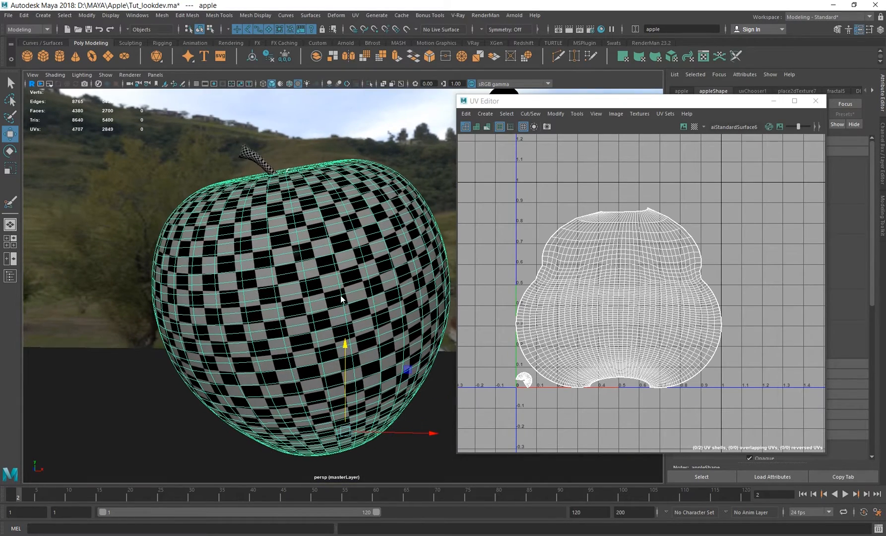
middle_click_drag(337, 287, 332, 268, "alt")
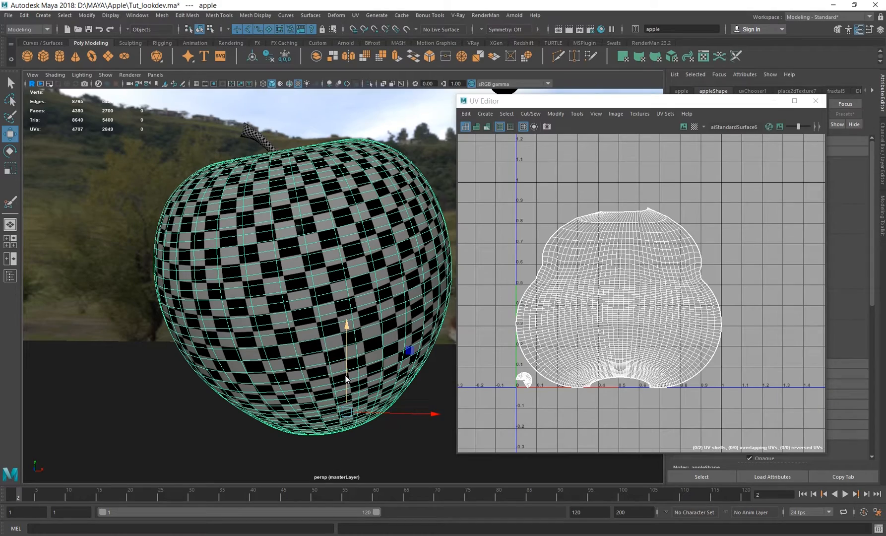
left_click_drag(366, 310, 310, 270, "alt")
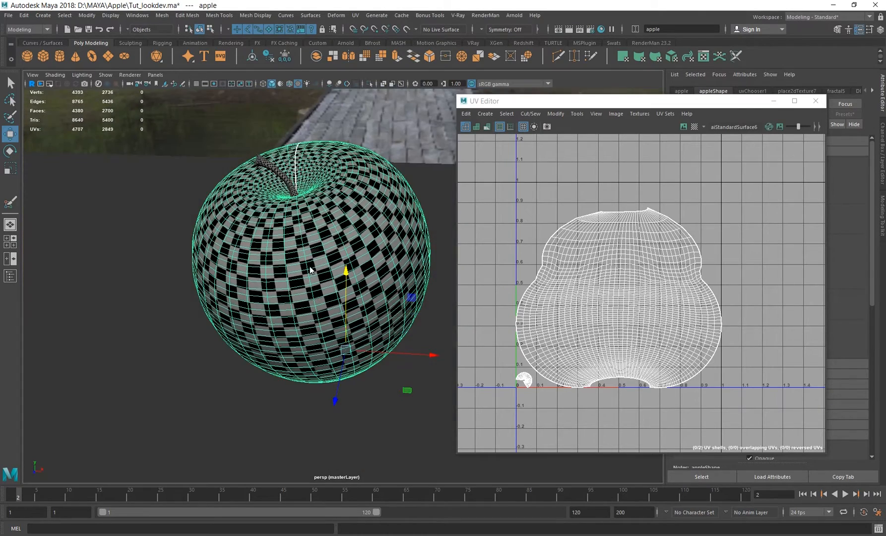
right_click_drag(311, 269, 382, 276, "alt")
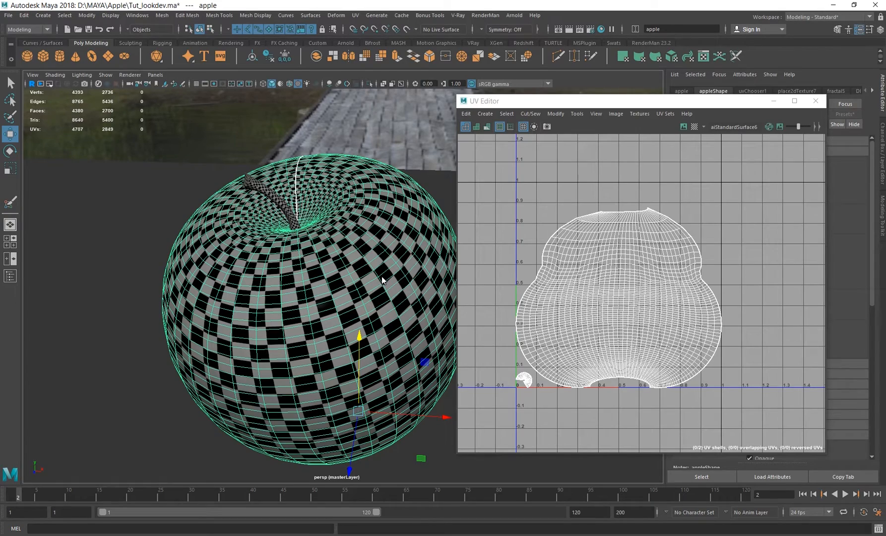
left_click_drag(270, 360, 200, 294, "alt")
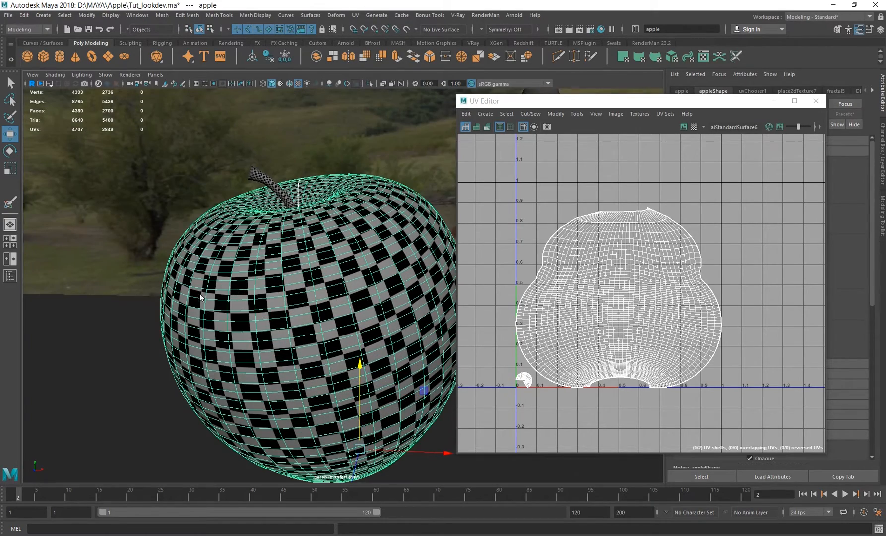
left_click_drag(387, 392, 353, 362, "alt")
right_click_drag(368, 325, 314, 316, "alt")
left_click_drag(315, 316, 309, 325, "alt")
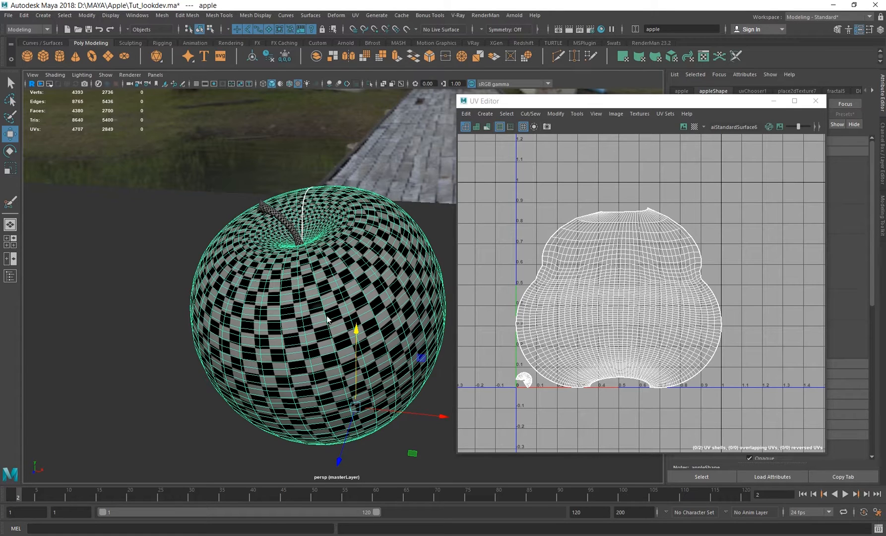
Compare the apple's set_02 UV layout with map1, ending on map1, and inspect its seam.
left_click(665, 113)
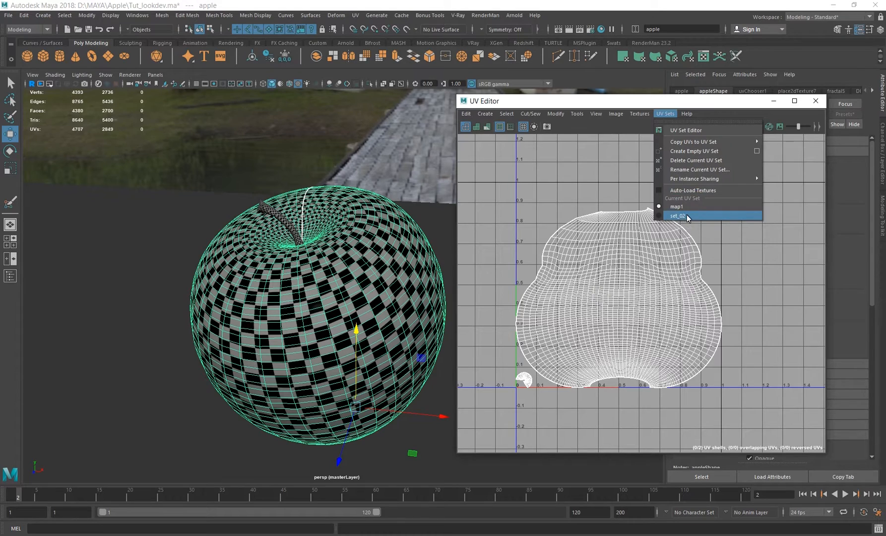
left_click(680, 216)
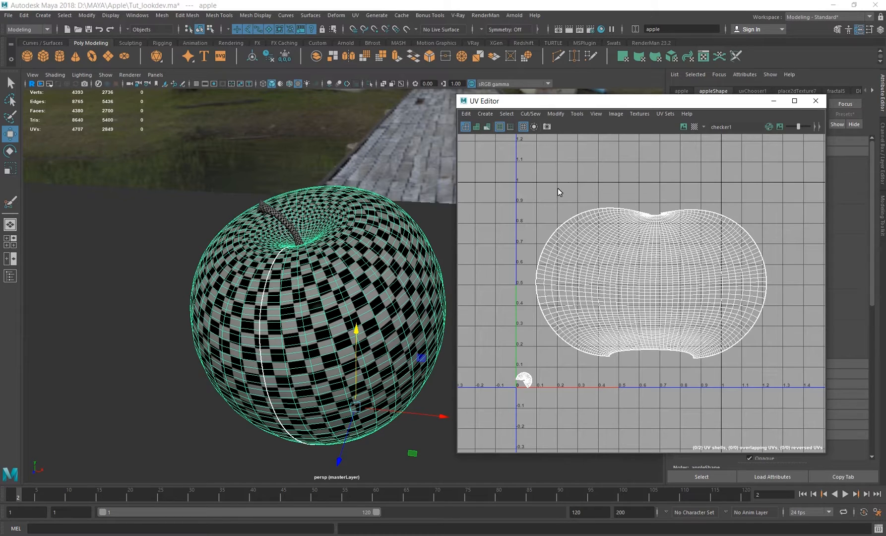
left_click(662, 116)
left_click(677, 206)
mouse_move(326, 260)
left_mouse_down("alt")
mouse_move(330, 288)
mouse_move(334, 271)
left_mouse_up("alt")
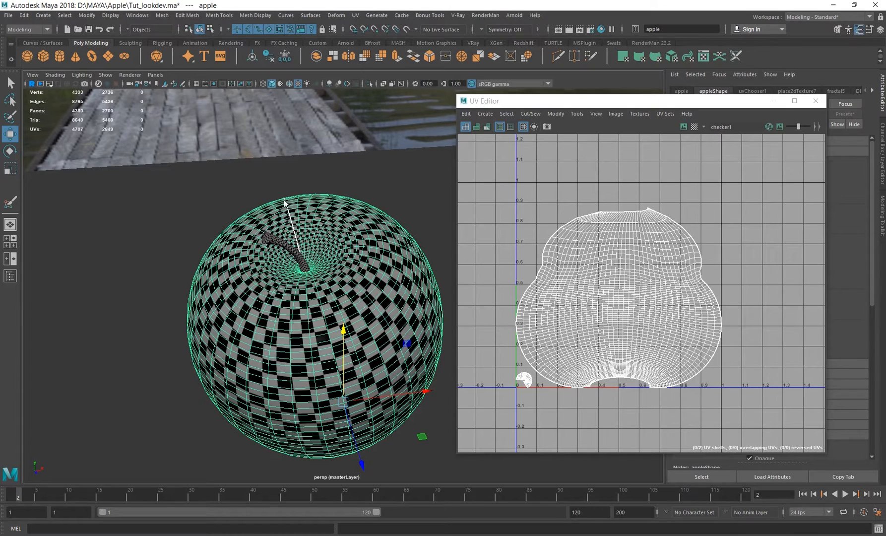
left_click_drag(321, 298, 317, 278, "alt")
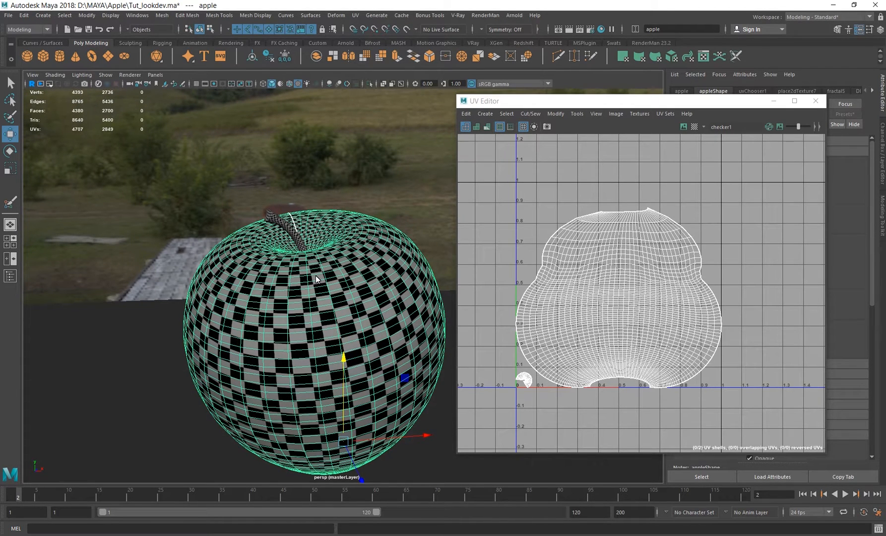
left_click_drag(307, 288, 303, 263, "alt")
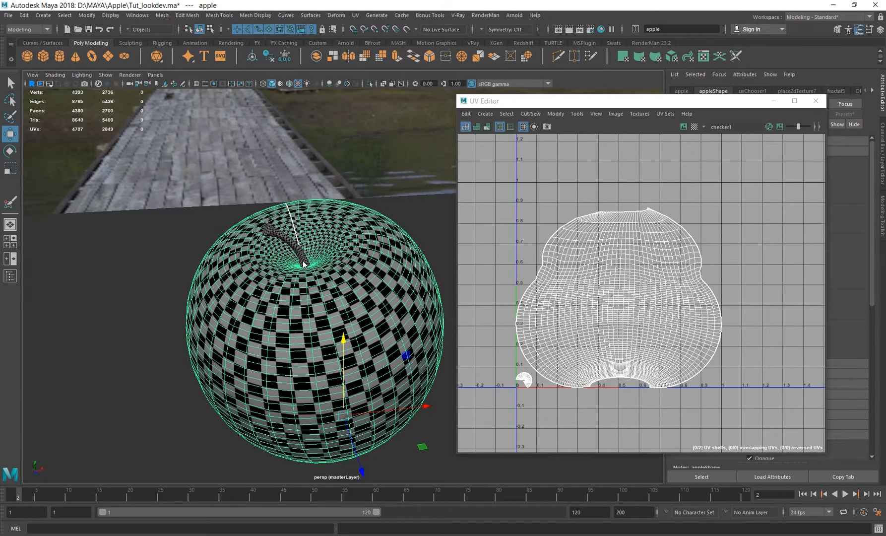
Set the viewport back to the cameraShape1 camera.
left_click(156, 74)
mouse_move(198, 87)
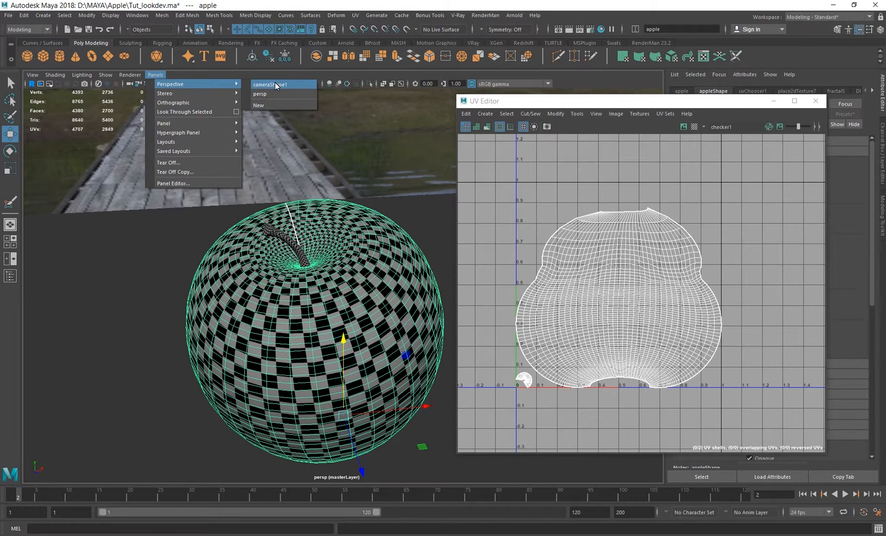
left_click(275, 82)
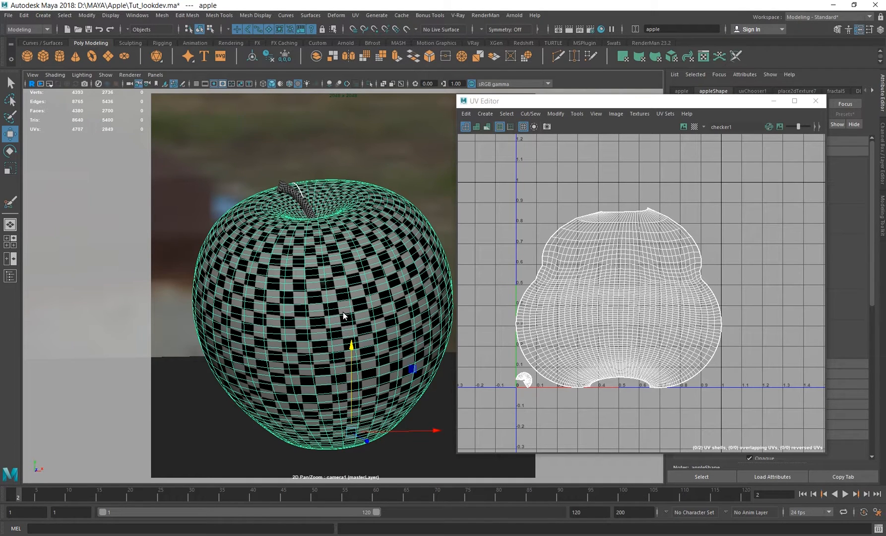
Render the apple through cameraShape1 in Arnold RenderView and inspect the checker pattern up close around the stem.
left_click_drag(530, 100, 599, 202)
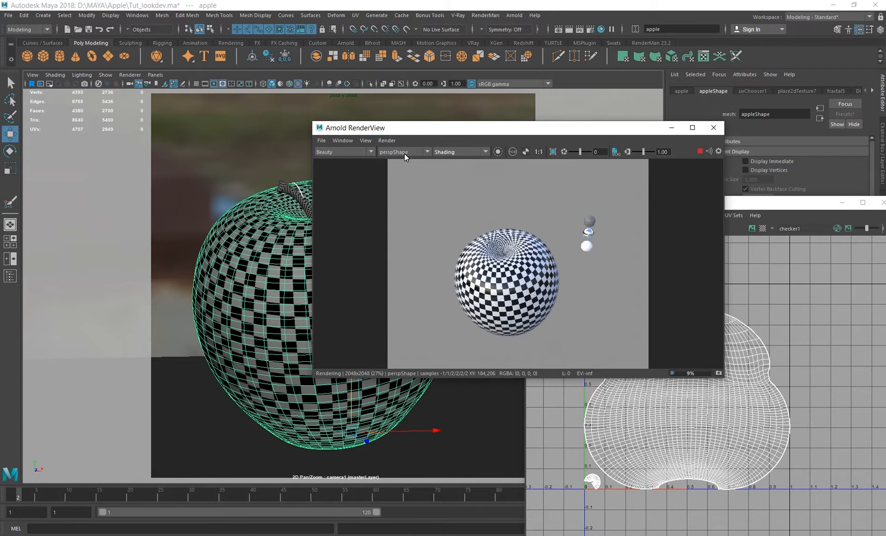
left_click(405, 152)
left_click(408, 166)
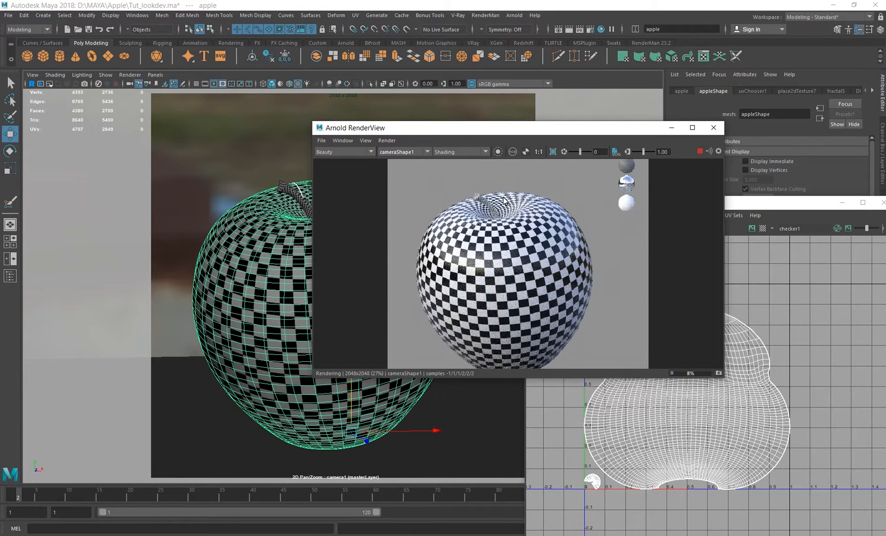
scroll(489, 202, "up", 3)
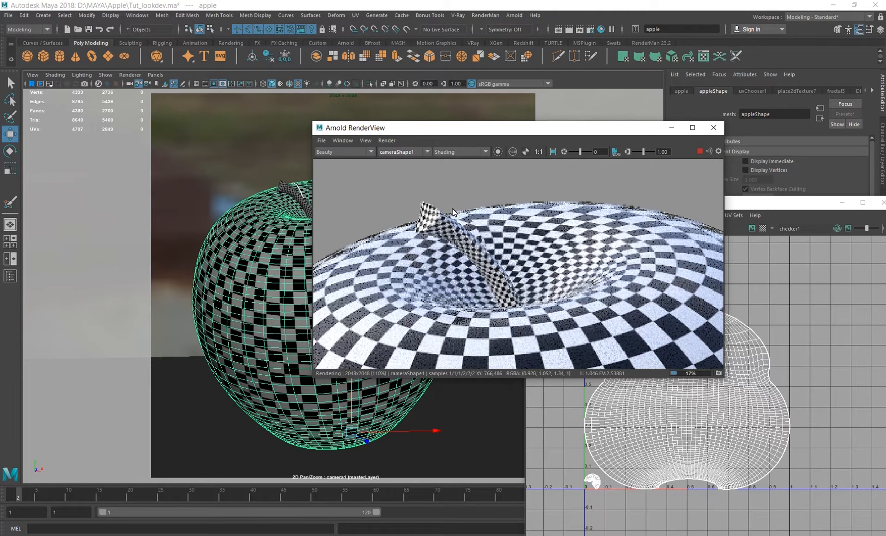
left_click_drag(448, 192, 504, 268)
scroll(478, 226, "up", 2)
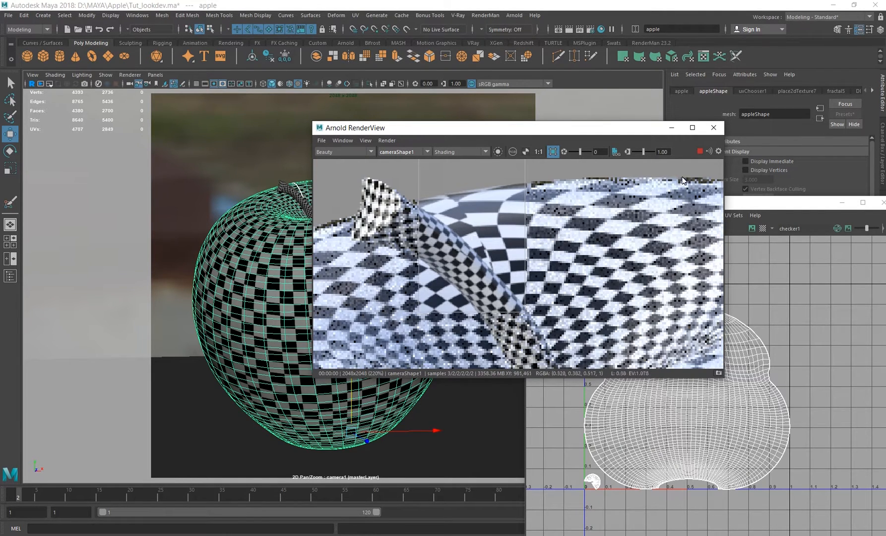
Close the Arnold RenderView and the UV Editor.
left_click(714, 128)
left_click_drag(722, 201, 621, 110)
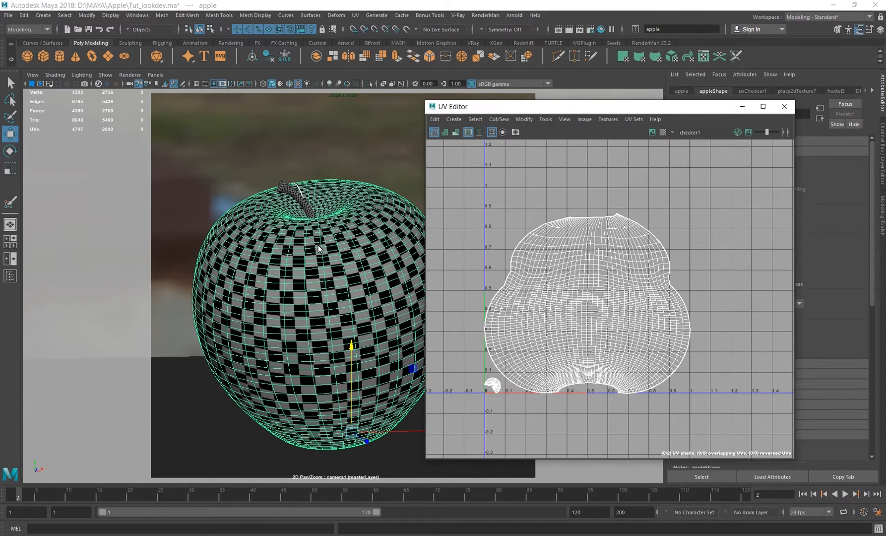
left_click(784, 106)
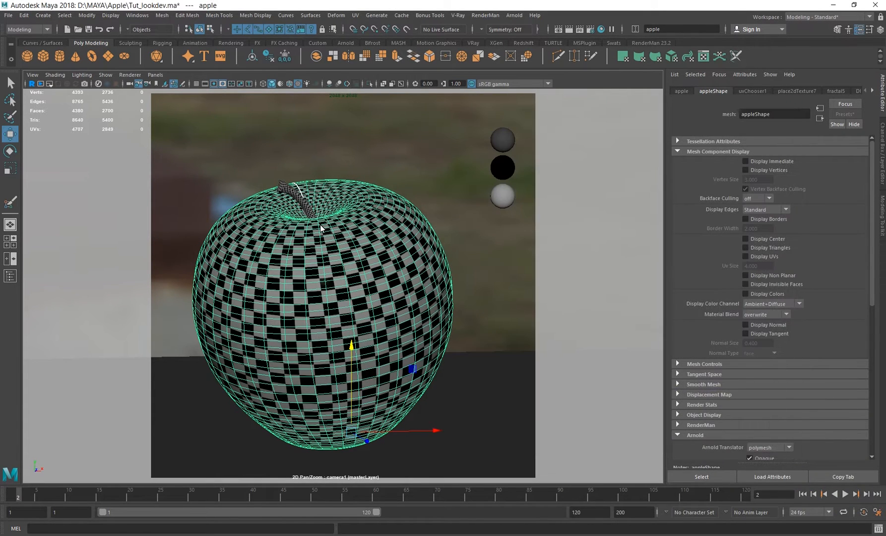
Review the apple shape's Display Color Channel choices and the Export Vertex Colors option in its Arnold attributes.
left_click(768, 305)
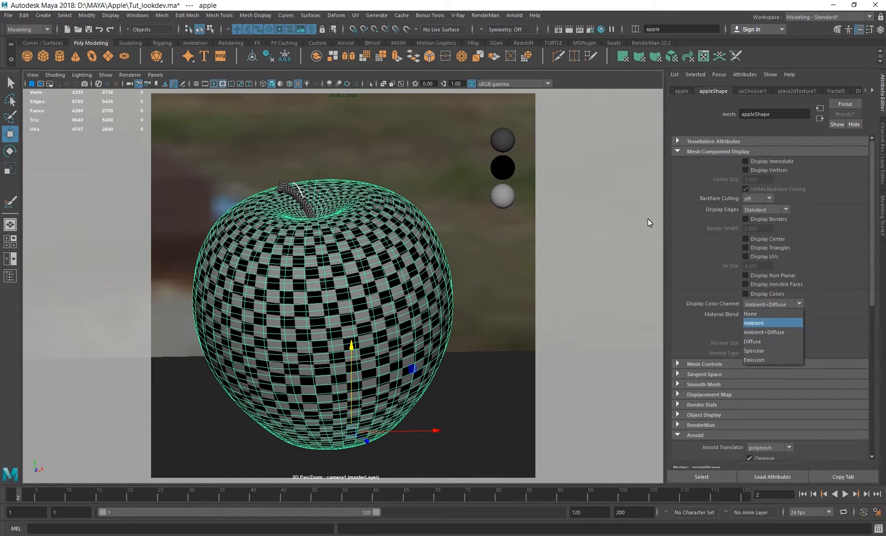
left_click(688, 206)
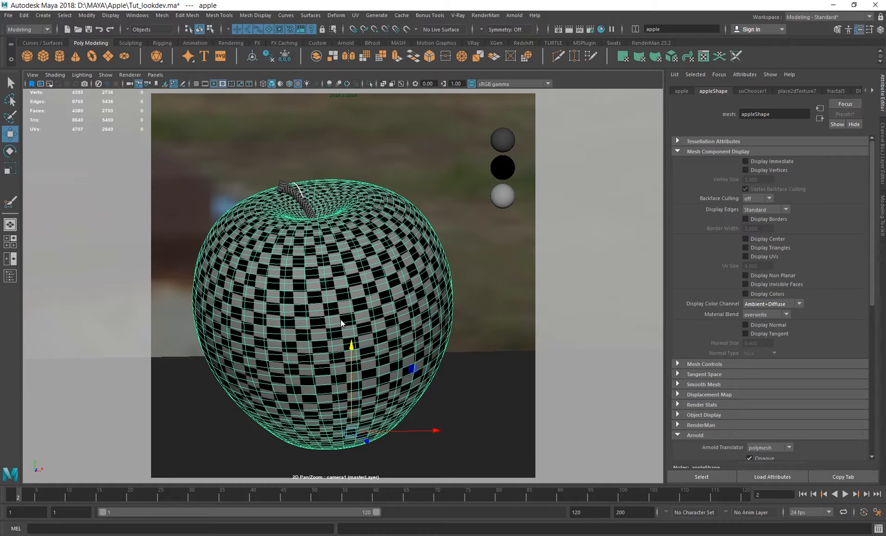
scroll(724, 343, "down", 3)
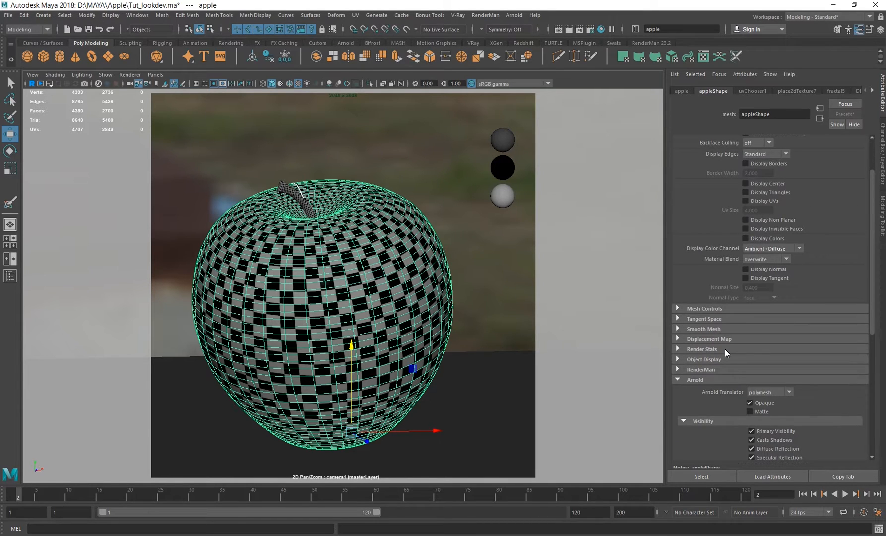
scroll(745, 368, "down", 4)
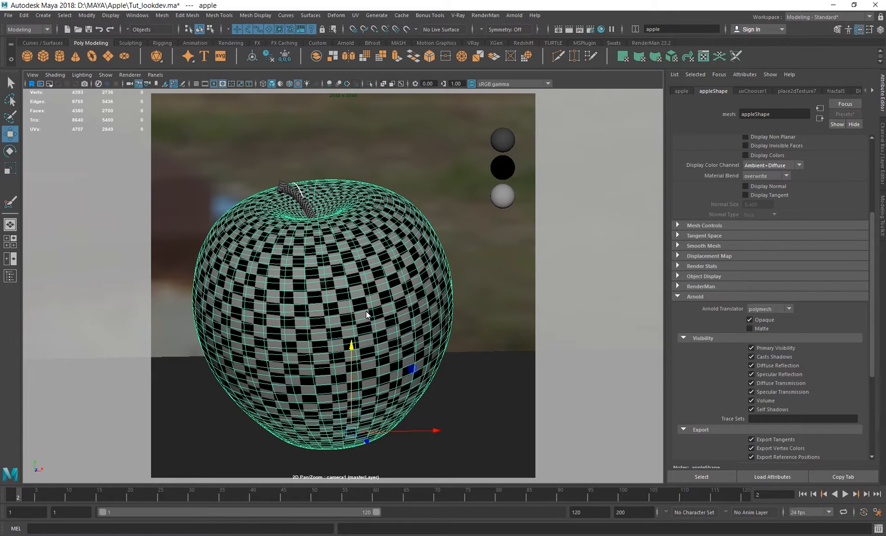
scroll(757, 300, "down", 4)
scroll(752, 304, "up", 1)
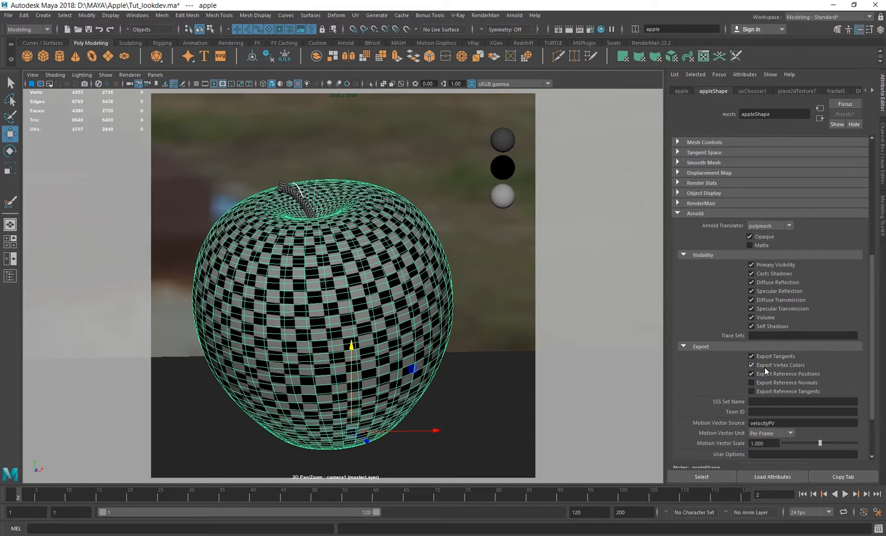
left_click(752, 365)
left_click(762, 365)
scroll(770, 371, "up", 5)
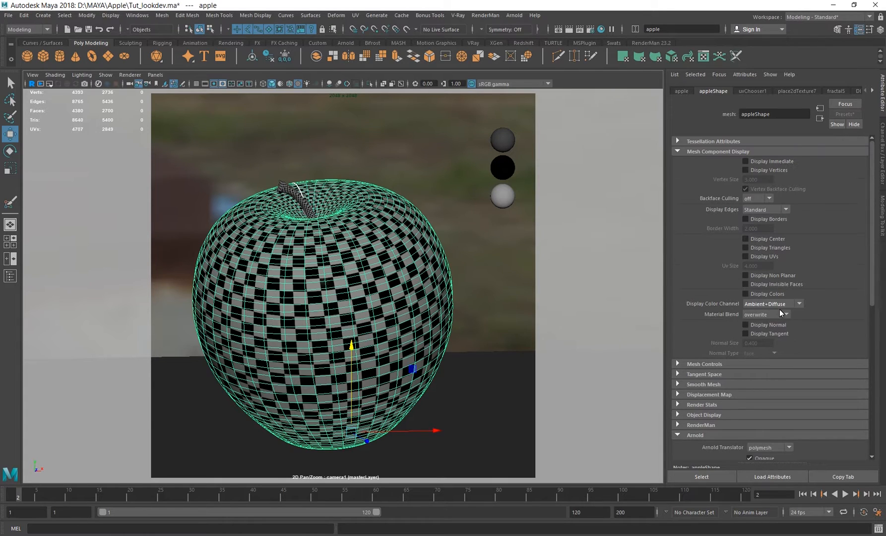
Set the apple shape's Display Color Channel to None and enable Display Colors.
left_click(777, 304)
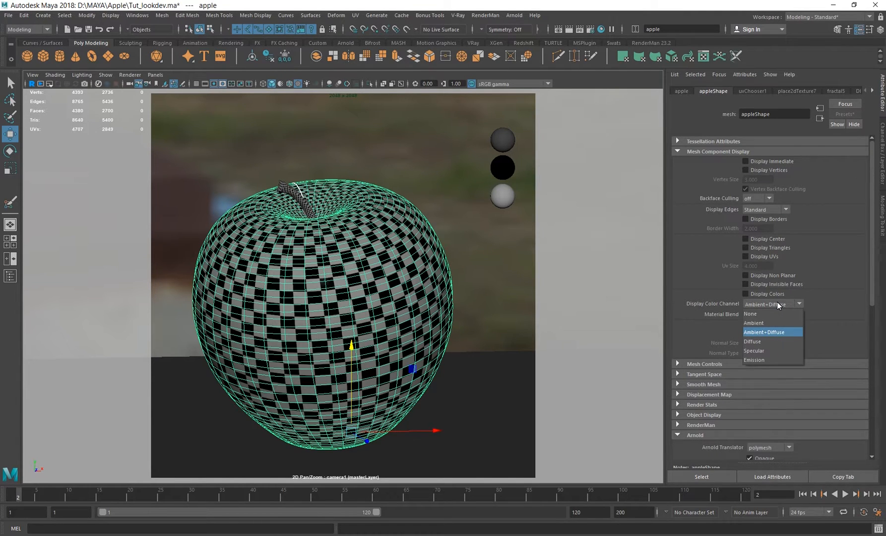
left_click(689, 165)
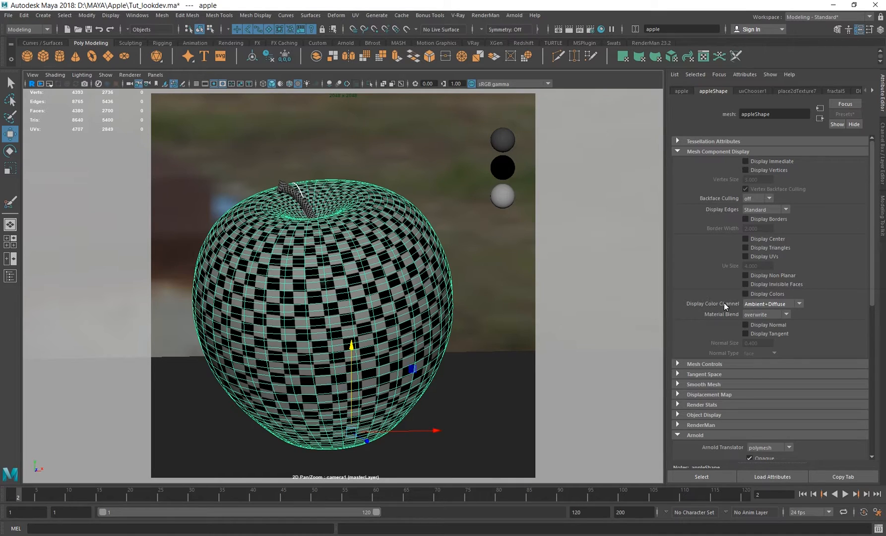
left_click(767, 302)
left_click(757, 316)
left_click(759, 295)
Switch the viewport to the persp camera and examine the painted vertex colors all around the apple.
right_click(397, 279)
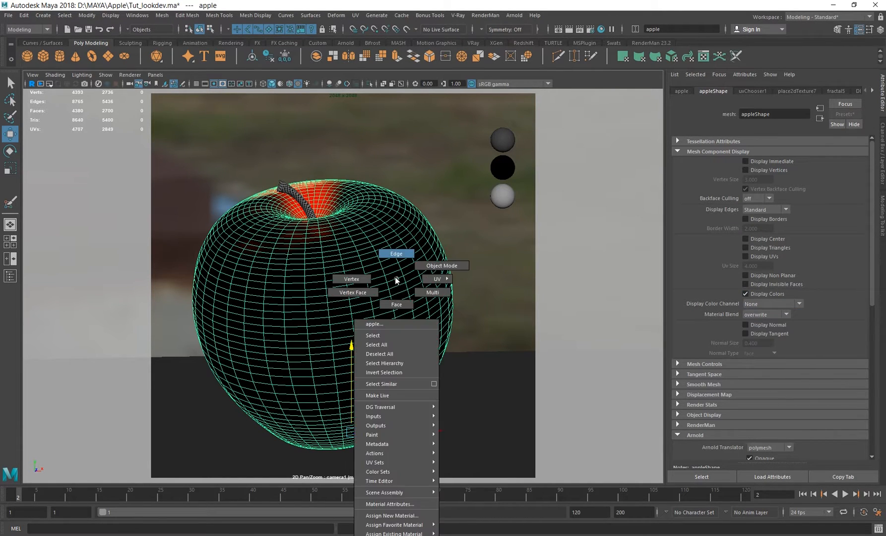
key("space")
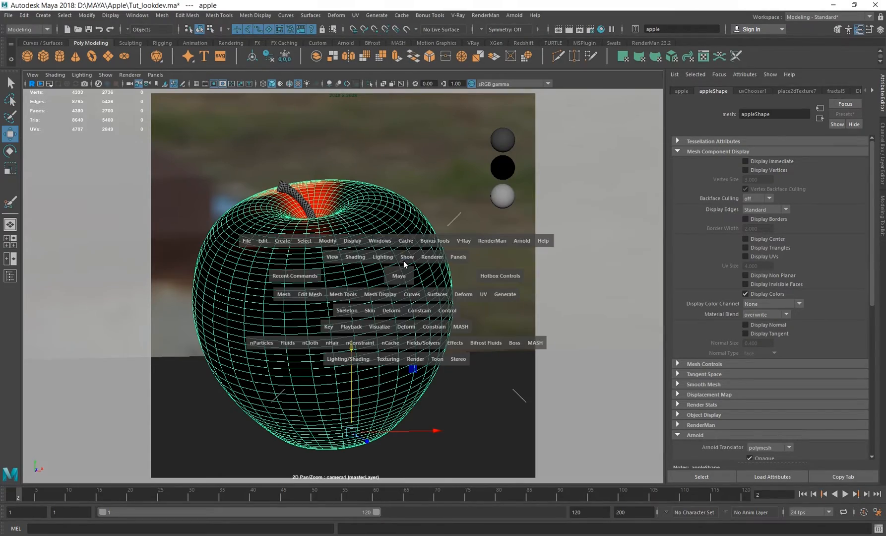
left_click_drag(399, 276, 403, 248)
left_click_drag(357, 278, 397, 293, "alt")
right_click_drag(397, 293, 329, 311, "alt")
left_click_drag(328, 312, 376, 317, "alt")
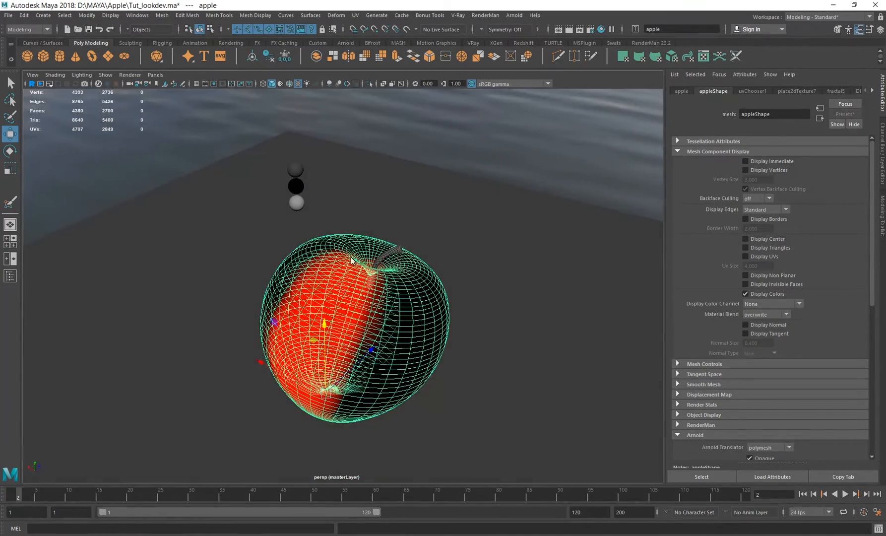
left_click_drag(352, 258, 292, 313, "alt")
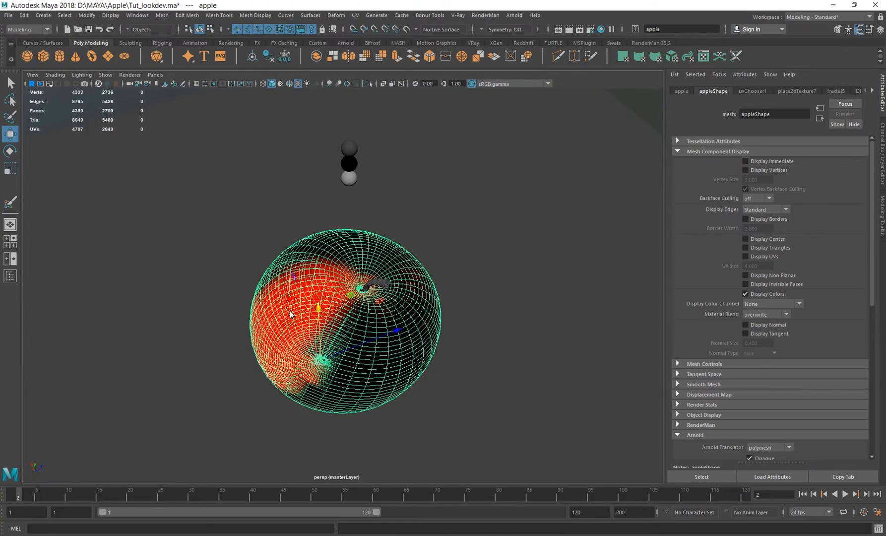
left_click_drag(306, 360, 254, 348, "alt")
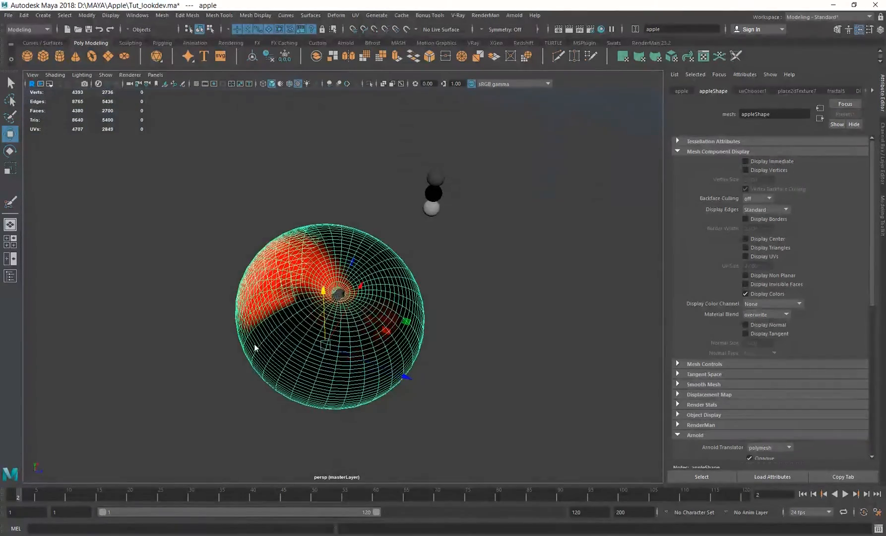
Create a polygon sphere and move it up and out of the apple so it stands beside it.
right_click_drag(255, 346, 464, 315, "alt")
middle_click_drag(331, 278, 370, 319, "alt")
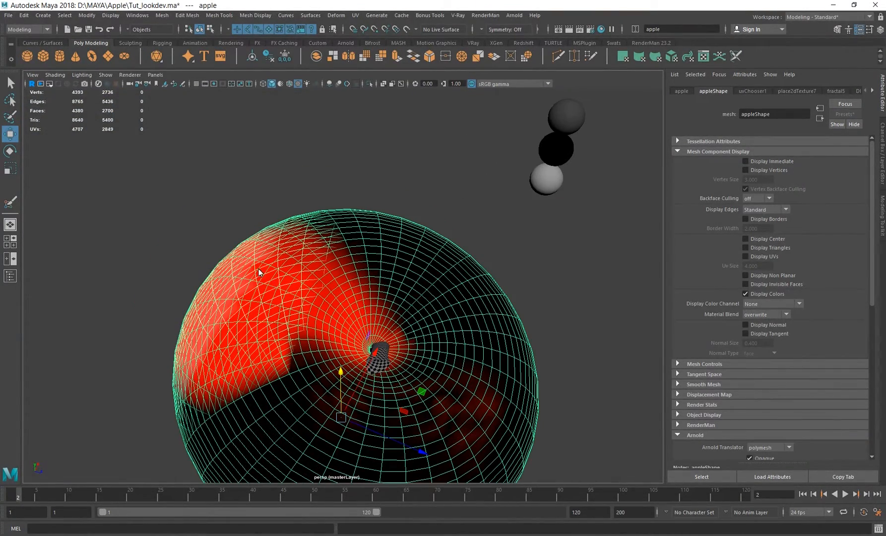
left_click_drag(364, 346, 265, 331, "alt")
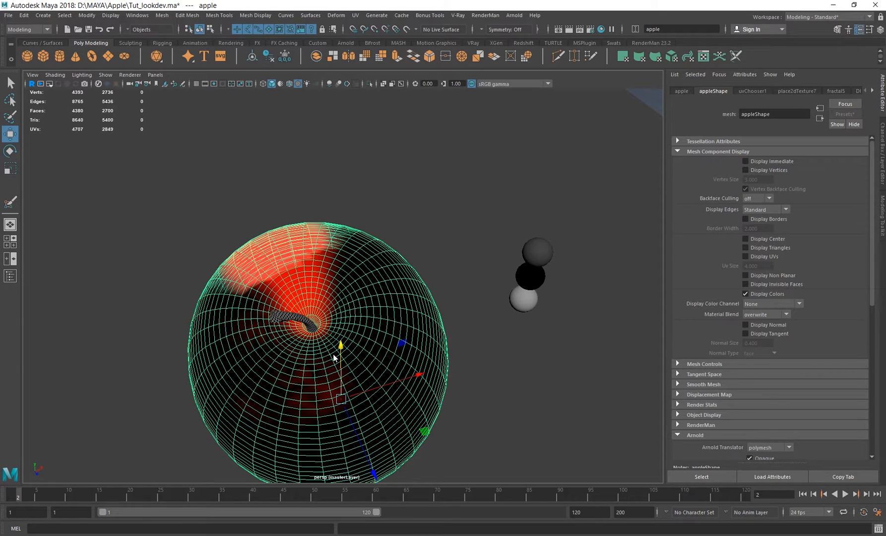
left_click_drag(358, 395, 125, 146, "alt")
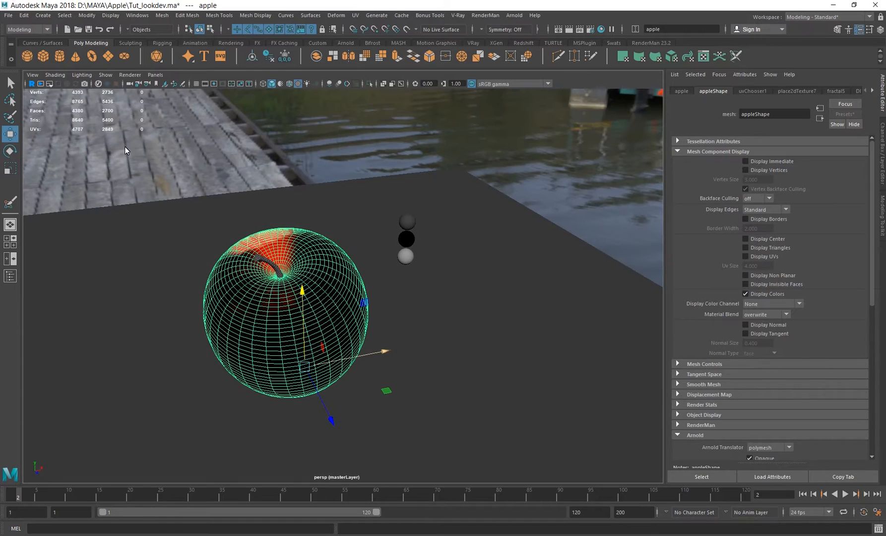
left_click(26, 57)
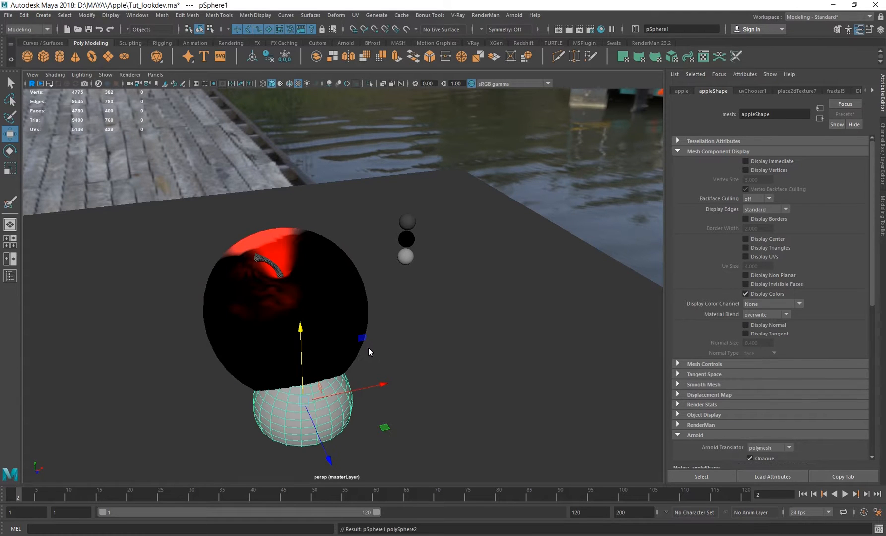
left_click_drag(303, 352, 303, 285)
left_click_drag(361, 318, 426, 283)
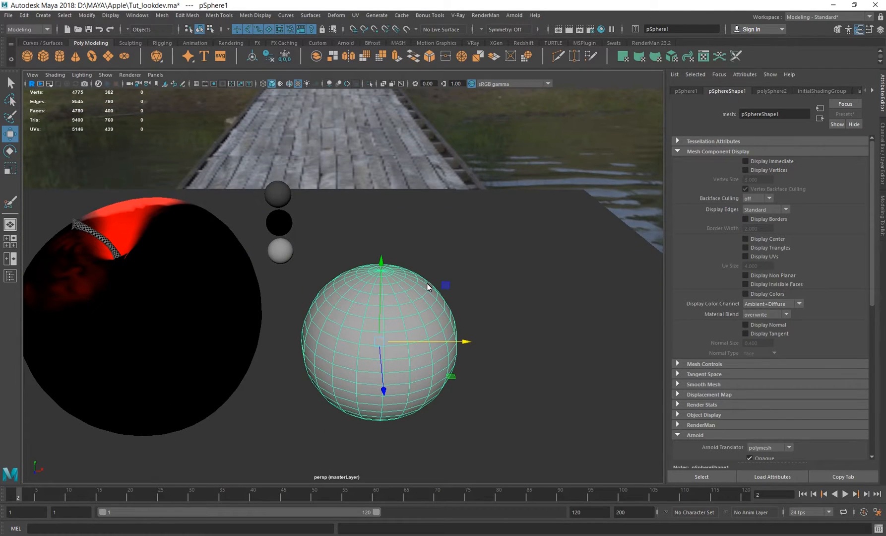
Set the color of the sphere's lambert1 material to pure red.
left_click(872, 91)
left_click(837, 136)
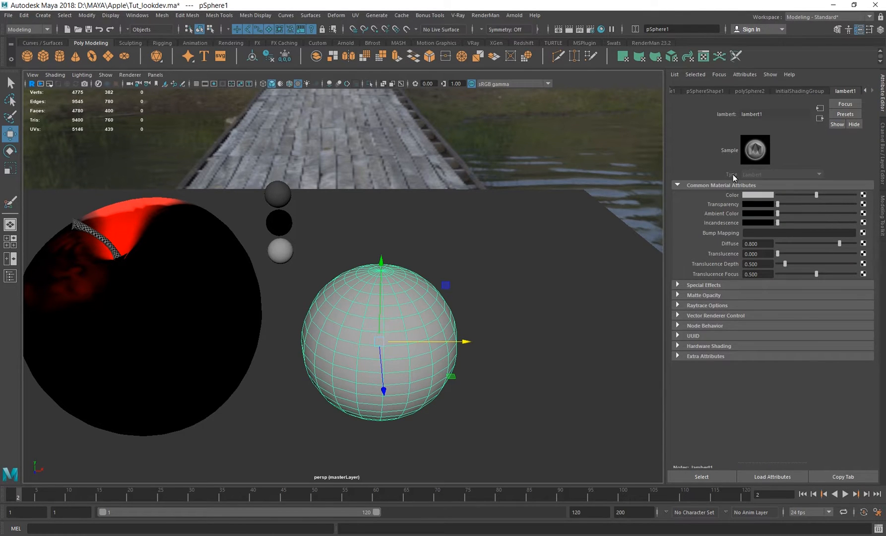
mouse_move(804, 195)
left_mouse_down()
mouse_move(782, 198)
mouse_move(859, 197)
mouse_move(760, 199)
mouse_move(820, 197)
mouse_move(797, 198)
left_mouse_up()
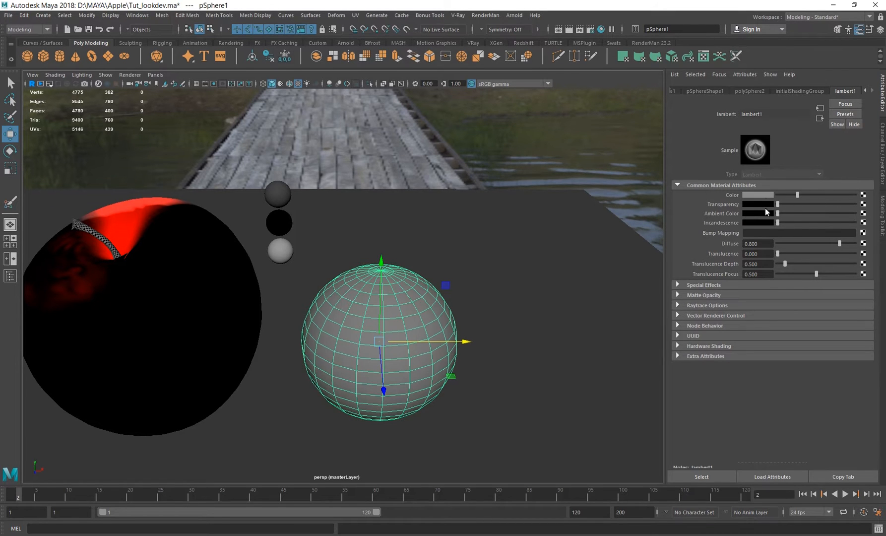
left_click(754, 195)
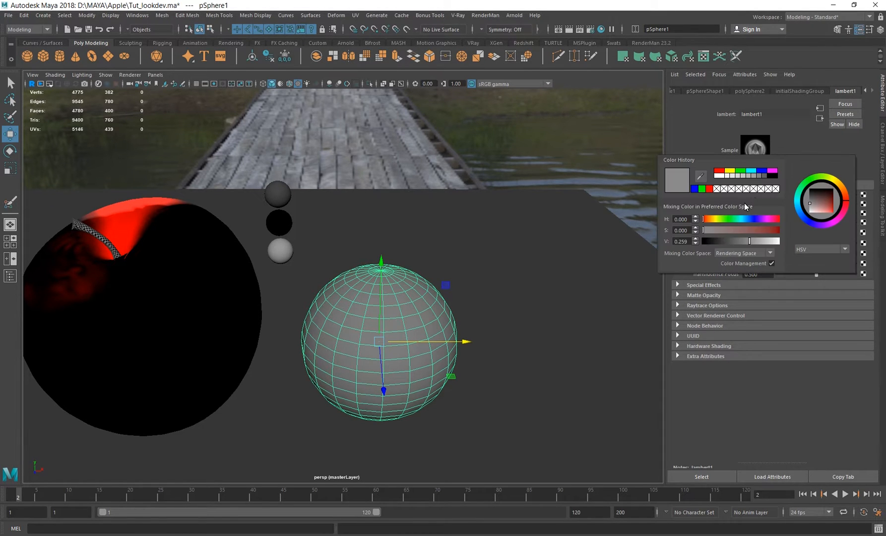
left_click(719, 171)
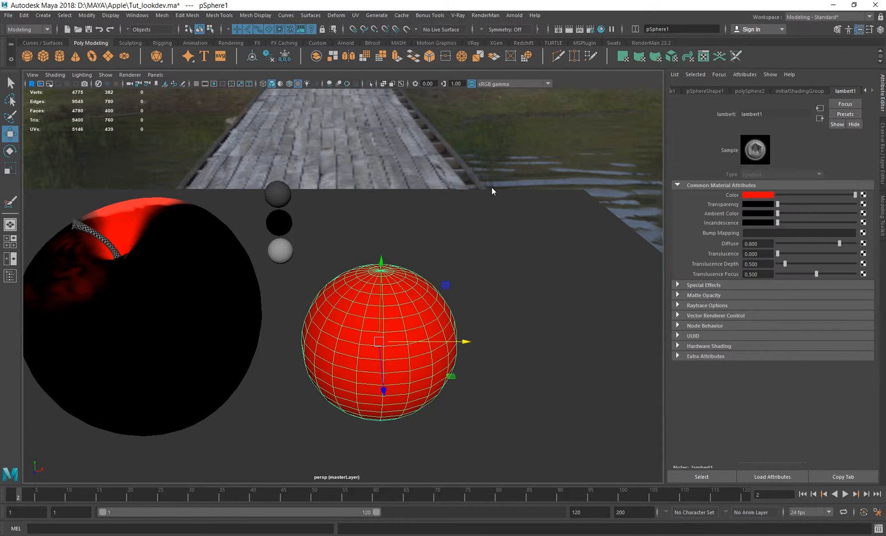
Set the sphere shape's Display Color Channel to None and enable Display Colors.
middle_click_drag(494, 204, 513, 168, "alt")
left_click_drag(481, 226, 471, 243, "alt")
left_click_drag(425, 289, 451, 272, "alt")
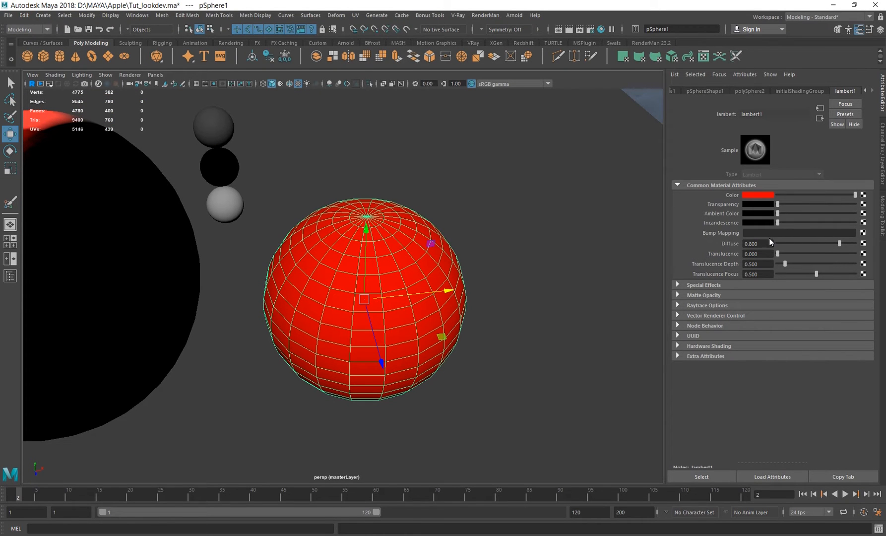
left_click(704, 91)
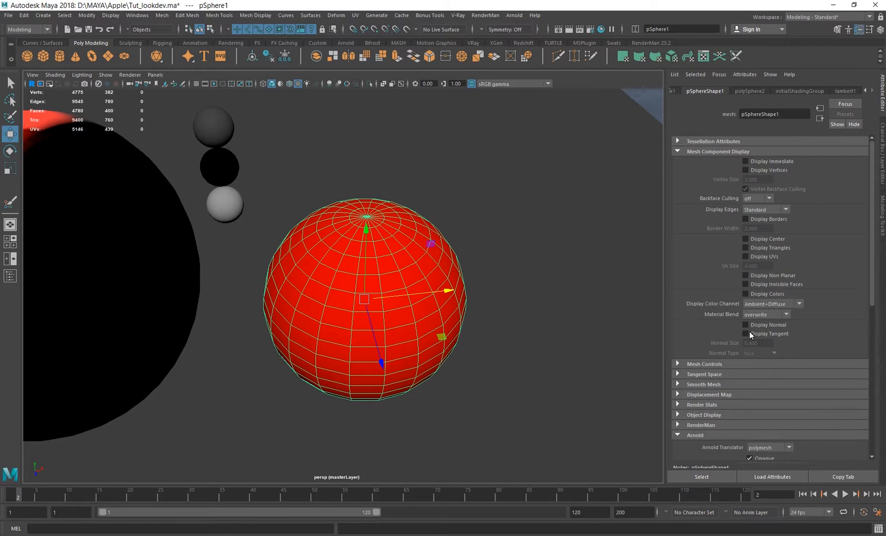
left_click(777, 303)
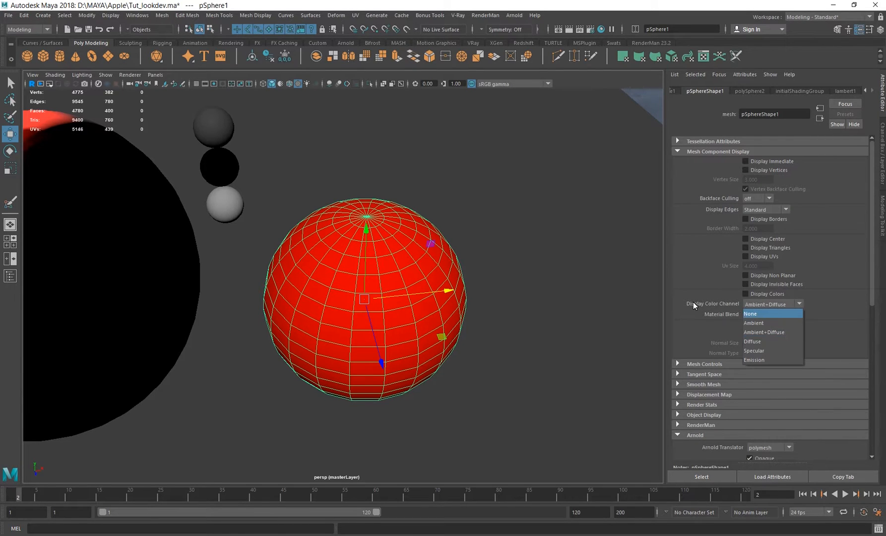
left_click(759, 313)
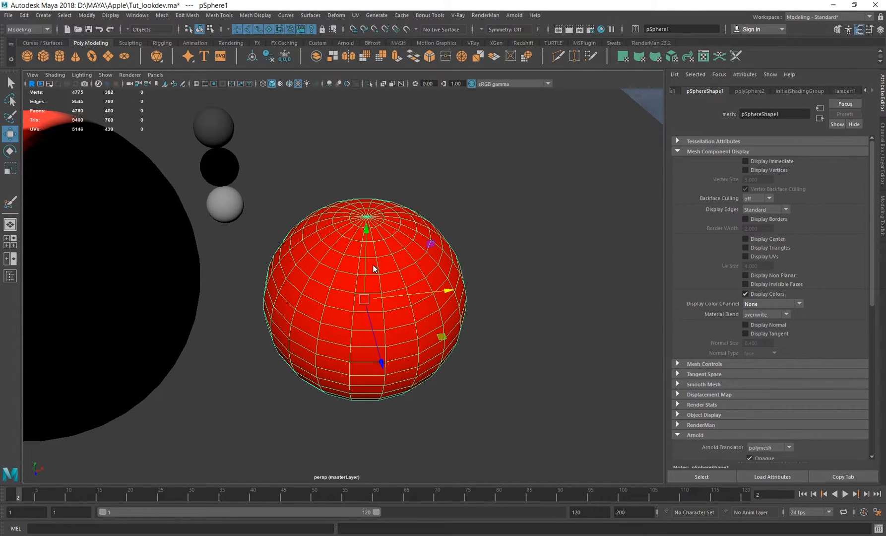
middle_click_drag(378, 247, 419, 240, "alt")
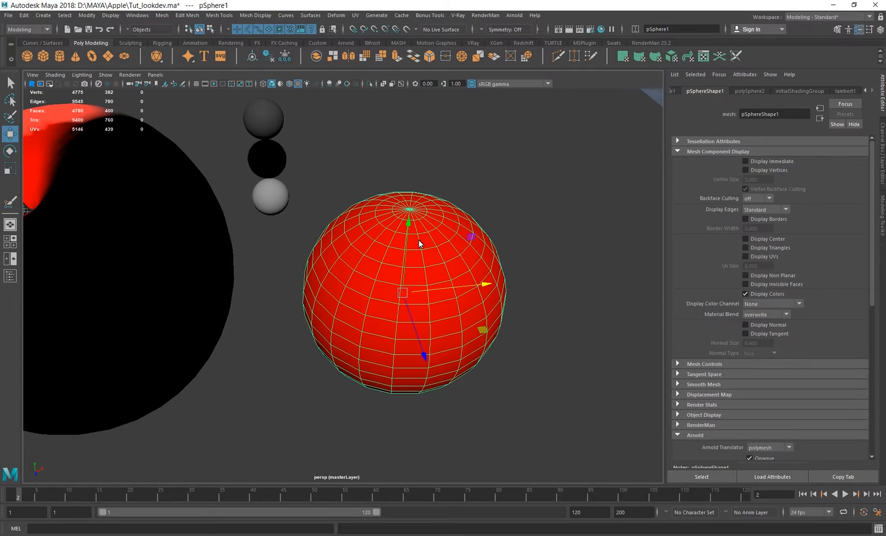
Paint a broad red area on the front of the sphere with the Paint Vertex Color Tool.
left_click(255, 15)
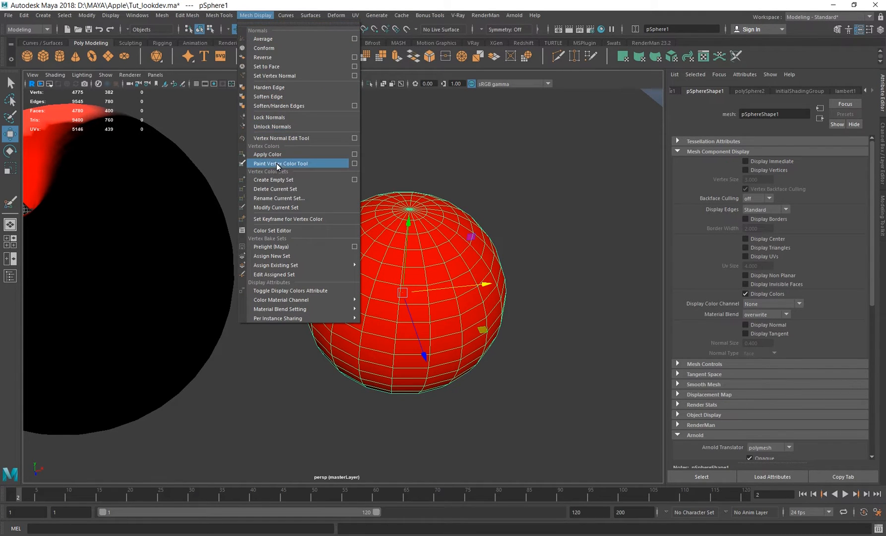
left_click(354, 164)
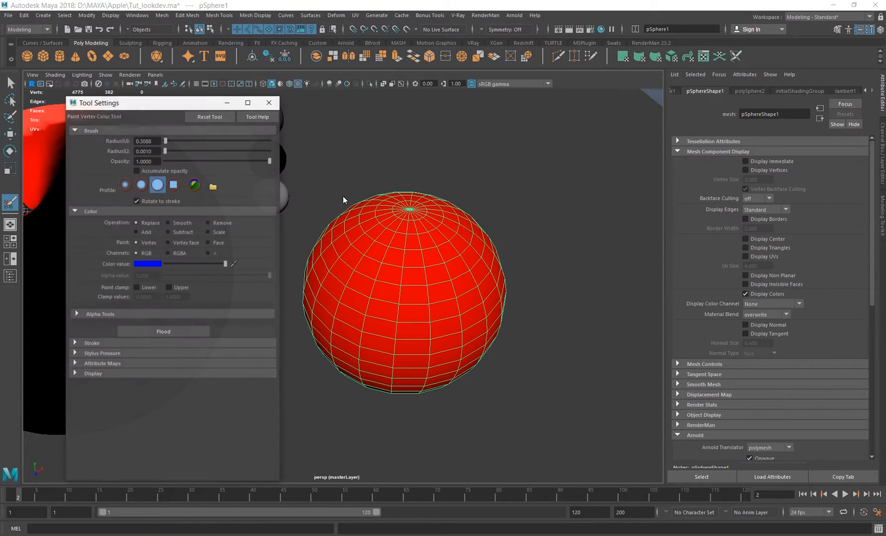
left_click(145, 263)
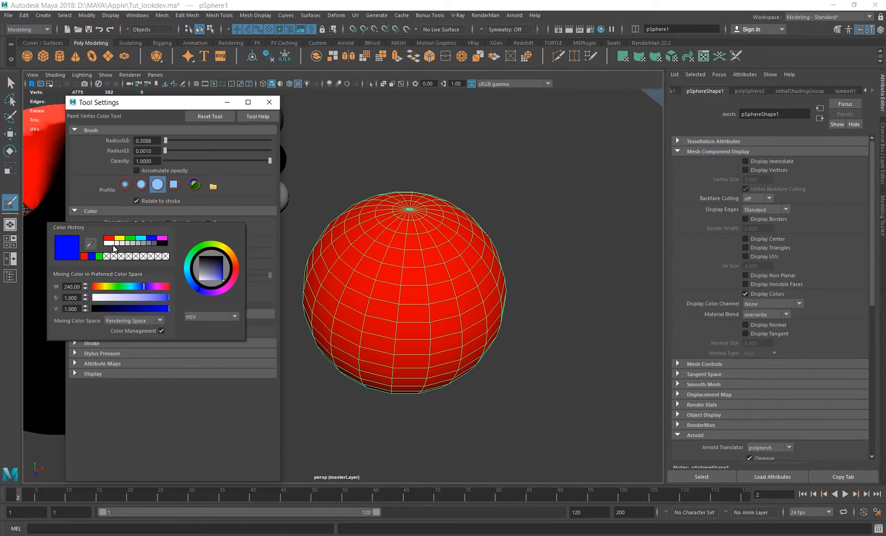
left_click(107, 238)
mouse_move(385, 303)
left_mouse_down()
mouse_move(415, 316)
mouse_move(384, 346)
mouse_move(425, 311)
mouse_move(444, 378)
mouse_move(390, 378)
left_mouse_up()
Toggle the sphere's Display Colors off and on to compare its material color with the painted vertex colors.
mouse_move(450, 331)
left_mouse_down("alt")
mouse_move(436, 301)
mouse_move(441, 332)
left_mouse_up("alt")
scroll(441, 333, "down", 3)
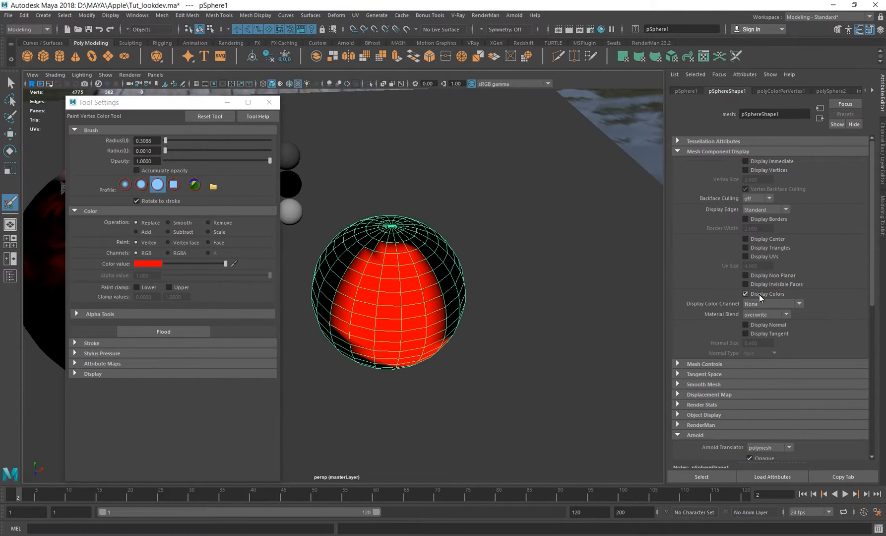
left_click(746, 294)
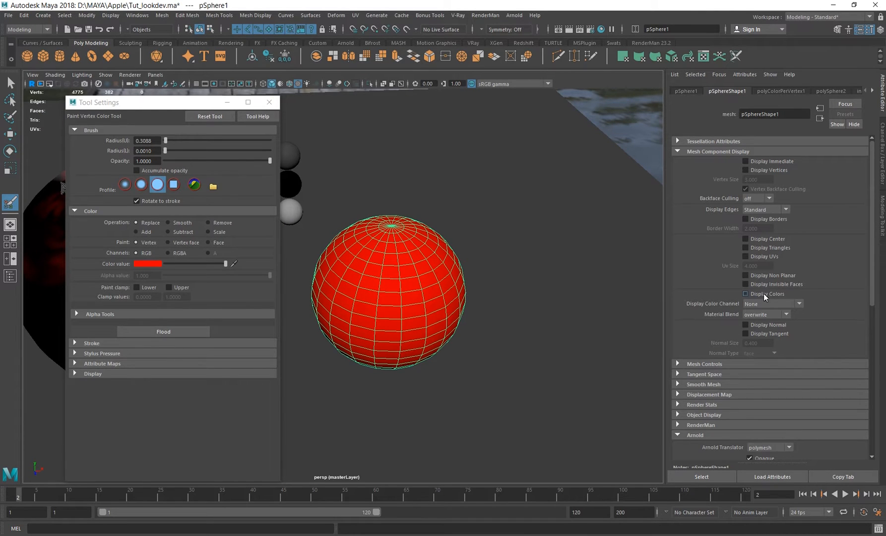
left_click(762, 294)
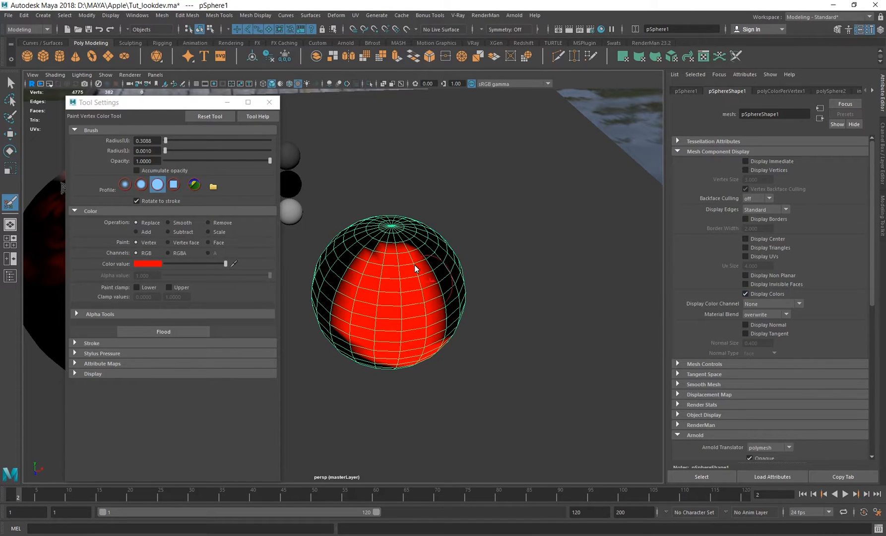
Paint green vertex colors on one side of the sphere's red area and blue ones on the other.
left_click_drag(409, 354, 364, 350, "alt")
left_click(148, 263)
left_click(134, 238)
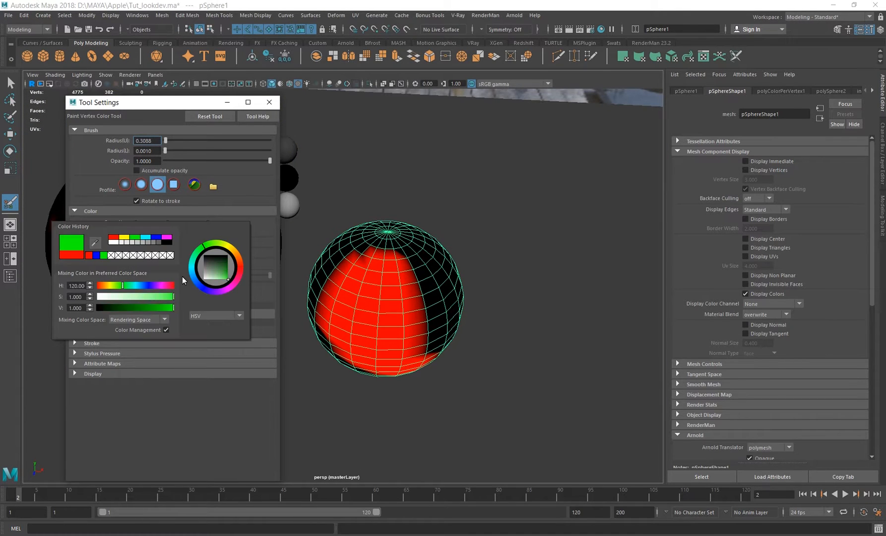
mouse_move(413, 302)
left_mouse_down()
mouse_move(425, 340)
mouse_move(429, 284)
left_mouse_up()
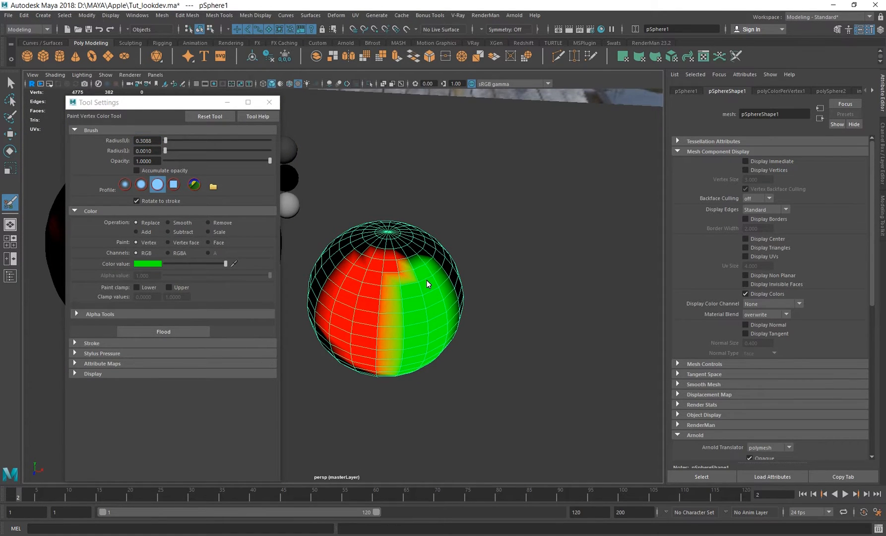
left_click(151, 264)
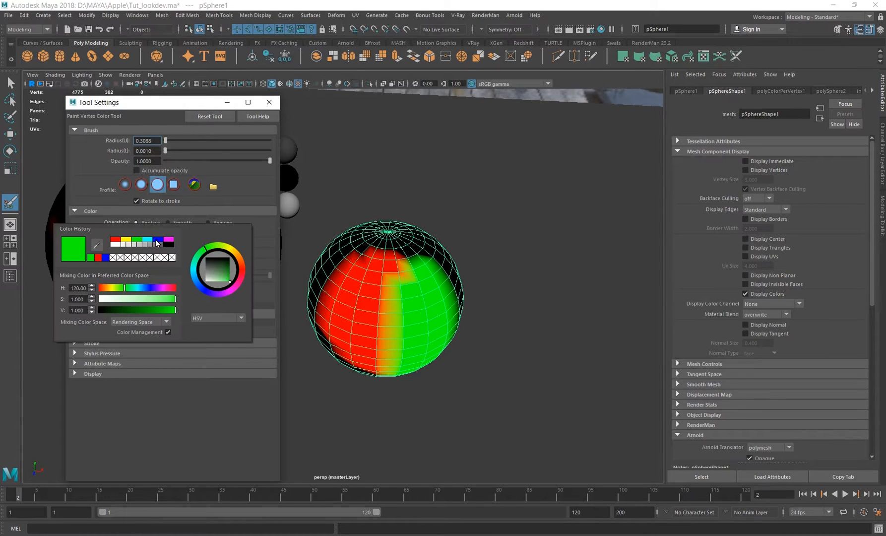
left_click(156, 245)
mouse_move(405, 332)
left_mouse_down("alt")
mouse_move(359, 275)
mouse_move(360, 327)
mouse_move(378, 347)
mouse_move(376, 322)
mouse_move(380, 350)
left_mouse_up("alt")
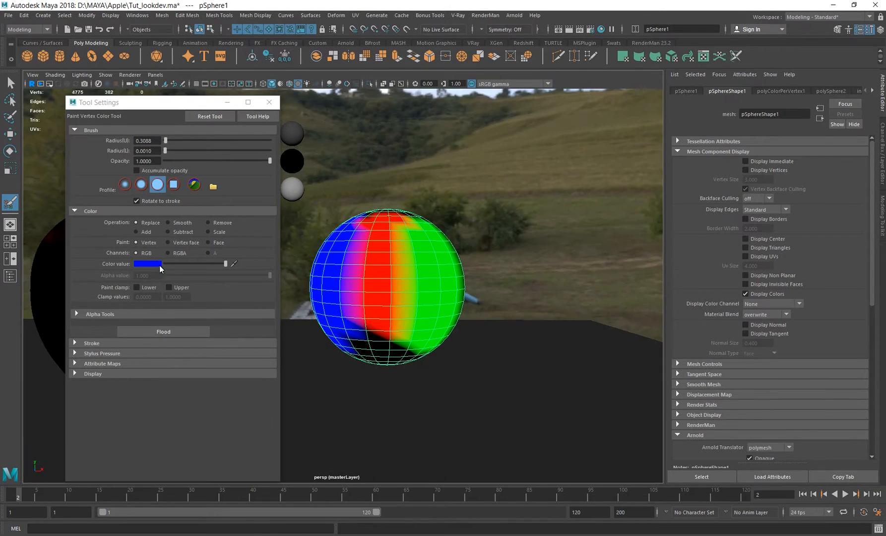
Repaint the middle of the sphere with red vertex color between the blue and green areas.
left_click(154, 264)
left_click(120, 240)
mouse_move(381, 285)
left_mouse_down()
mouse_move(377, 295)
mouse_move(385, 285)
mouse_move(353, 285)
mouse_move(377, 325)
mouse_move(419, 332)
mouse_move(414, 302)
mouse_move(440, 320)
mouse_move(453, 310)
left_mouse_up()
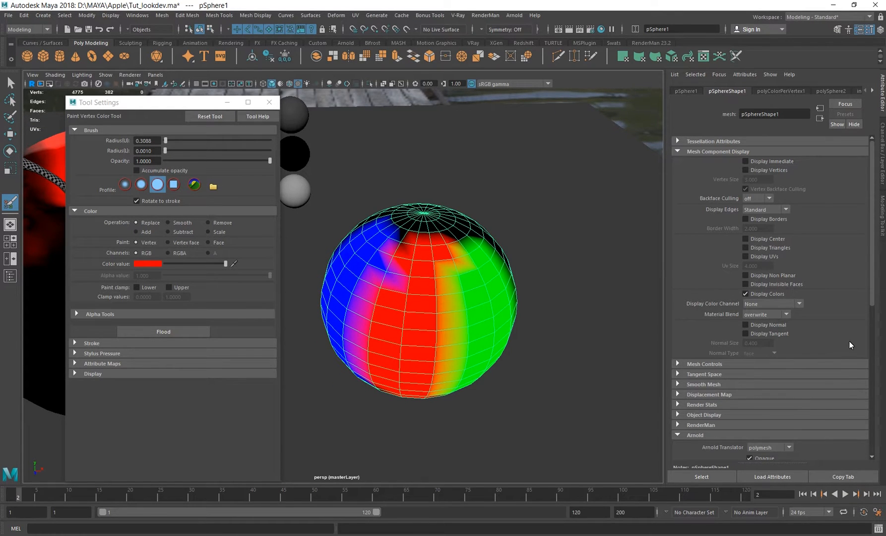
Enable Export Vertex Colors in the sphere shape's Arnold export attributes and close the paint tool settings.
scroll(757, 313, "down", 5)
scroll(757, 312, "down", 2)
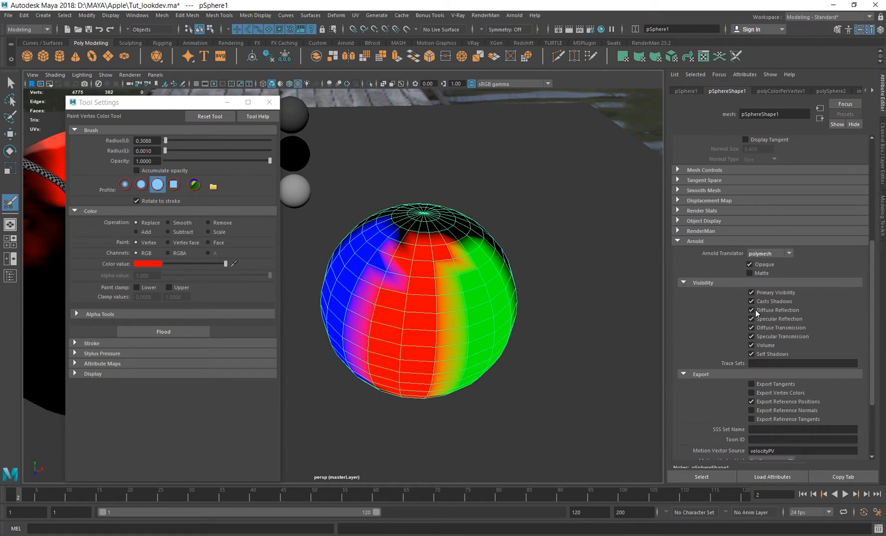
scroll(757, 312, "down", 2)
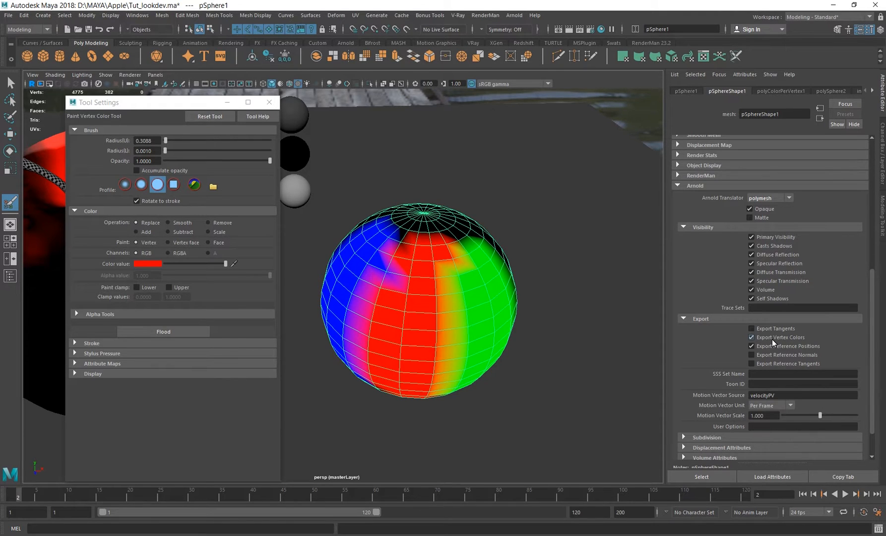
left_click(269, 102)
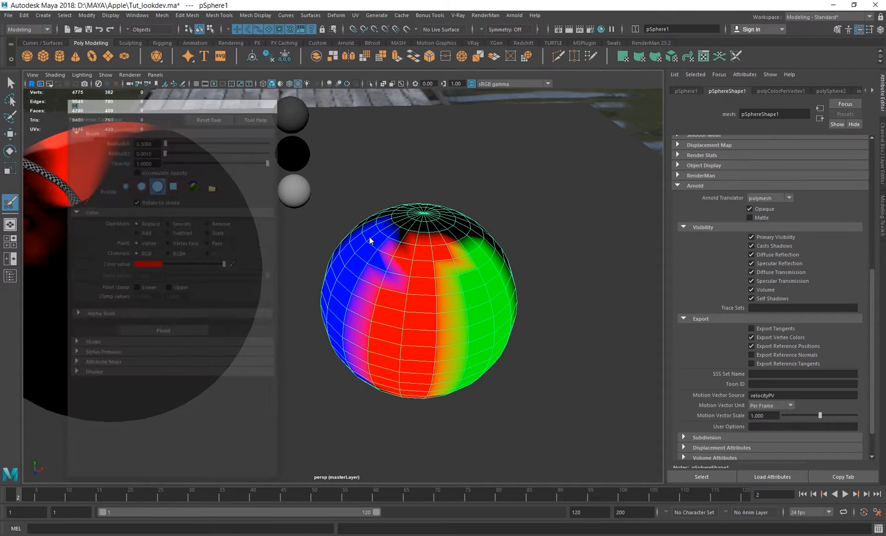
Open the Node Editor and graph the sphere's lambert1 material network.
middle_click_drag(401, 281, 444, 310, "alt")
scroll(443, 310, "down", 1)
left_click(141, 17)
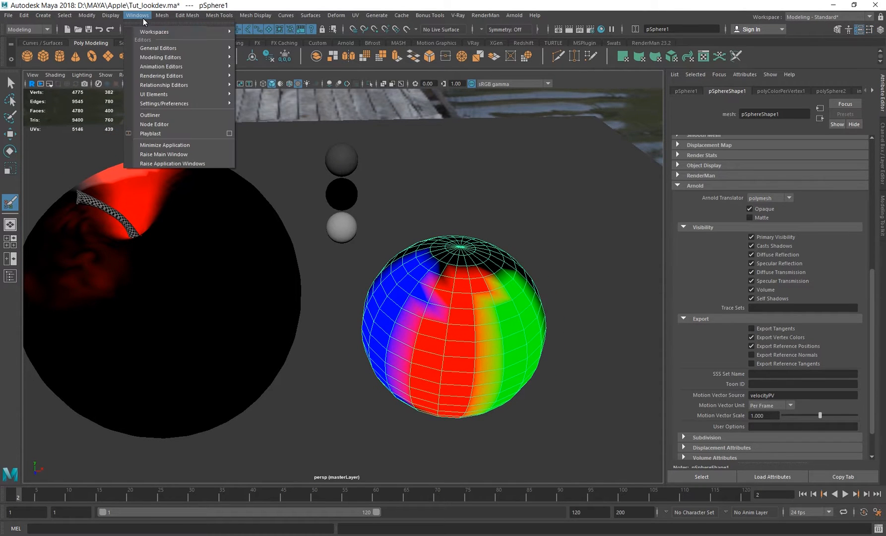
left_click(157, 124)
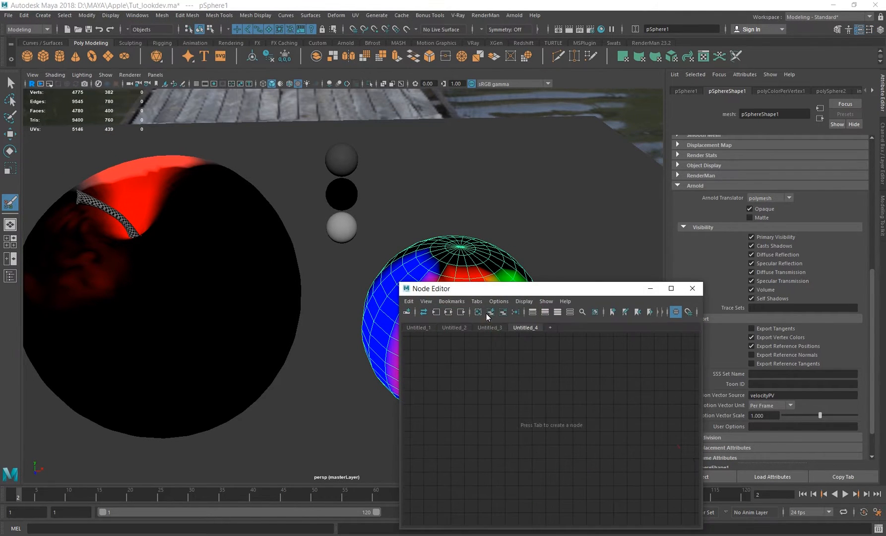
left_click(487, 312)
right_click_drag(609, 387, 603, 345)
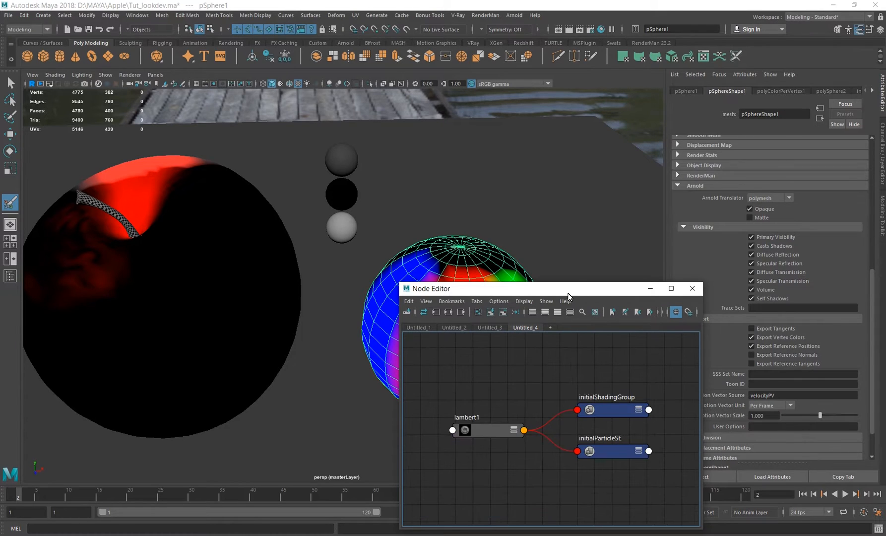
Create an aiUserDataColor node in the graph and place it in front of the lambert1 node's input.
left_click_drag(568, 296, 688, 180)
middle_click_drag(580, 406, 664, 374, "alt")
key("Tab")
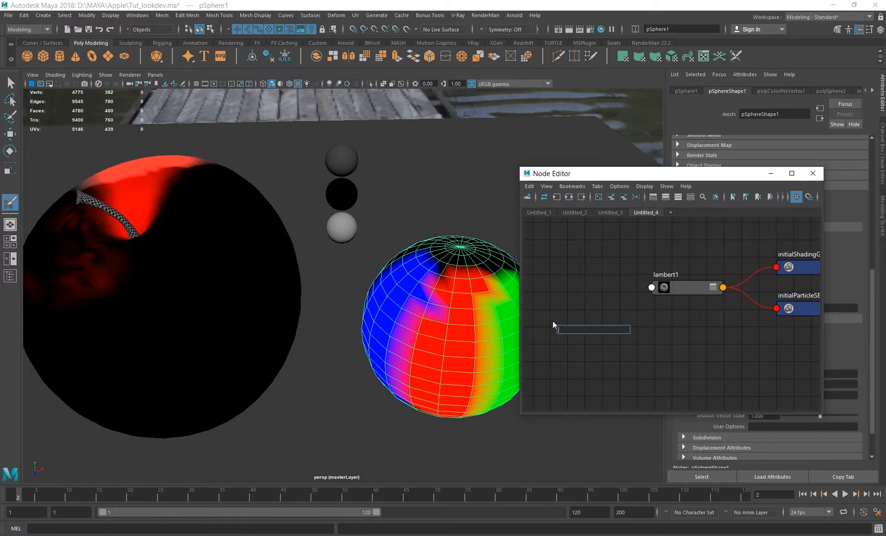
type("aiuserdata")
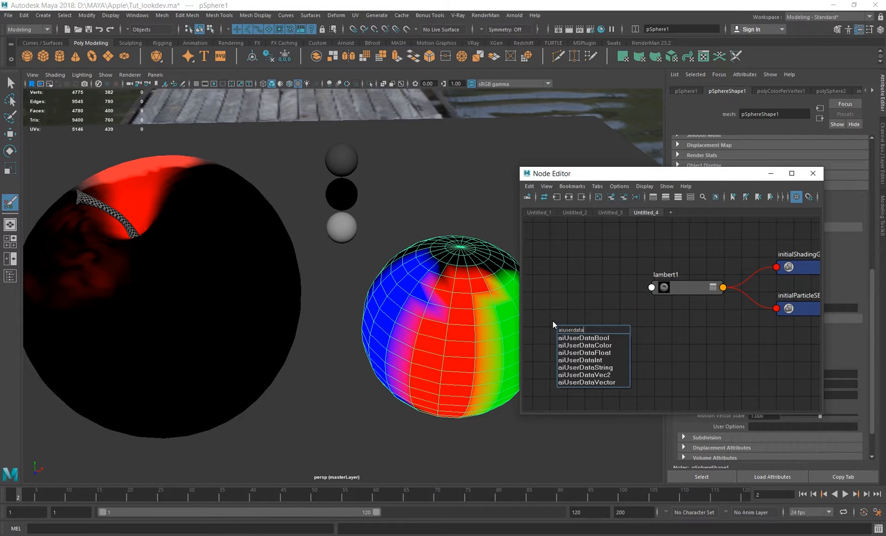
left_click(593, 345)
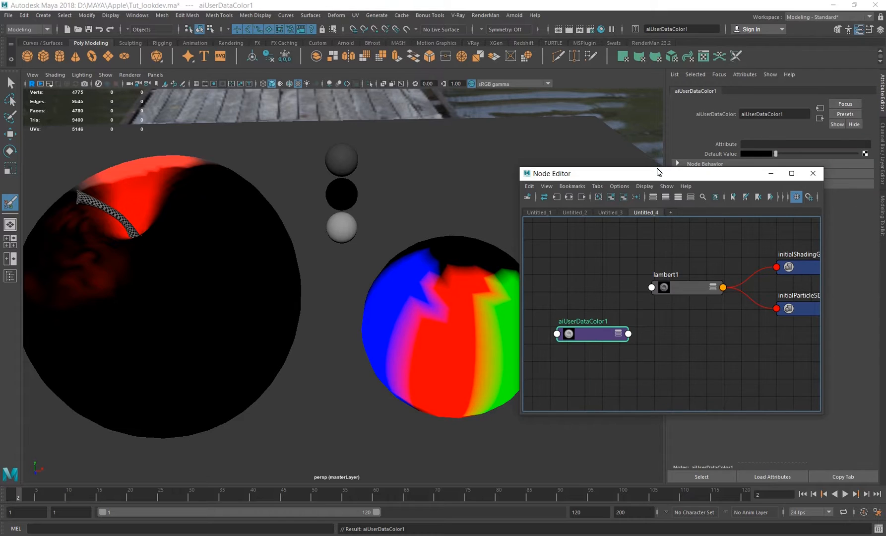
left_click_drag(661, 172, 197, 153)
left_click_drag(132, 320, 124, 294)
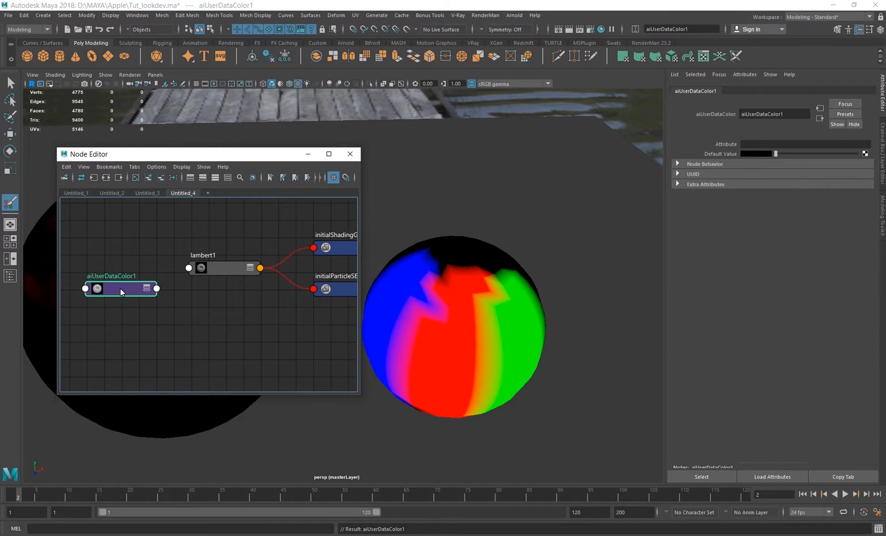
Connect the aiUserDataColor1 node's color output to lambert1's color and space the two nodes apart in the graph.
left_click(231, 273)
middle_click_drag(116, 291, 734, 195)
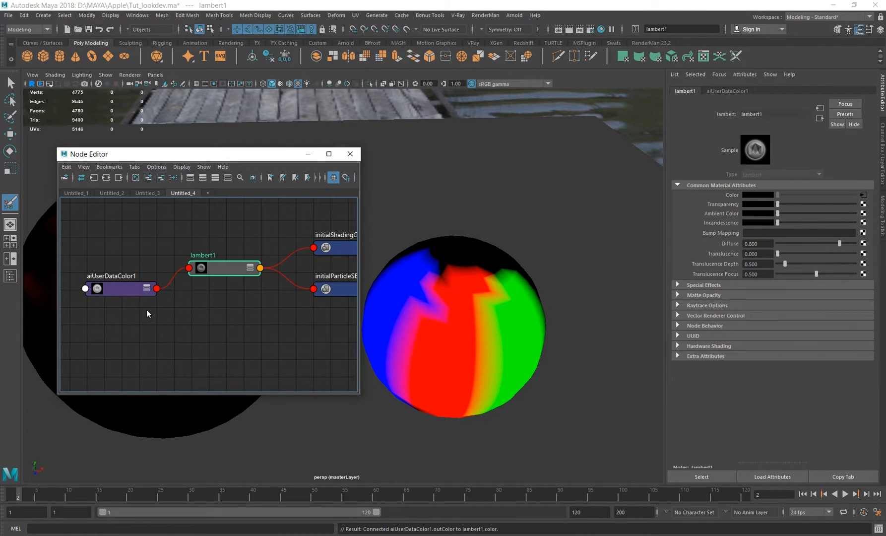
middle_click_drag(121, 281, 169, 281, "alt")
middle_click_drag(263, 314, 215, 335, "alt")
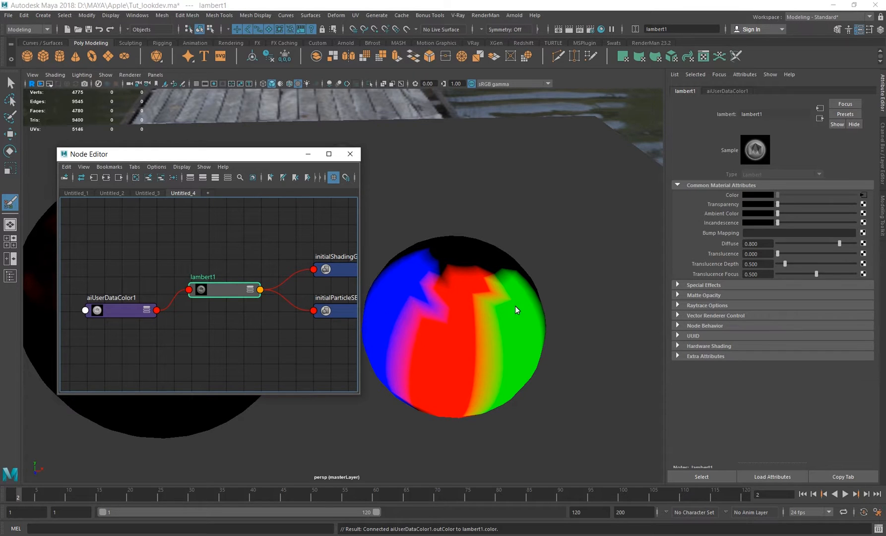
middle_click_drag(213, 346, 237, 314, "alt")
left_click_drag(149, 280, 98, 282)
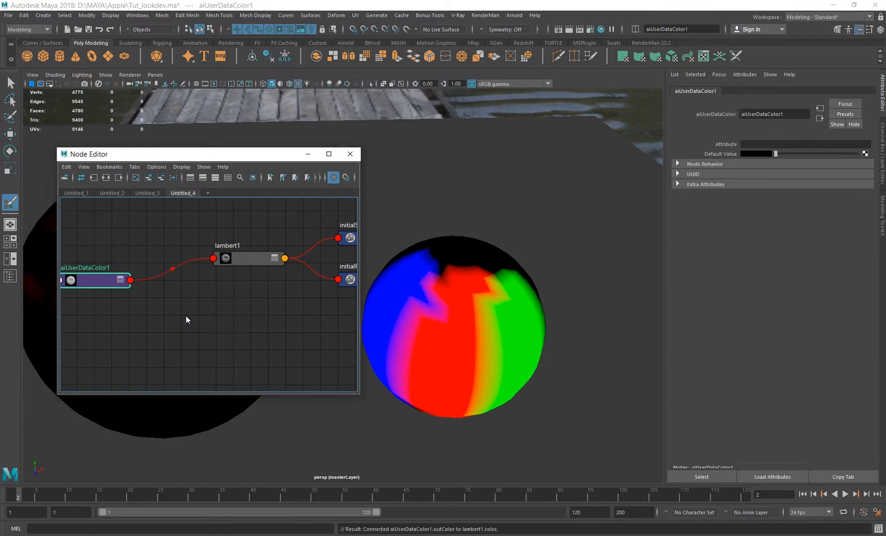
middle_click_drag(188, 315, 215, 327, "alt")
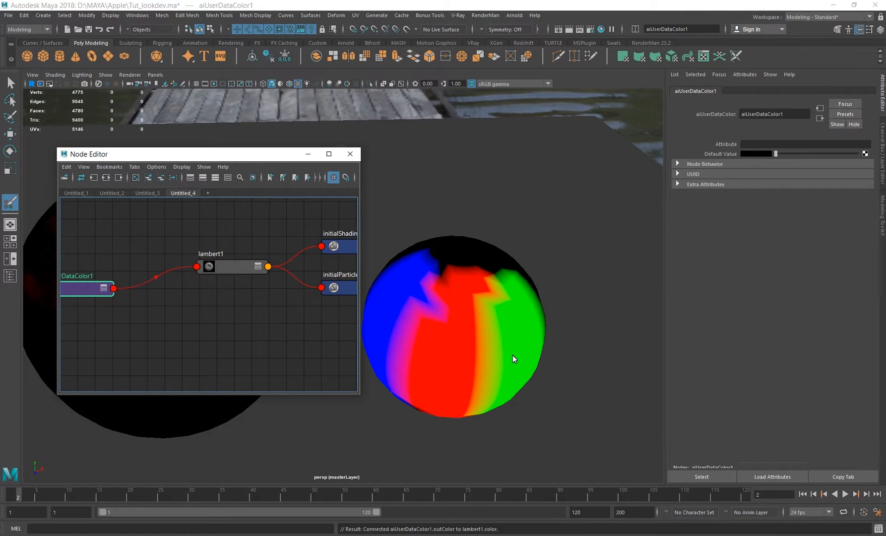
Select the test sphere and render the scene in Arnold RenderView through the perspShape camera, framing the sphere.
key("w")
left_click(501, 370)
left_click(514, 15)
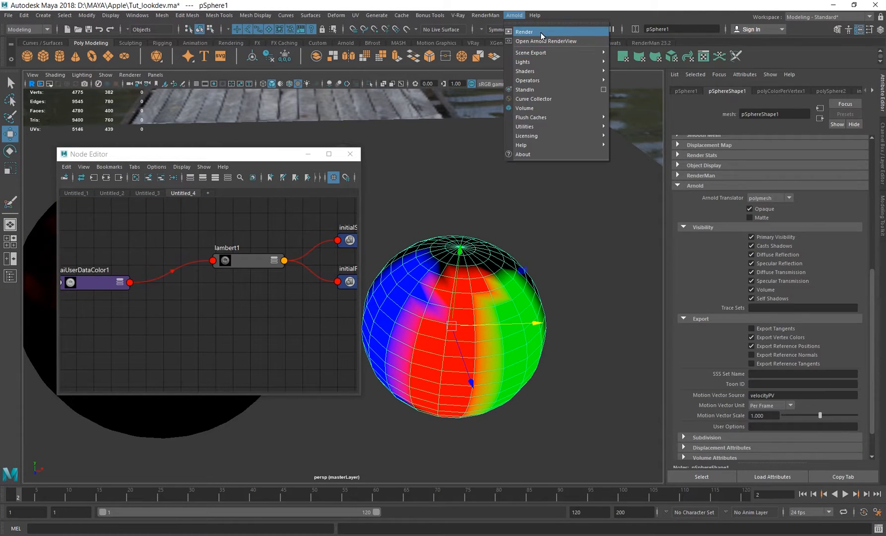
left_click(546, 31)
scroll(480, 187, "down", 10)
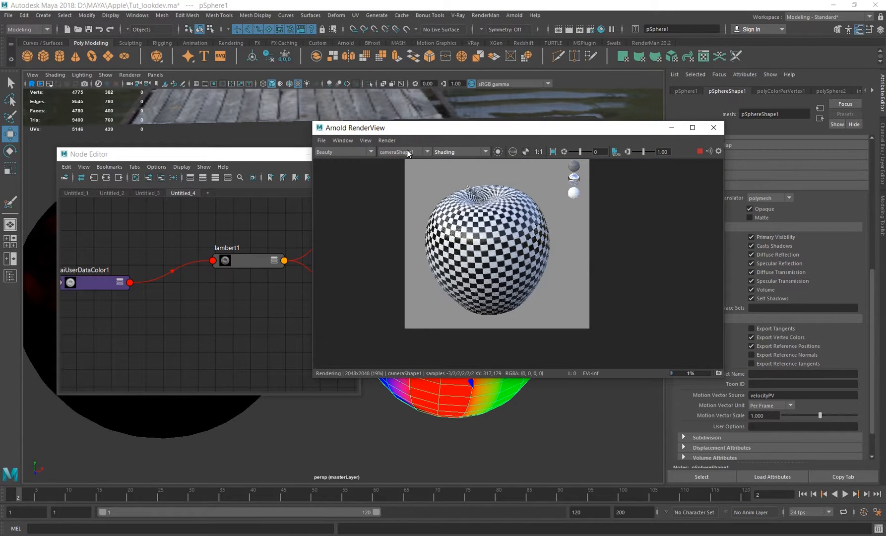
left_click(407, 150)
left_click(398, 161)
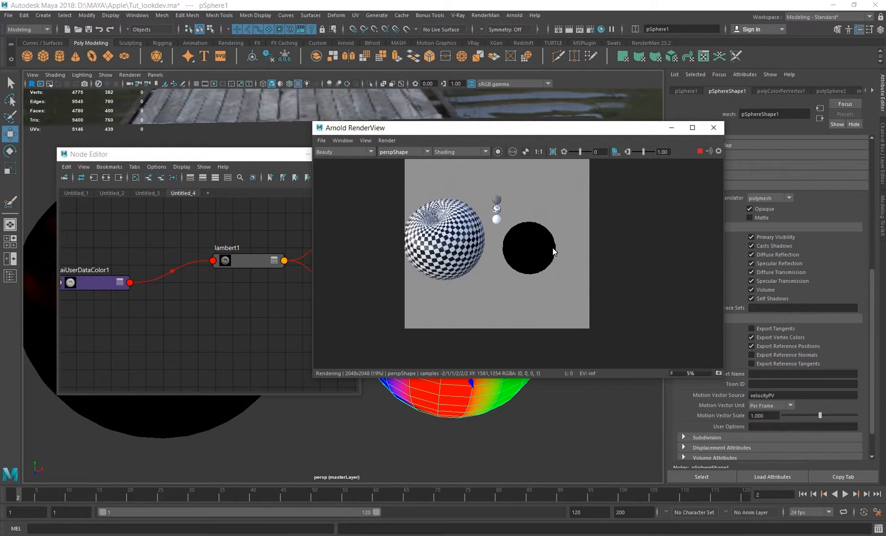
scroll(552, 246, "up", 2)
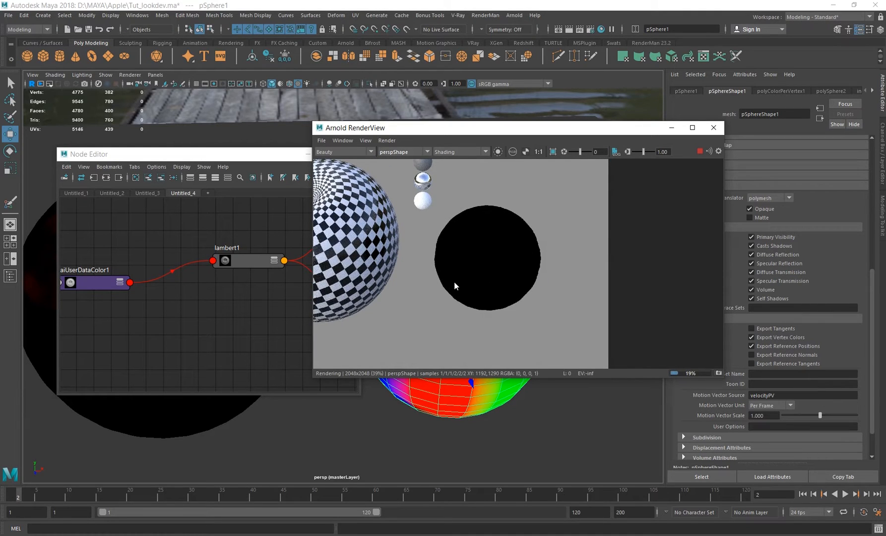
Examine the aiUserDataColor1 node's Attribute and Default Value settings alongside the Arnold render of the sphere.
middle_click_drag(160, 306, 178, 306, "alt")
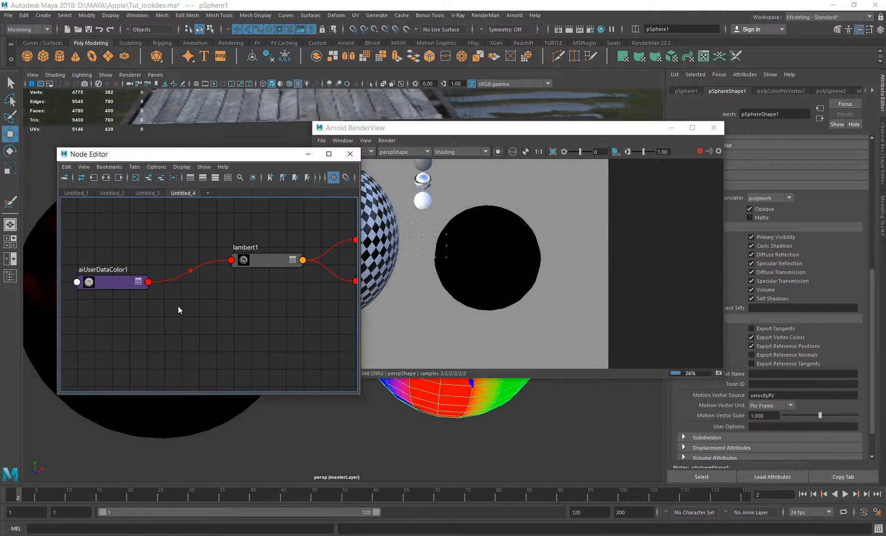
left_click(115, 282)
left_click_drag(587, 126, 474, 132)
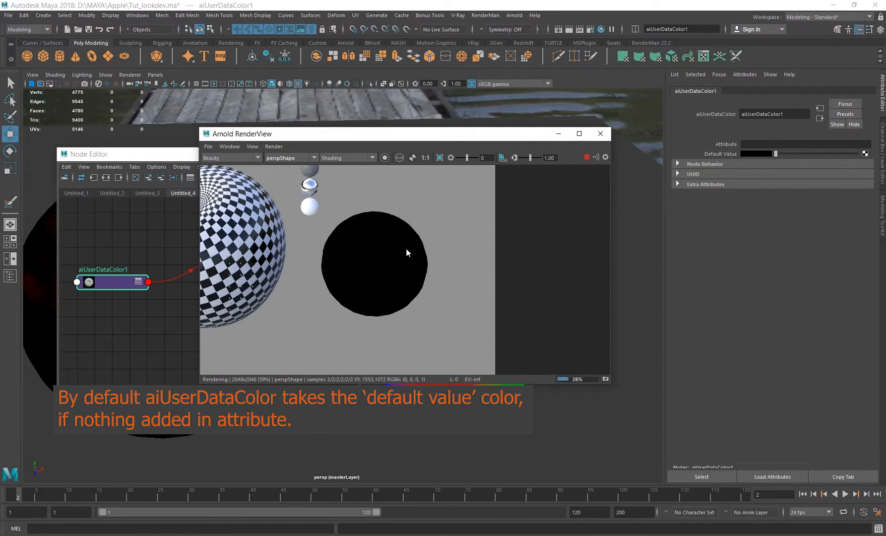
middle_click_drag(420, 252, 442, 262)
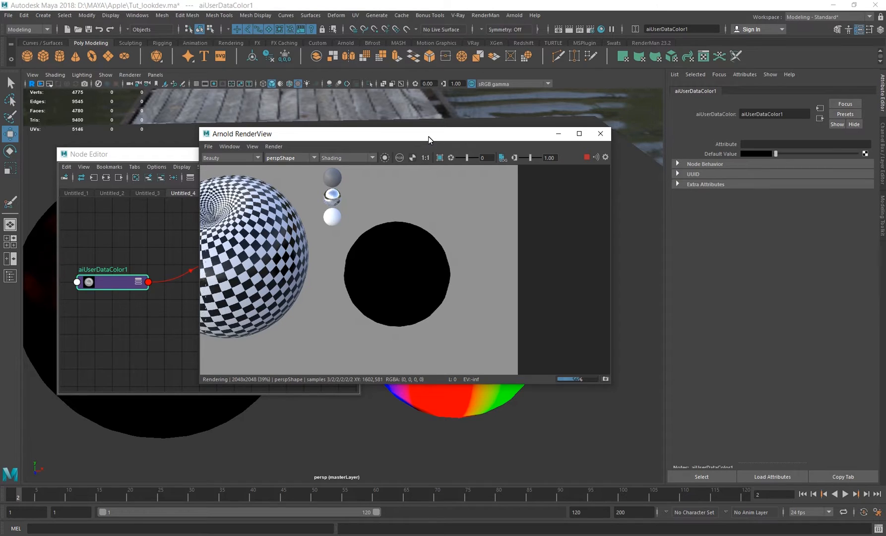
left_click_drag(427, 136, 469, 138)
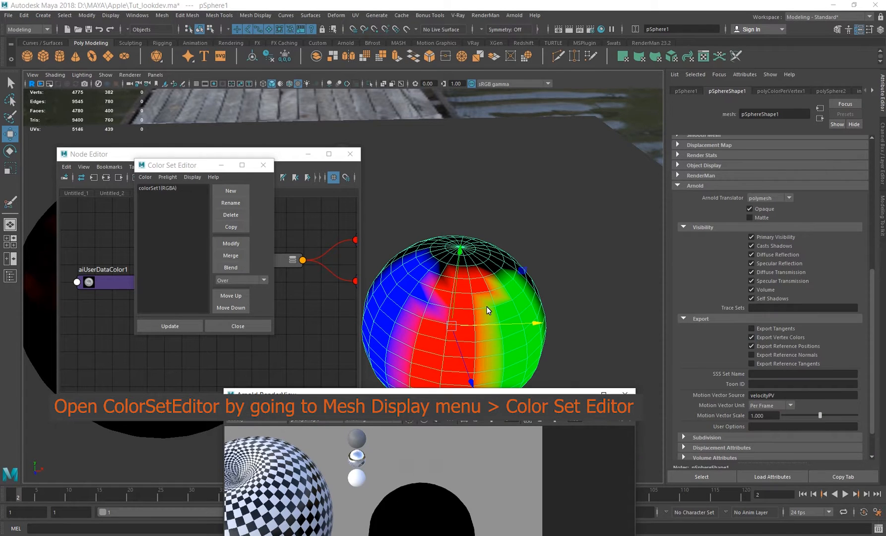
Place the Color Set Editor beside the sphere and bring up renaming for colorSet1, leaving it without a new name.
left_click_drag(192, 166, 602, 116)
left_click(183, 145)
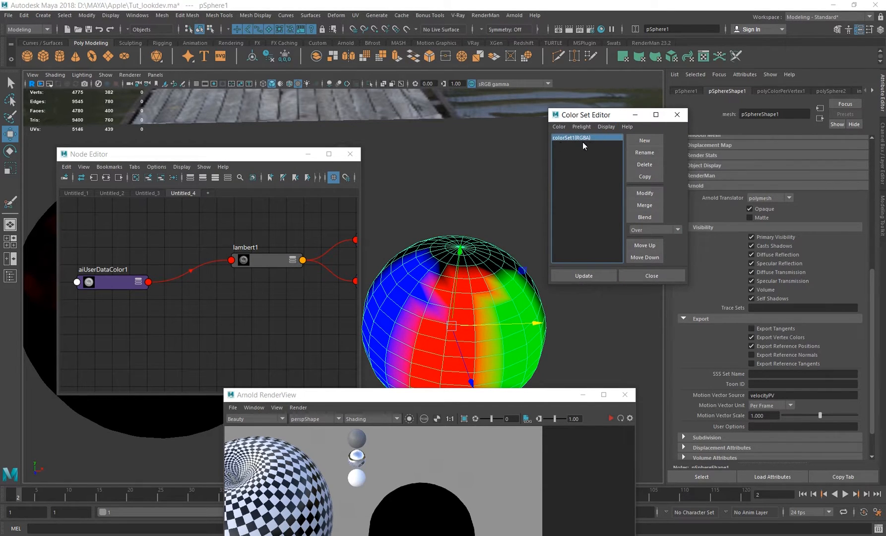
left_click(642, 152)
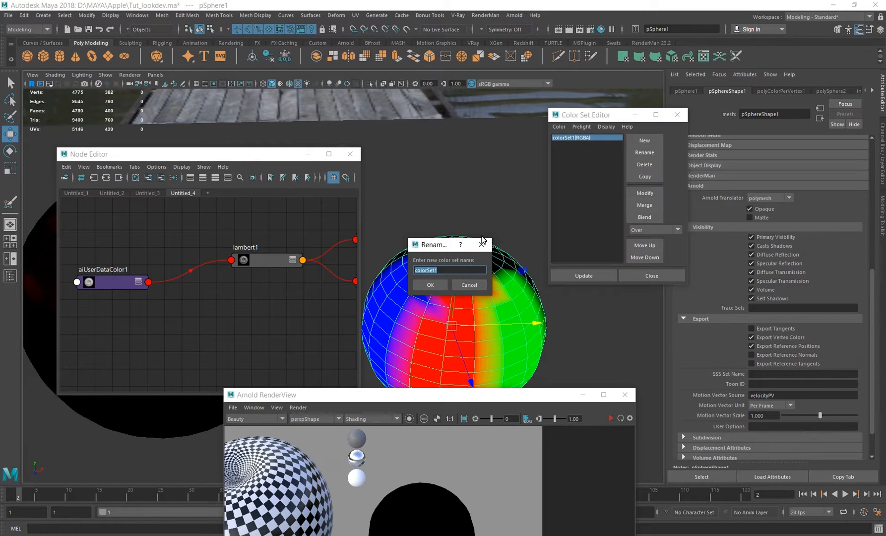
left_click(482, 243)
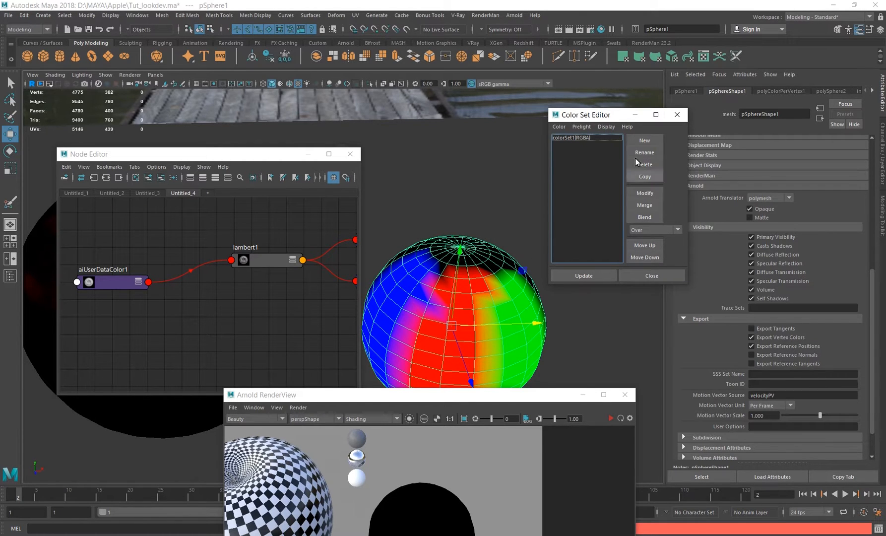
Delete colorSet1 from the sphere, check the sphere without it, and undo the deletion.
left_click(596, 138)
left_click(645, 165)
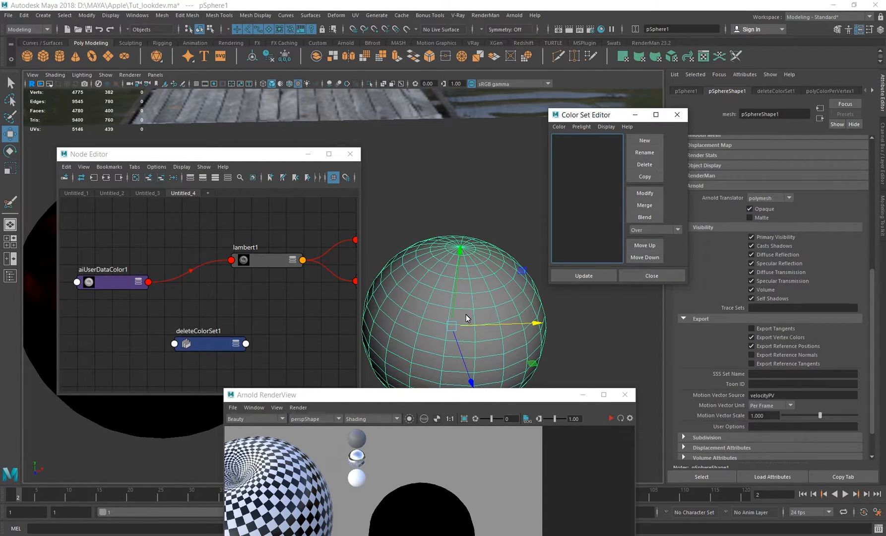
left_click_drag(521, 315, 520, 240, "alt")
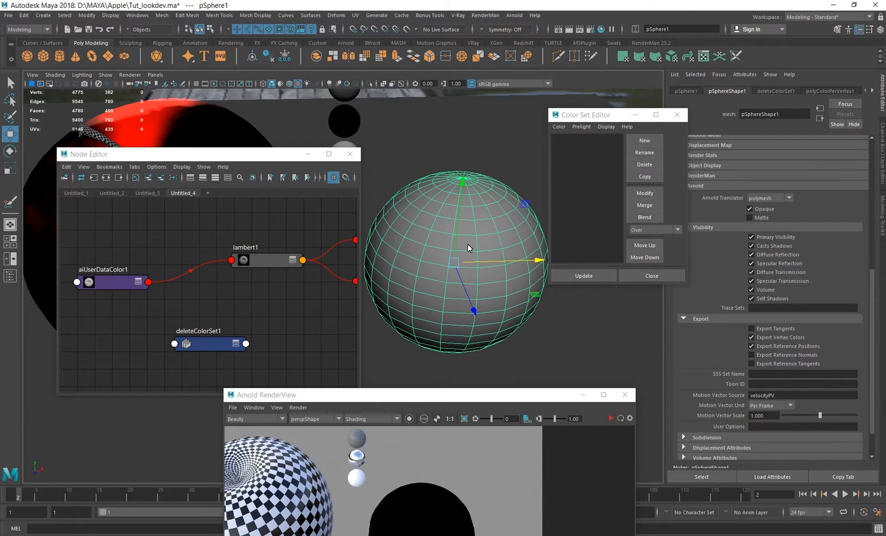
left_click_drag(468, 244, 459, 189, "alt")
key("ctrl+z")
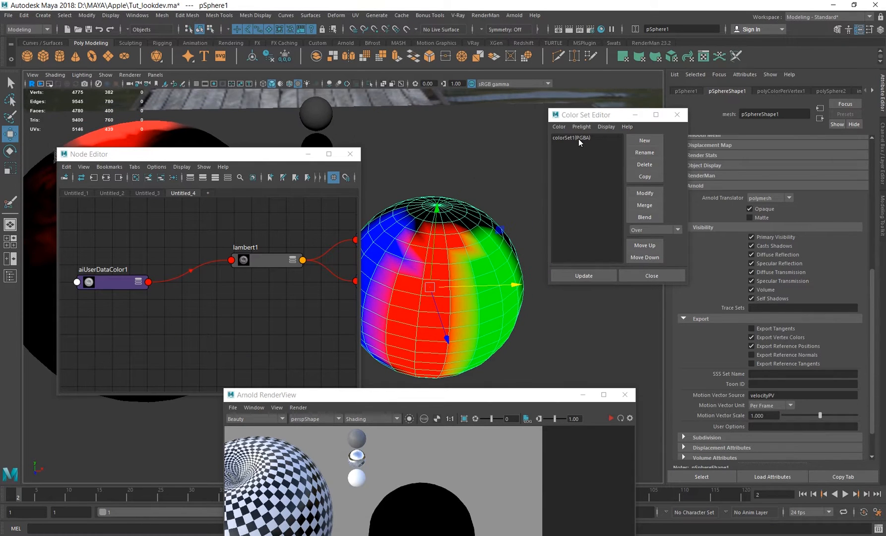
Create a second, empty color set on the sphere with clamped range, RGB components and shared, and make it current.
left_click(578, 139)
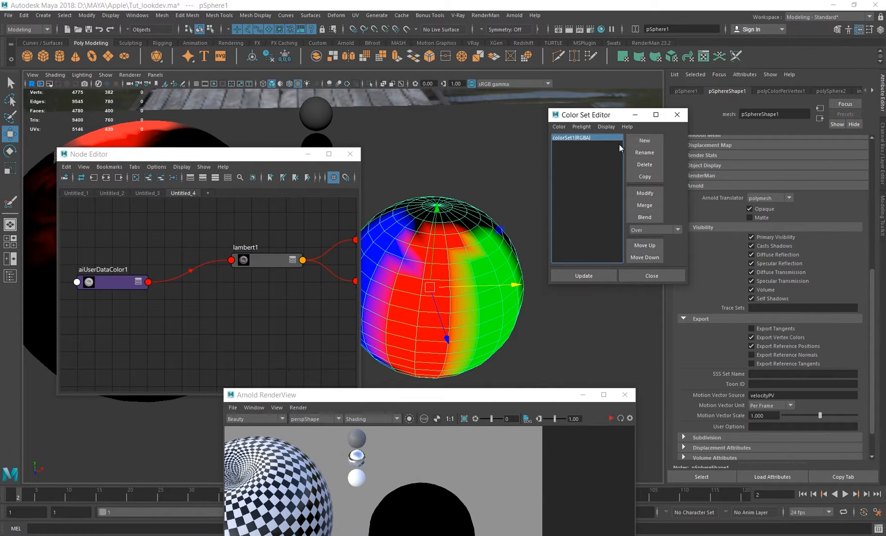
left_click(652, 141)
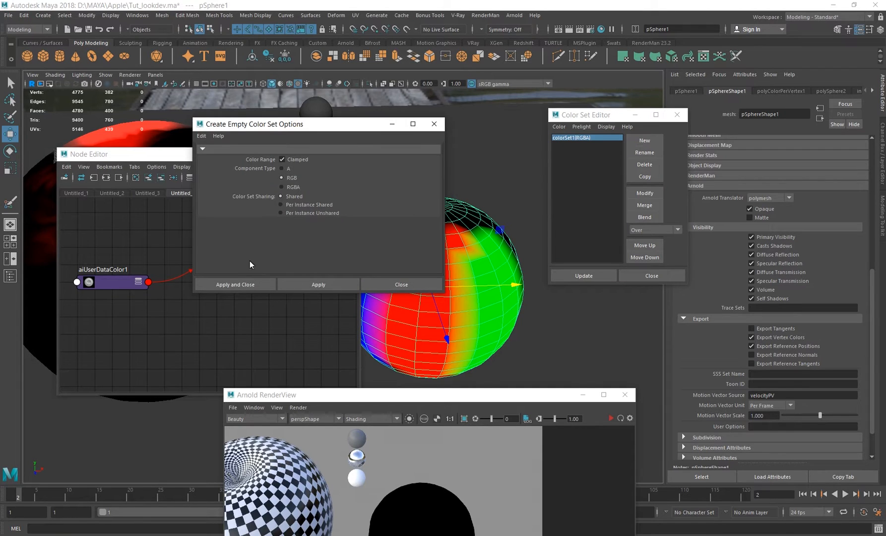
left_click(231, 286)
left_click(579, 138)
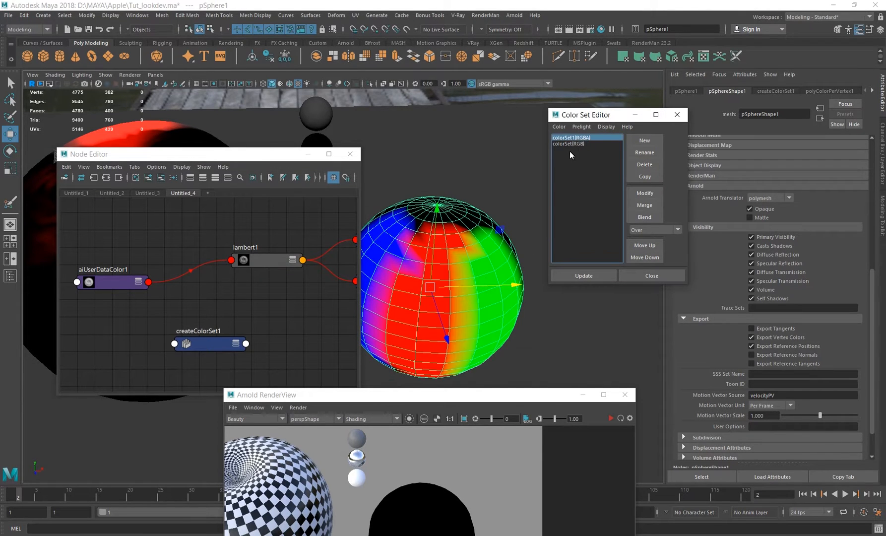
left_click(572, 144)
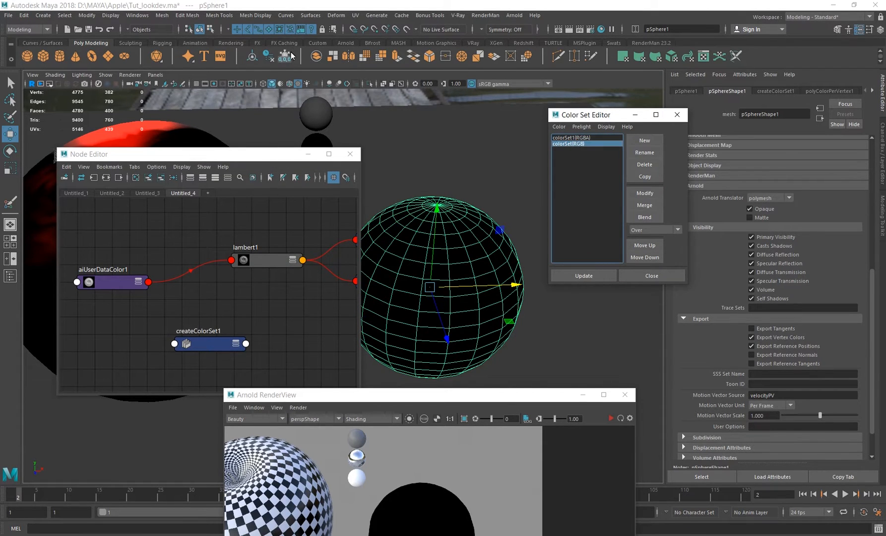
Paint red vertex color on the front of the sphere in the new RGB color set.
left_click(254, 15)
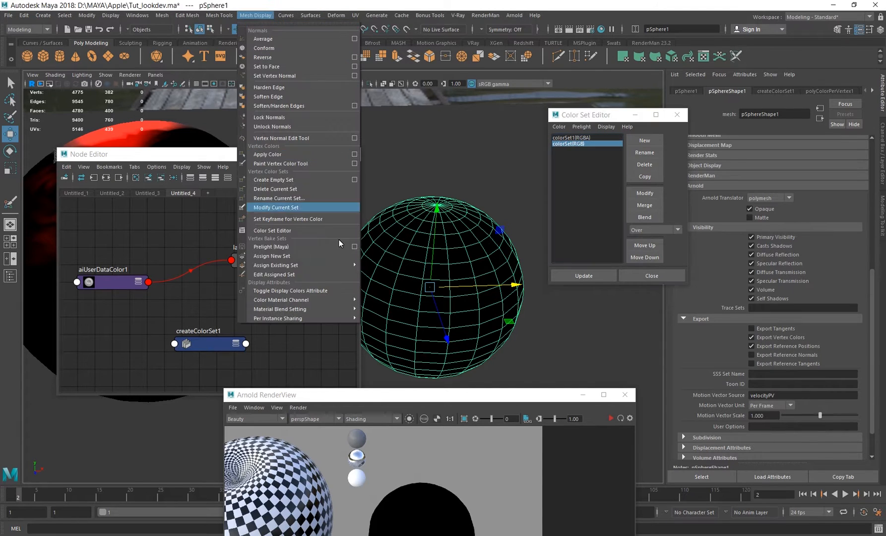
left_click(288, 164)
mouse_move(441, 302)
left_mouse_down()
mouse_move(424, 317)
mouse_move(428, 289)
left_mouse_up()
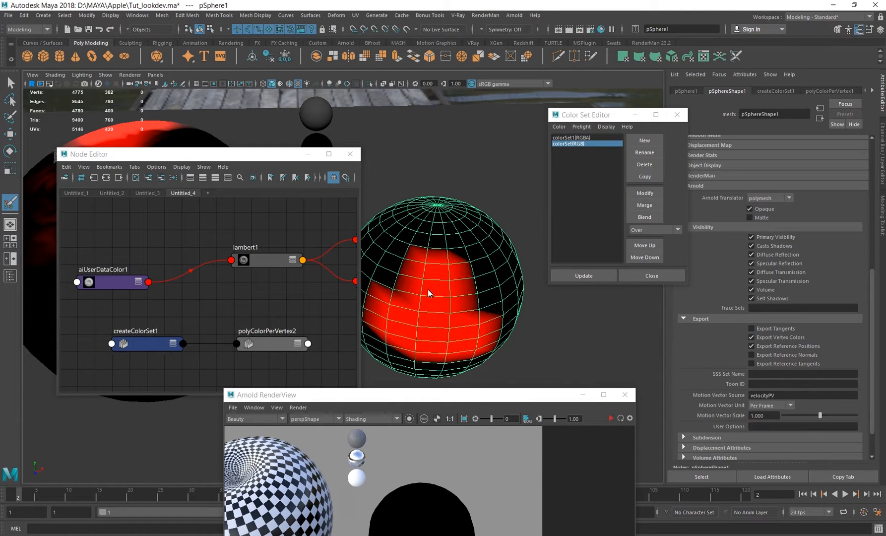
Switch back and forth between the two color sets to compare them on the sphere, and delete the RGB one.
left_click(585, 139)
left_click(576, 144)
left_click(576, 138)
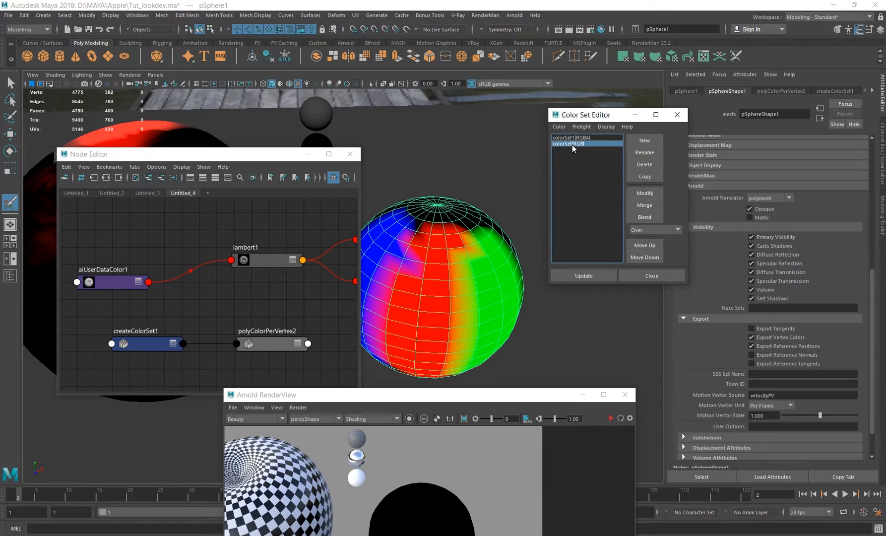
left_click(573, 144)
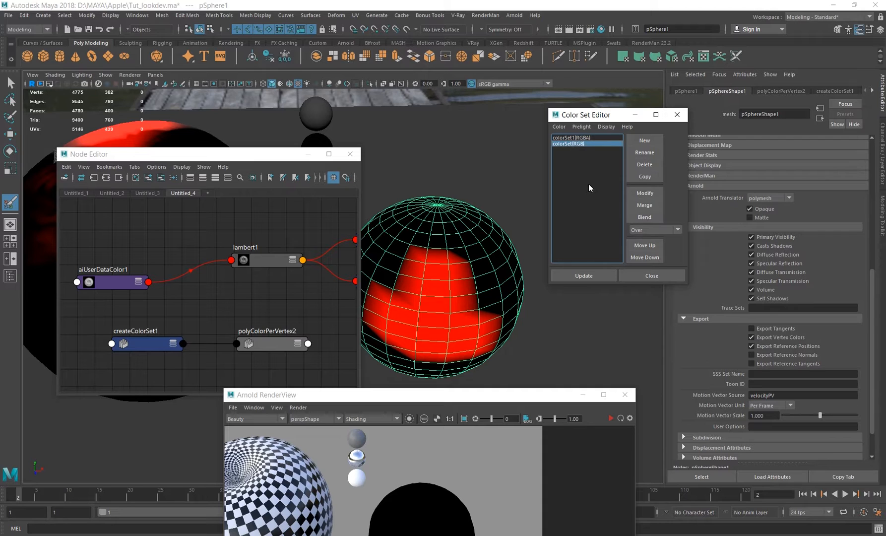
left_click(578, 138)
left_click(575, 142)
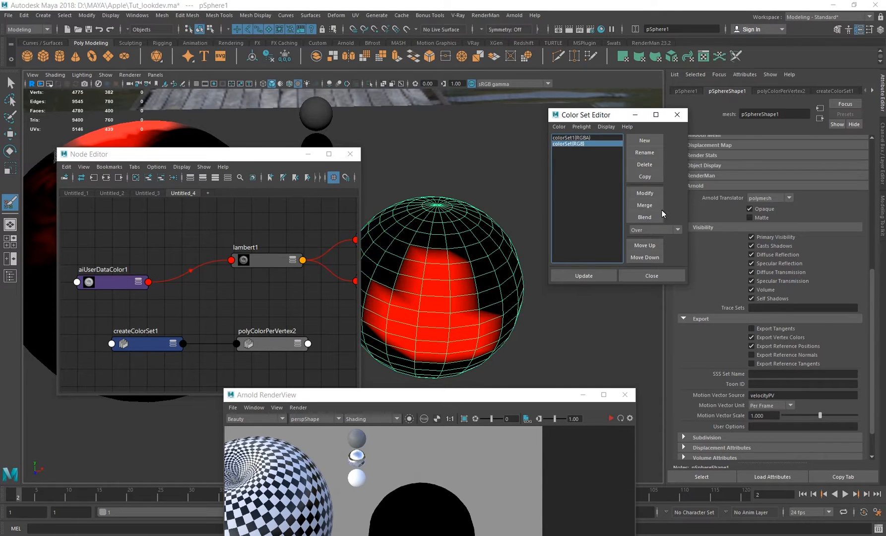
left_click(645, 165)
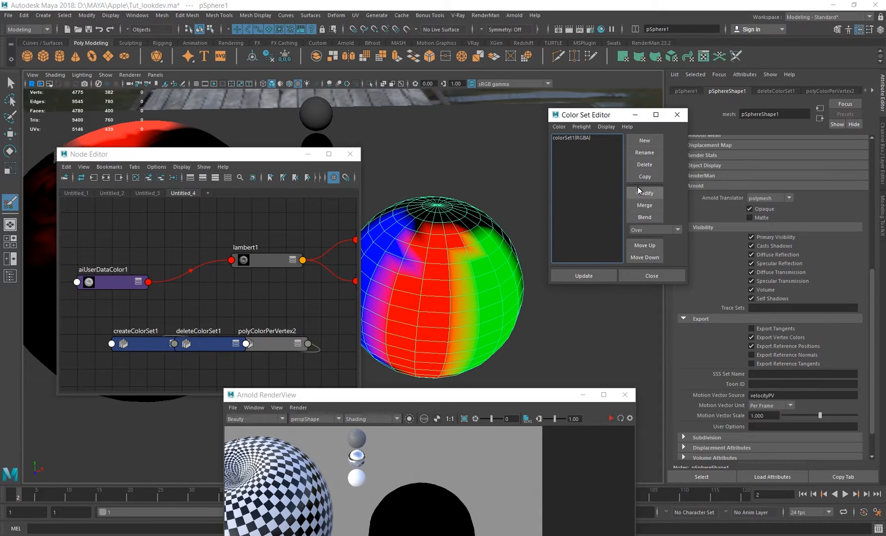
Rename the sphere's colorSet1 color set as test and leave the vertex painting tool.
left_click(576, 140)
left_click(650, 155)
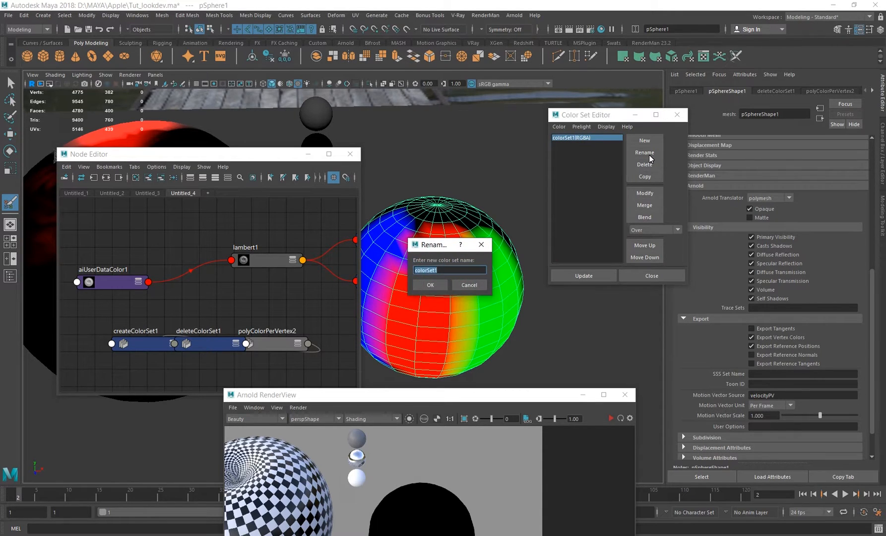
type("test")
key("Return")
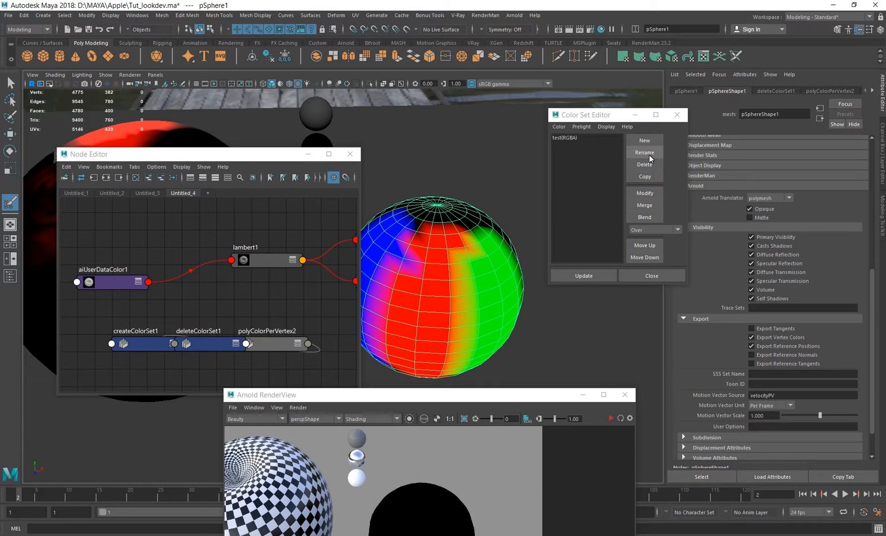
left_click_drag(586, 119, 530, 114)
key("w")
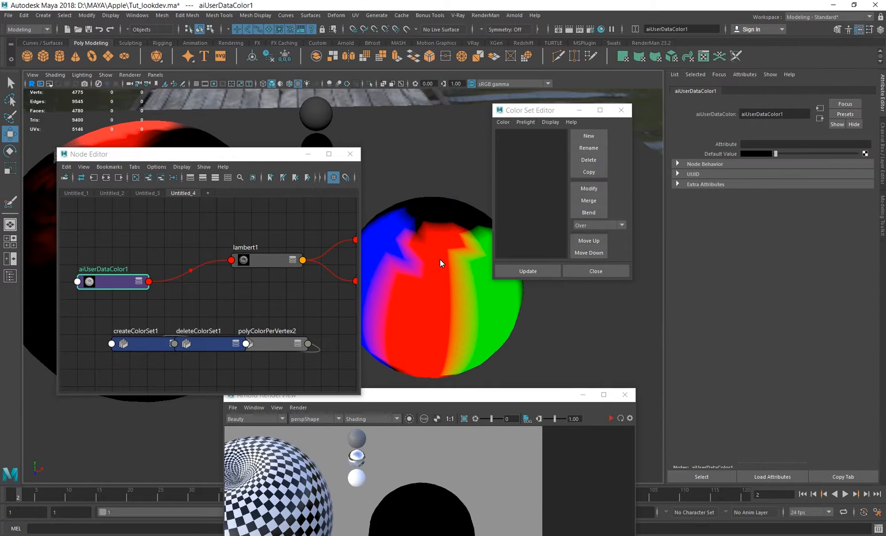
Set the aiUserDataColor1 node's Attribute to test and bring the Arnold RenderView up beside the sphere.
left_click(509, 132)
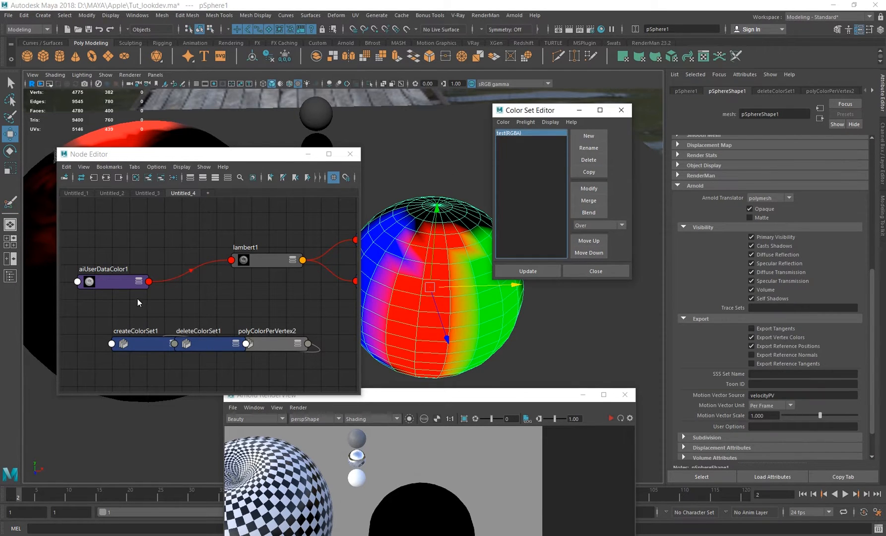
left_click(114, 283)
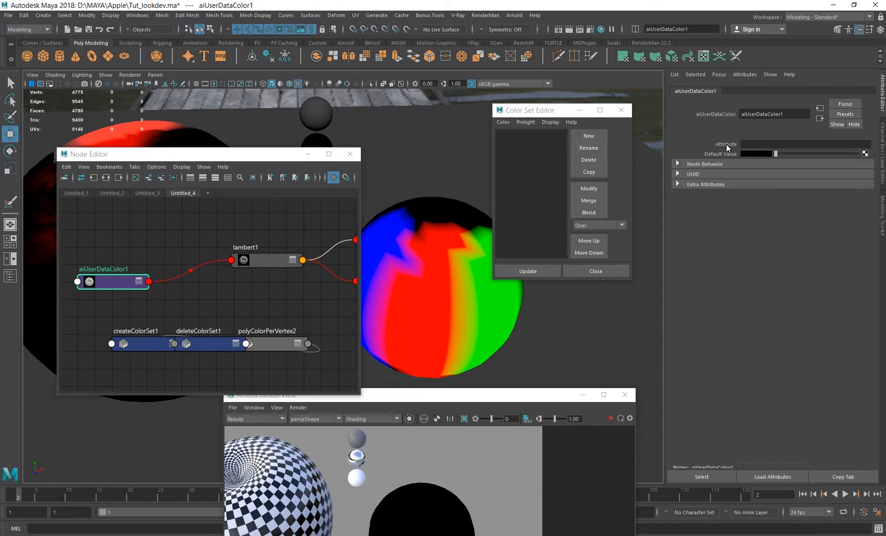
left_click(754, 145)
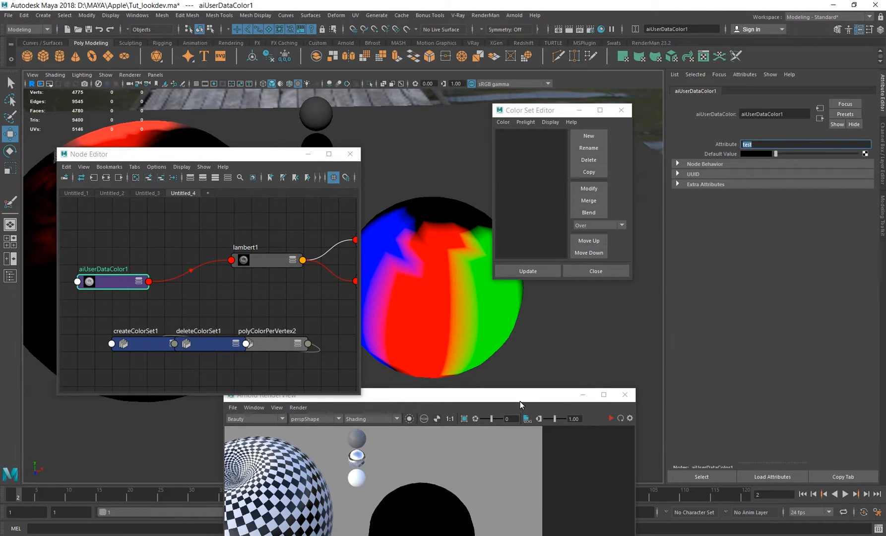
left_click_drag(520, 401, 231, 149)
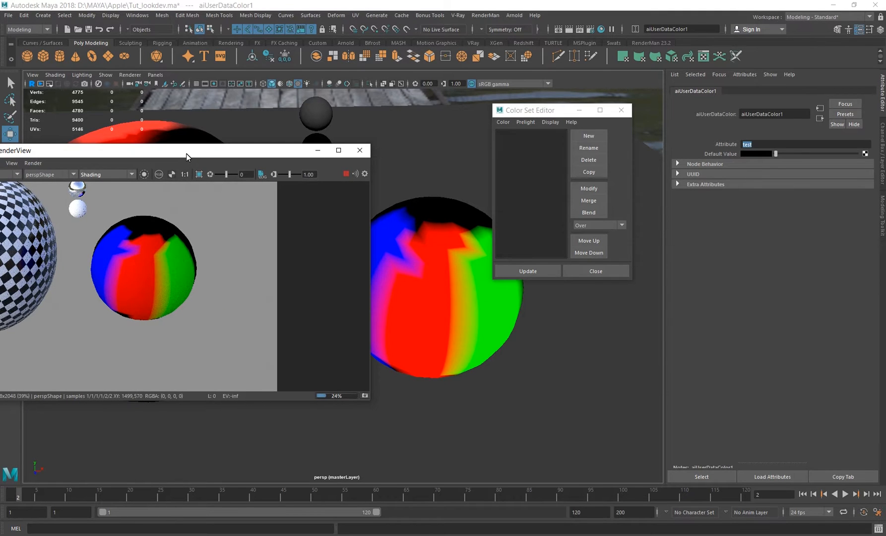
Stop the Arnold render and create a blendColors node between aiUserDataColor1 and lambert1 in the Node Editor.
left_click_drag(186, 153, 681, 273)
left_click(637, 159)
left_click(415, 230)
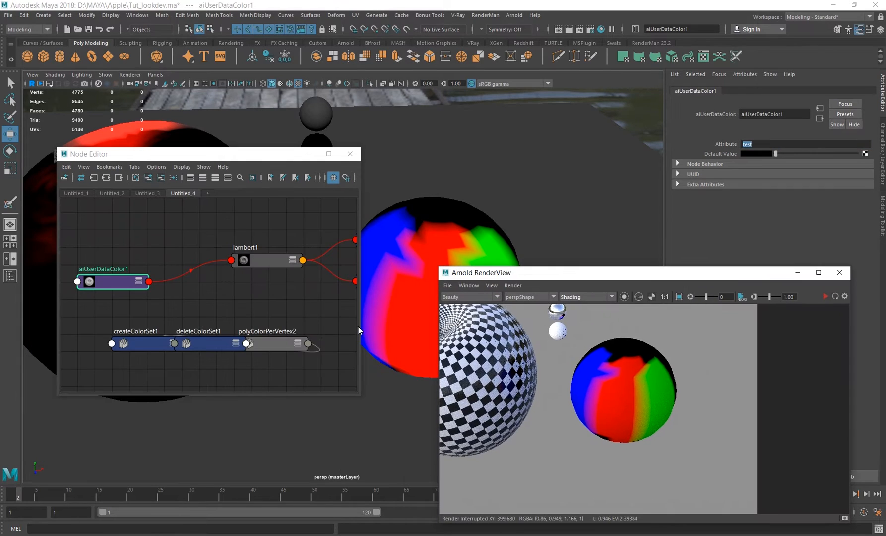
left_click_drag(194, 320, 122, 281)
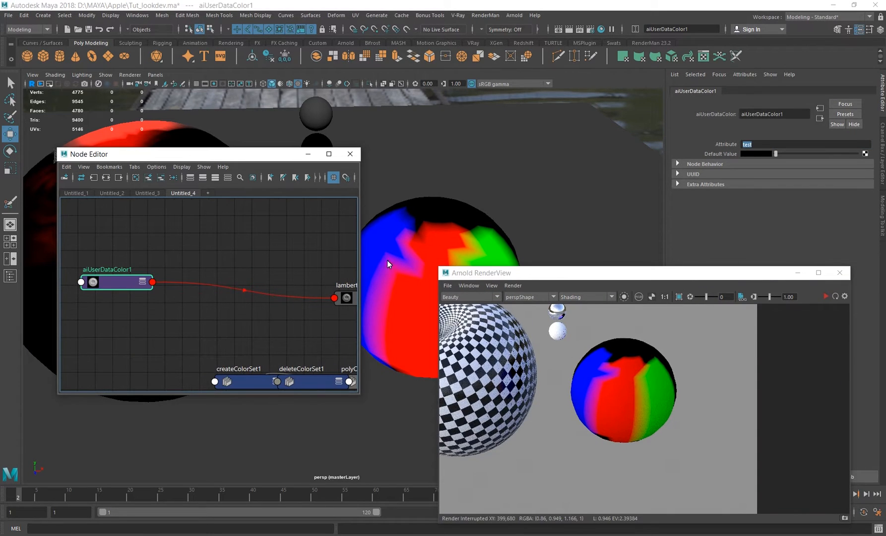
middle_click_drag(282, 259, 235, 275, "alt")
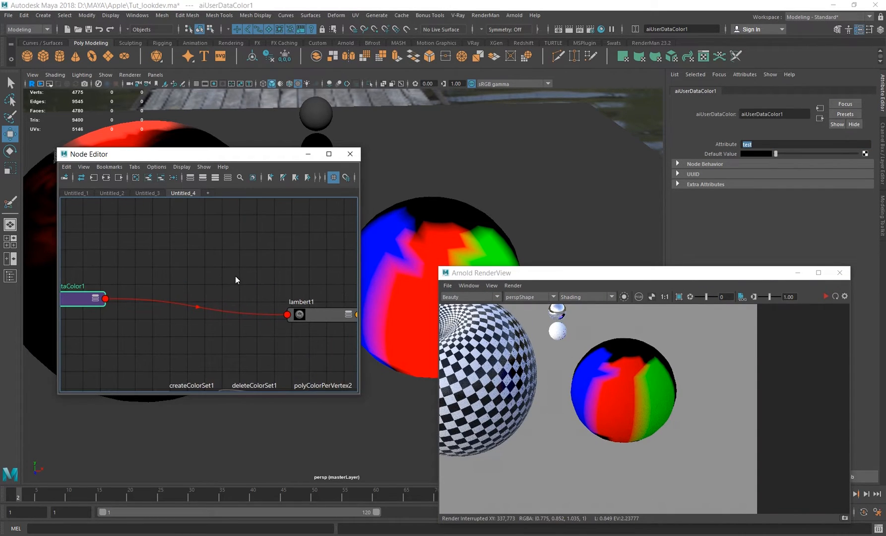
left_click(199, 268)
key("Tab")
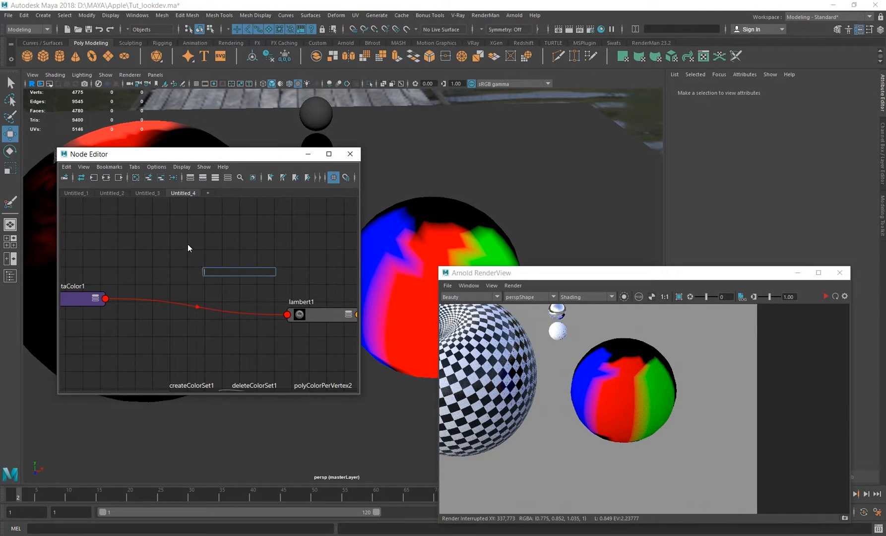
left_click(214, 264)
key("Tab")
type("b")
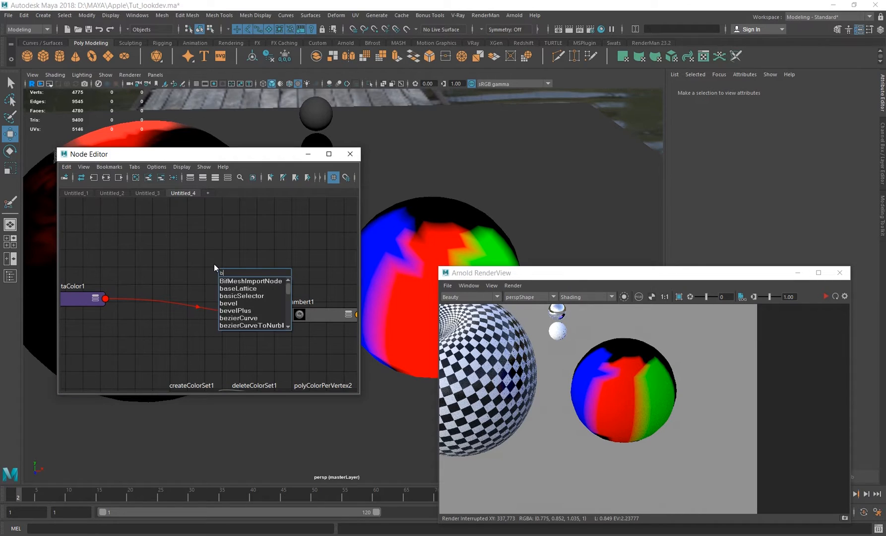
type("lend")
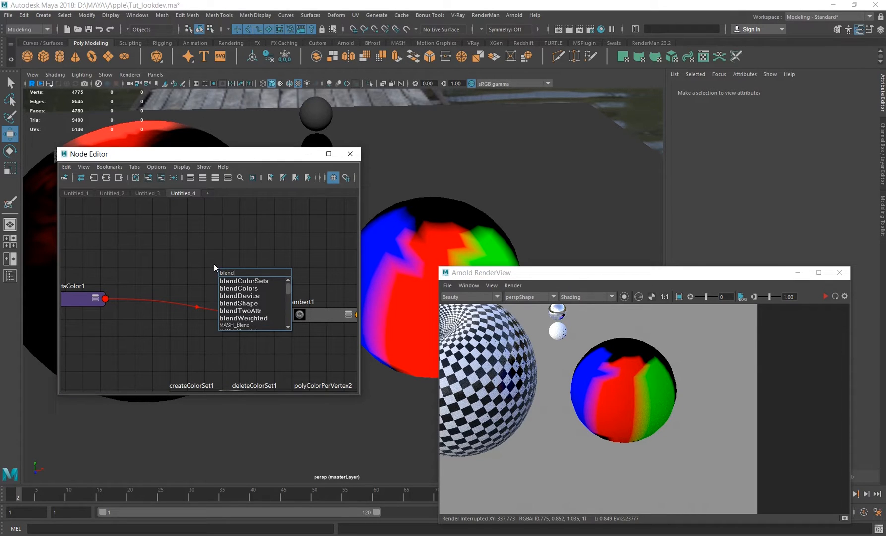
left_click(236, 288)
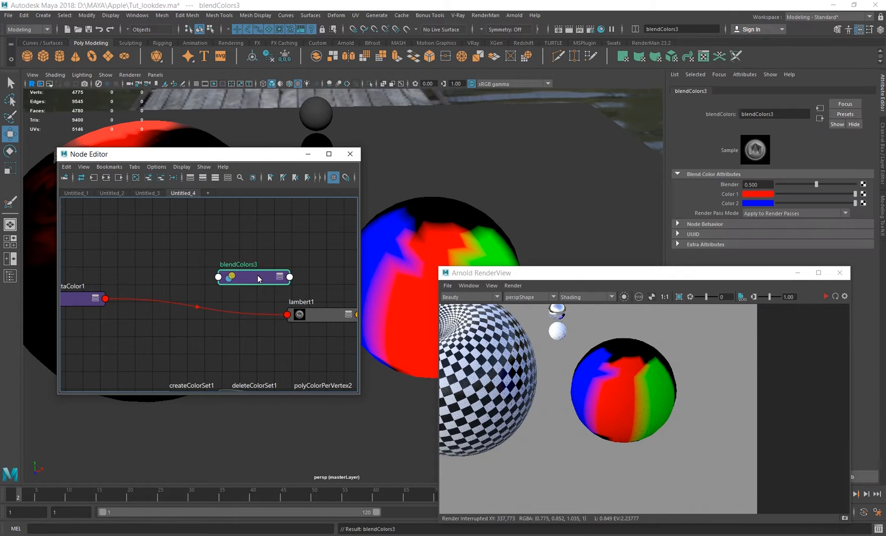
Connect the new blendColors node's output to lambert1's Color and move the Arnold RenderView clear of the sphere.
left_click_drag(258, 276, 231, 265)
left_click(304, 315)
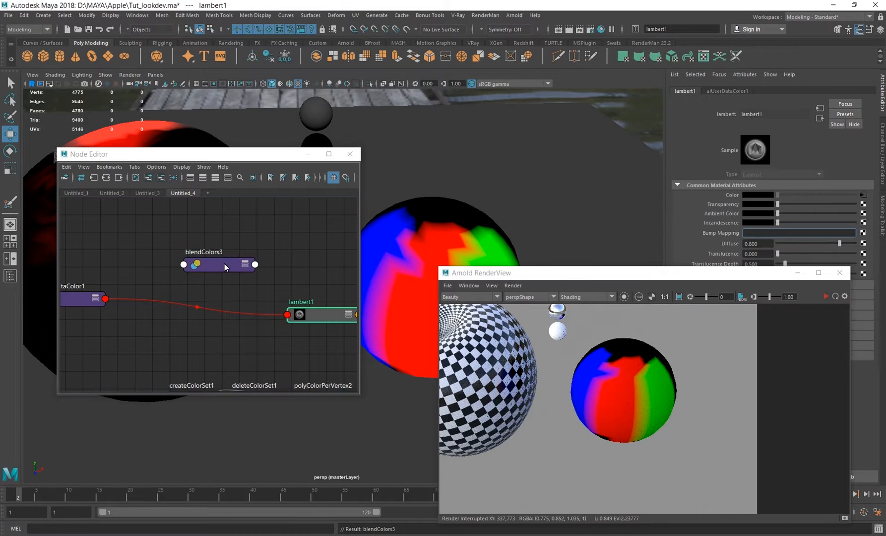
middle_click_drag(720, 205, 727, 195)
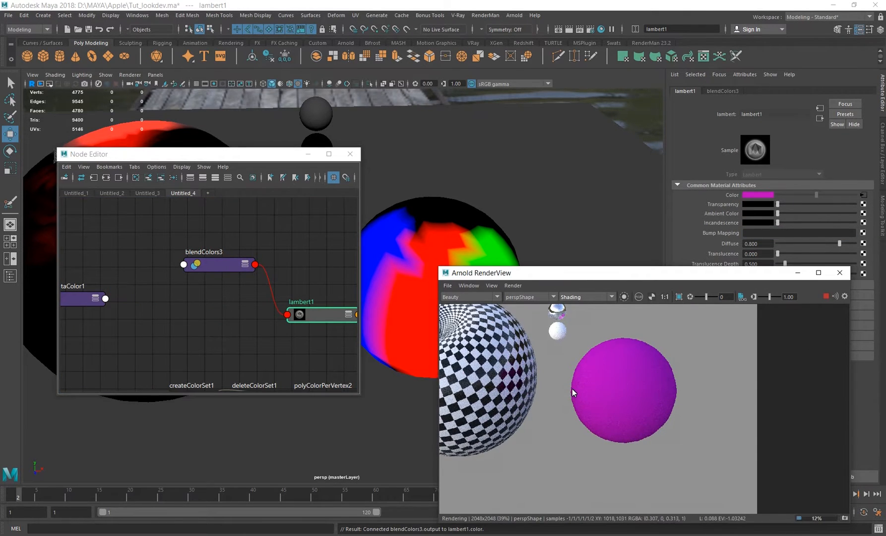
left_click(214, 268)
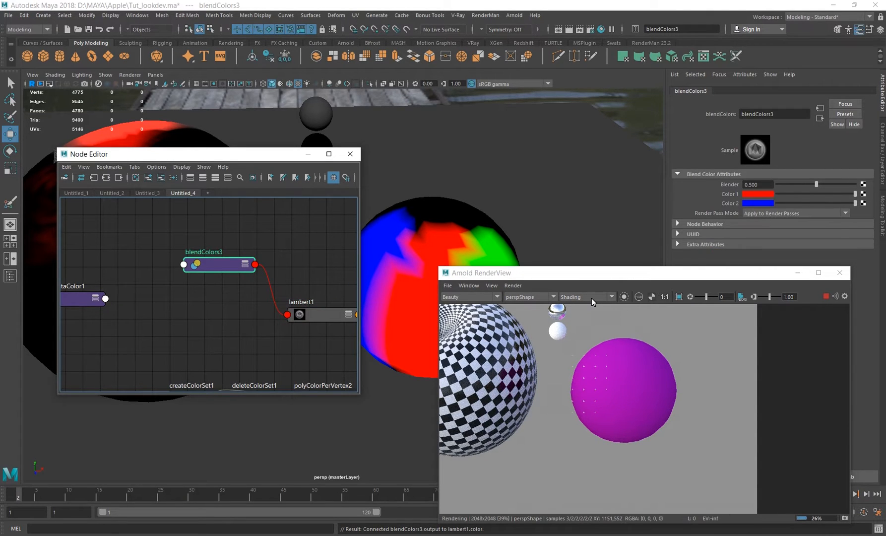
left_click_drag(639, 273, 618, 316)
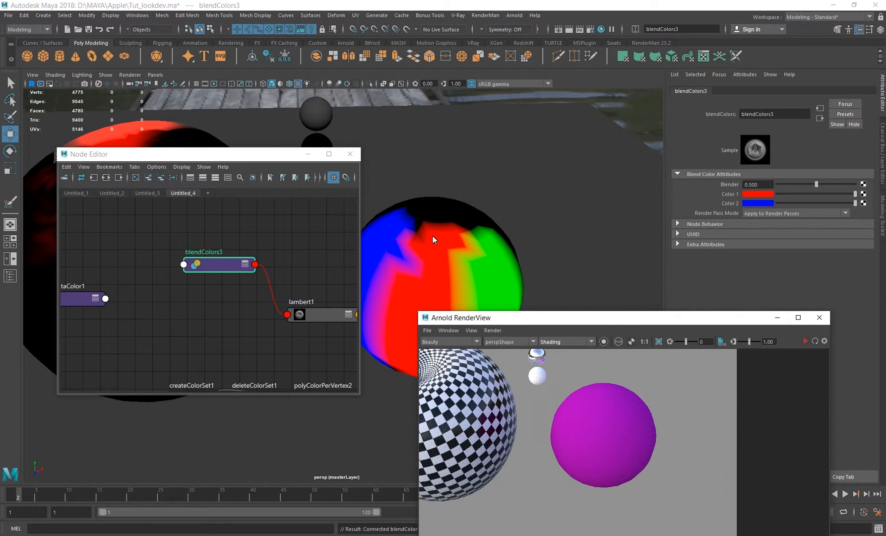
Connect aiUserDataColor1's Out Color R to the blendColors node's Blender input and refresh the Arnold render.
middle_click_drag(118, 343, 173, 344, "alt")
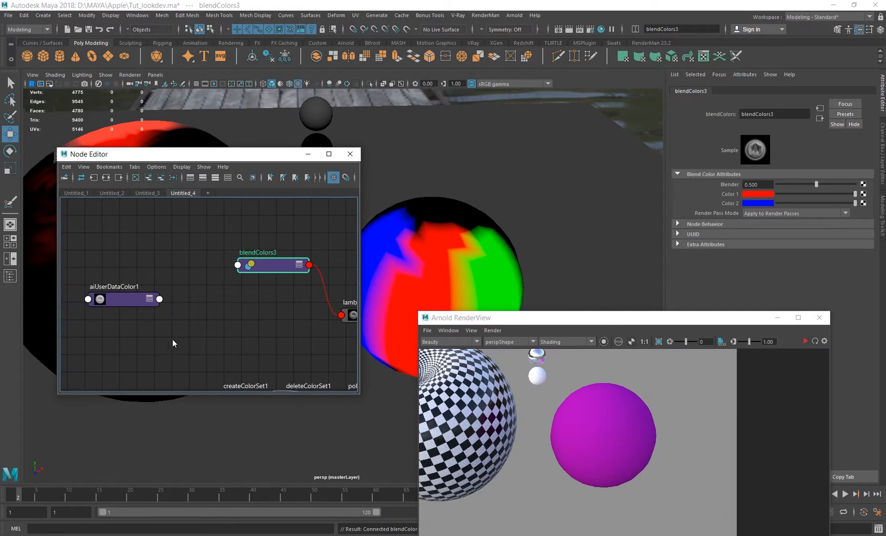
left_click(126, 323)
left_click(148, 300)
left_click(148, 300)
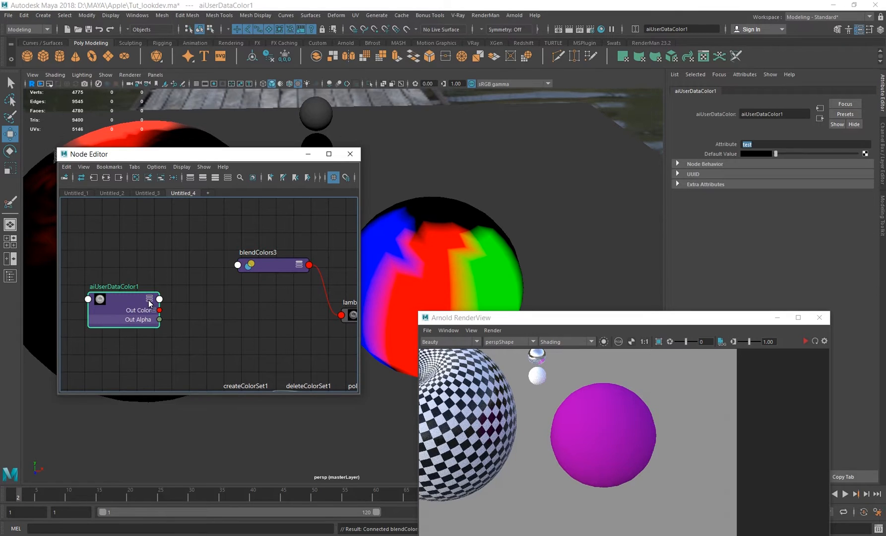
left_click(299, 264)
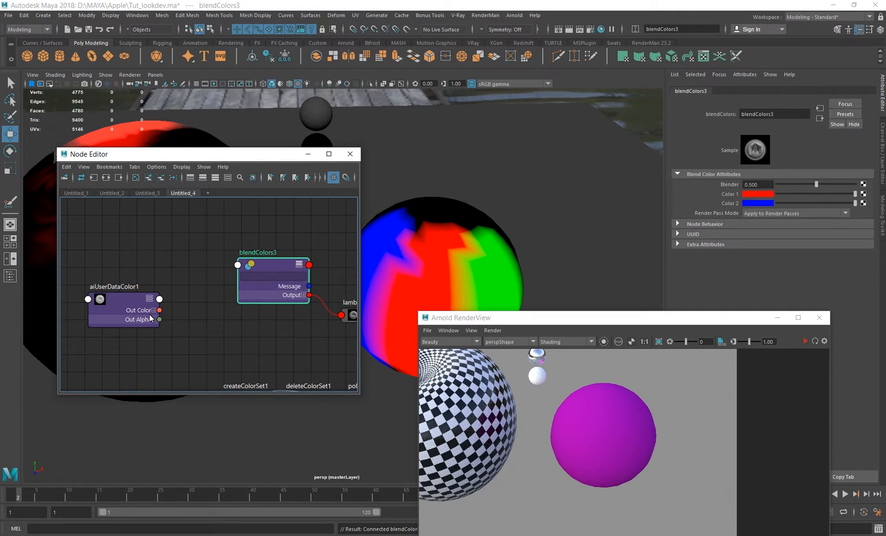
mouse_move(157, 314)
left_mouse_down()
mouse_move(248, 265)
mouse_move(201, 301)
mouse_move(154, 311)
left_mouse_up()
left_click(154, 310)
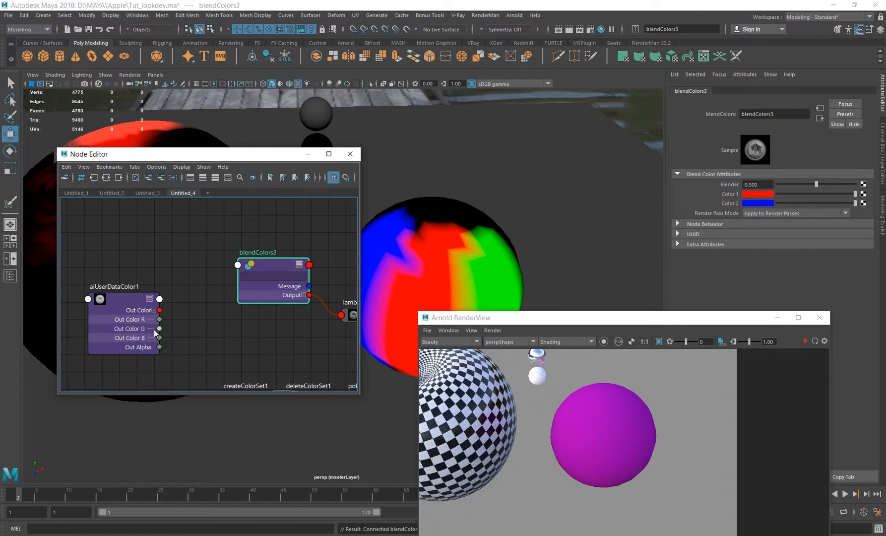
left_click_drag(159, 319, 233, 275)
left_click_drag(160, 319, 249, 266)
left_click(261, 269)
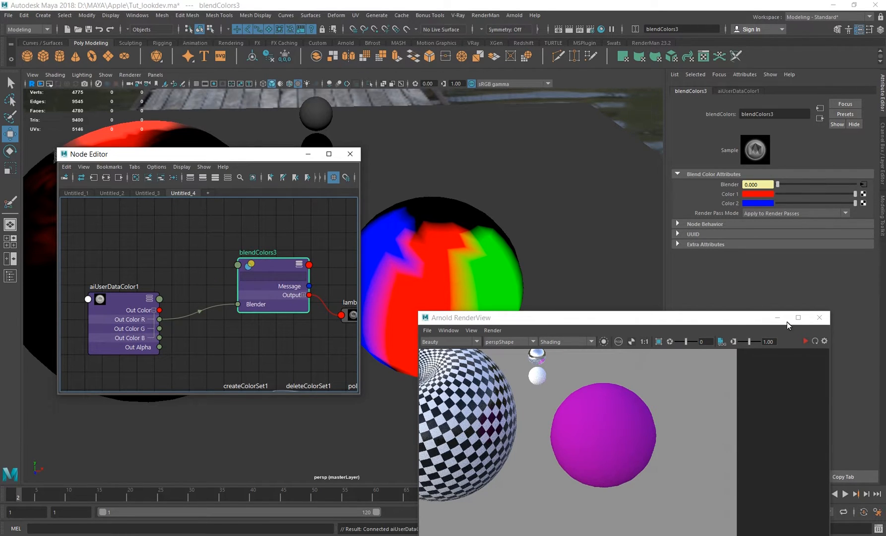
left_click(814, 342)
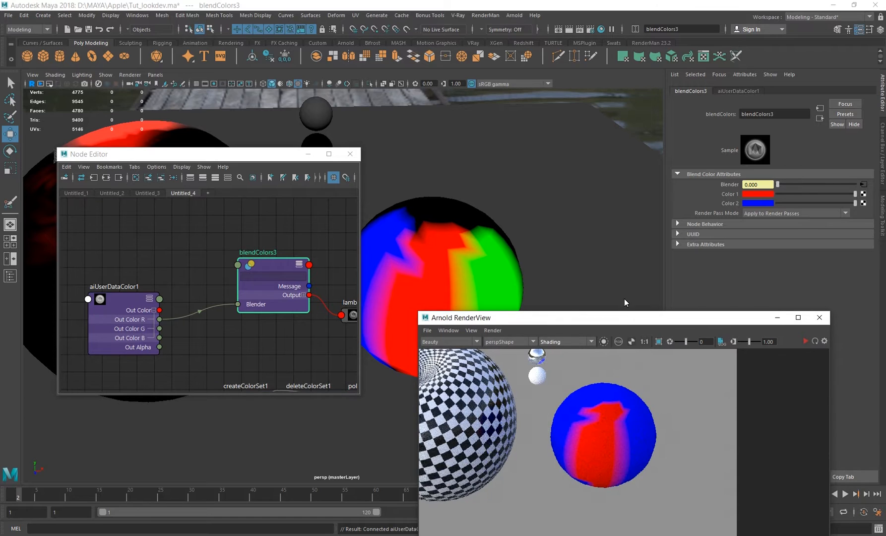
Isolate aiUserDataColor1 in the Arnold RenderView to compare its raw colors with the blended result, and return to full shading.
mouse_move(623, 316)
left_mouse_down()
mouse_move(568, 192)
mouse_move(614, 326)
left_mouse_up()
left_click(136, 328)
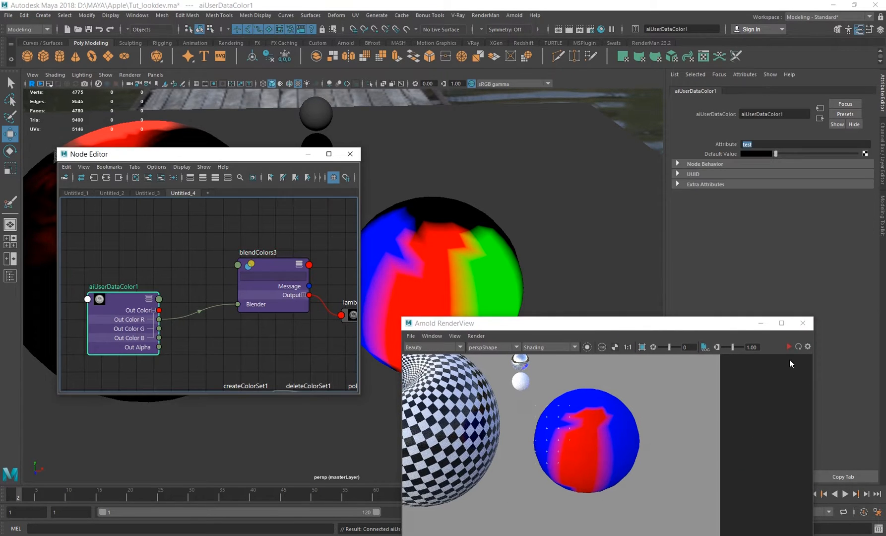
left_click(789, 347)
left_click(587, 347)
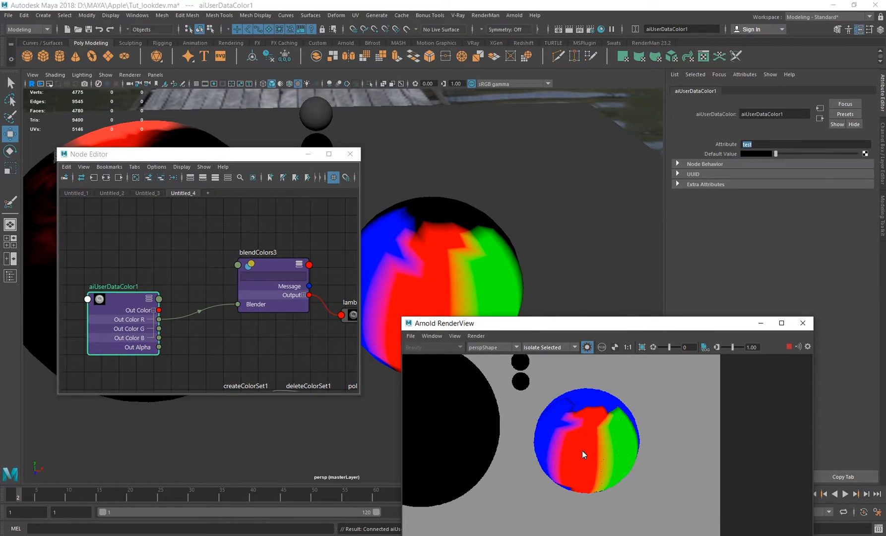
left_click(590, 349)
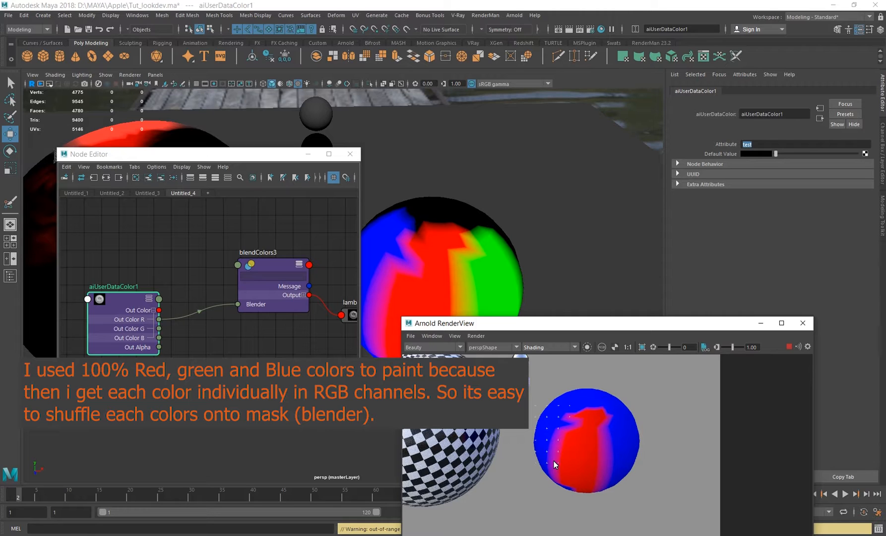
Drive the blendColors node's Blender with aiUserDataColor1's Out Color B instead and close the Arnold RenderView.
left_click_drag(159, 329, 239, 306)
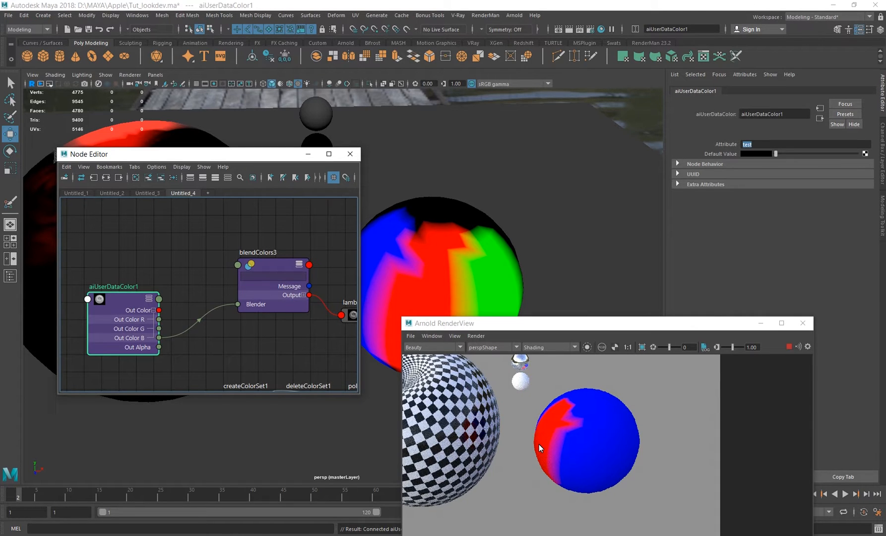
left_click(803, 323)
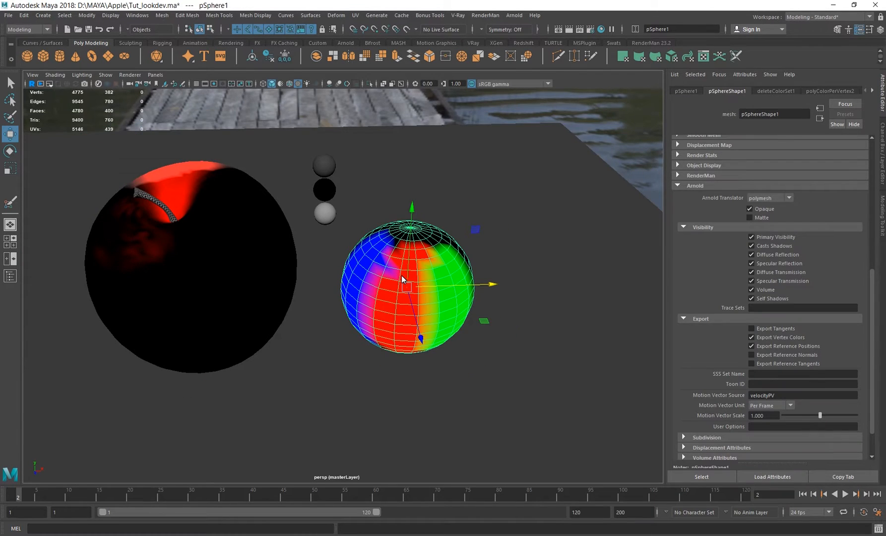
Examine the sphere's painted vertex colors from several sides, comparing the color transitions with the mesh wireframe.
left_click_drag(401, 275, 410, 353, "alt")
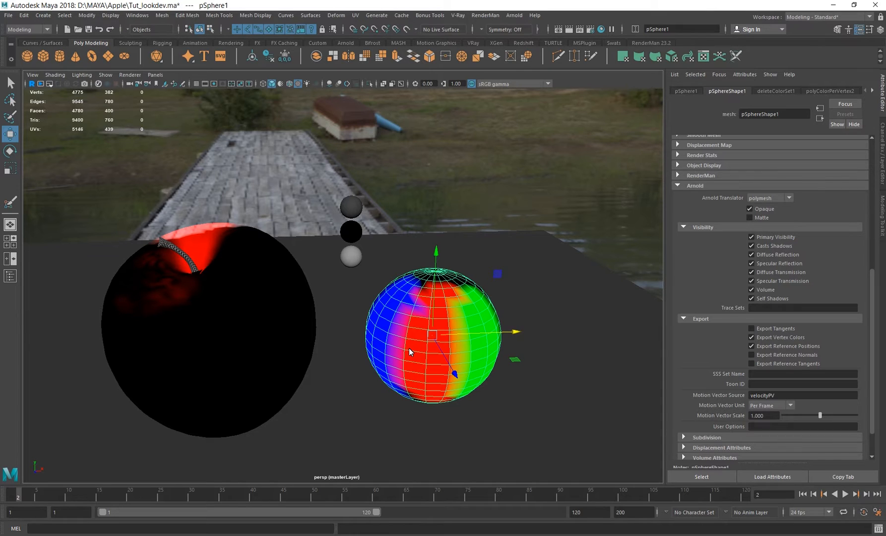
left_click_drag(409, 347, 393, 333, "alt")
middle_click_drag(393, 333, 410, 304, "alt")
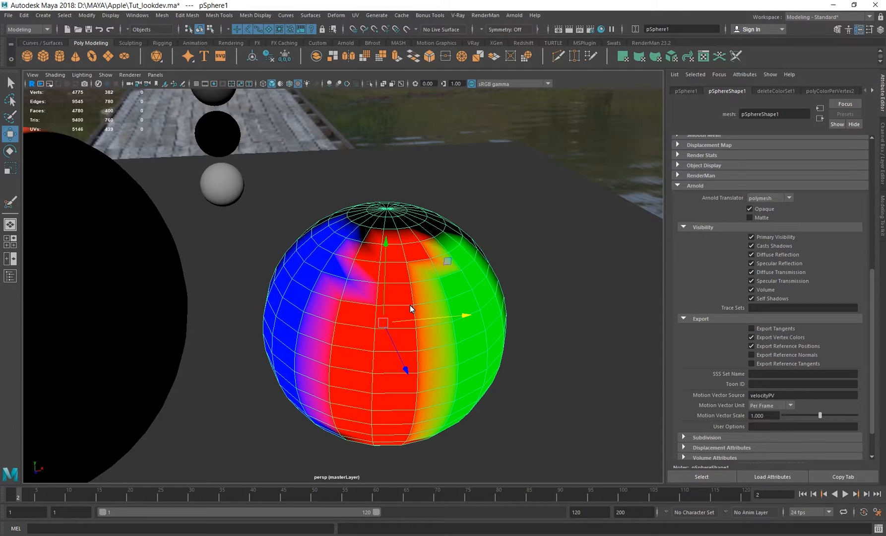
scroll(350, 274, "up", 4)
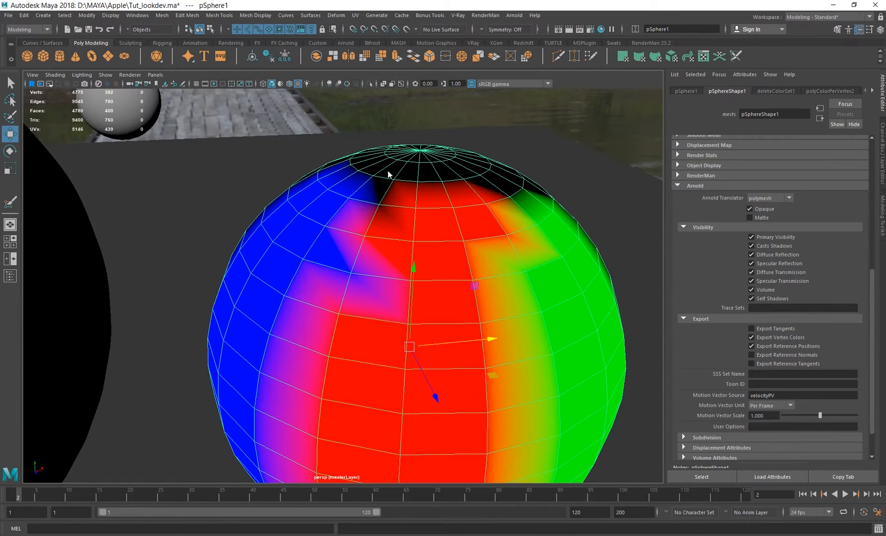
right_click_drag(513, 326, 361, 297, "alt")
left_click_drag(361, 298, 354, 266, "alt")
right_click_drag(353, 270, 416, 283, "alt")
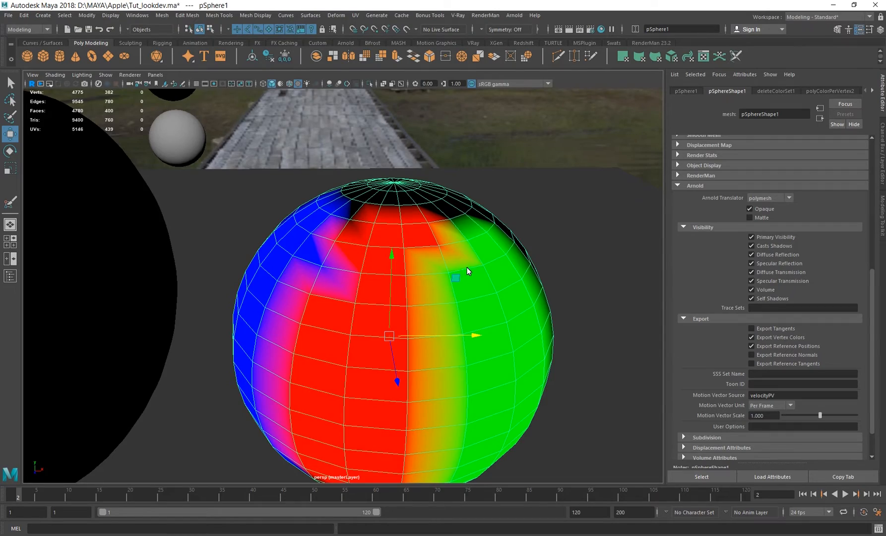
left_click_drag(467, 268, 373, 268, "alt")
right_click_drag(373, 268, 476, 304, "alt")
left_click_drag(476, 304, 450, 310, "alt")
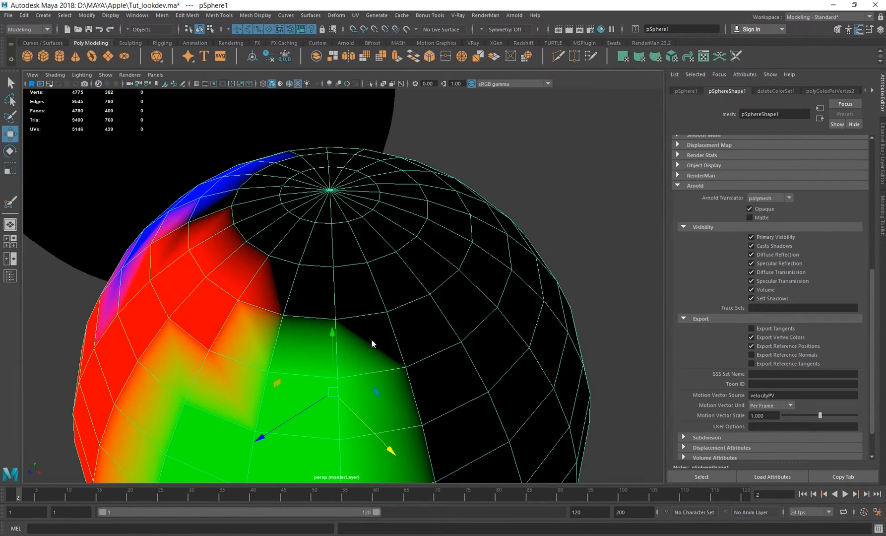
left_click_drag(418, 340, 470, 375, "alt")
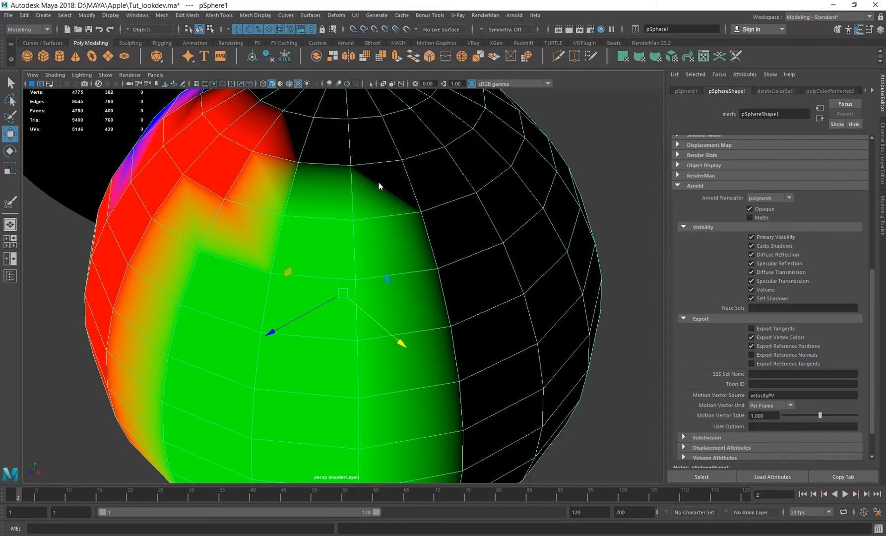
left_click_drag(378, 183, 443, 259, "alt")
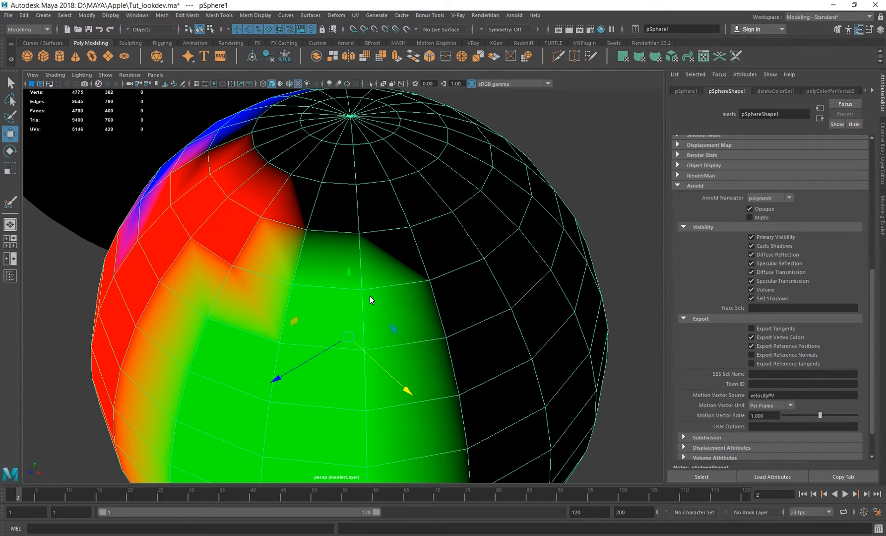
left_click_drag(370, 296, 403, 271, "alt")
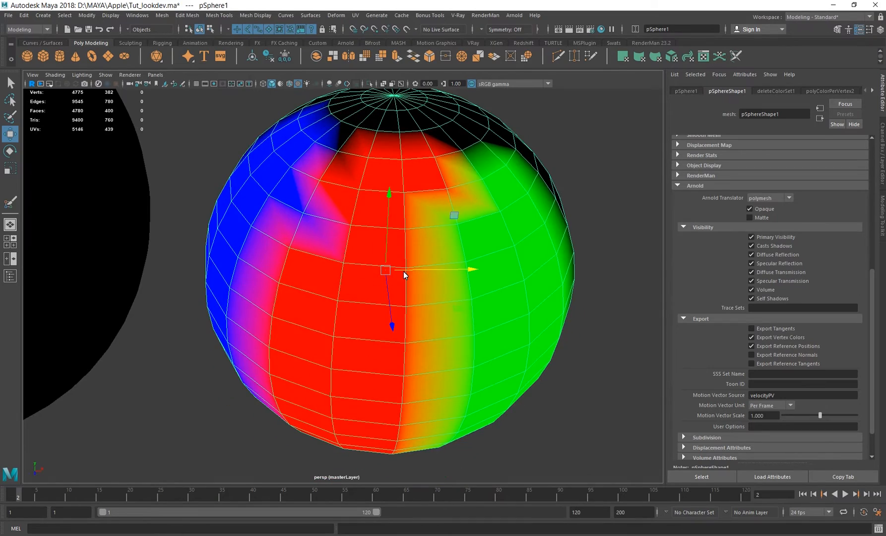
right_click_drag(403, 271, 325, 274, "alt")
middle_click_drag(348, 249, 356, 293, "alt")
left_click_drag(402, 289, 360, 304, "alt")
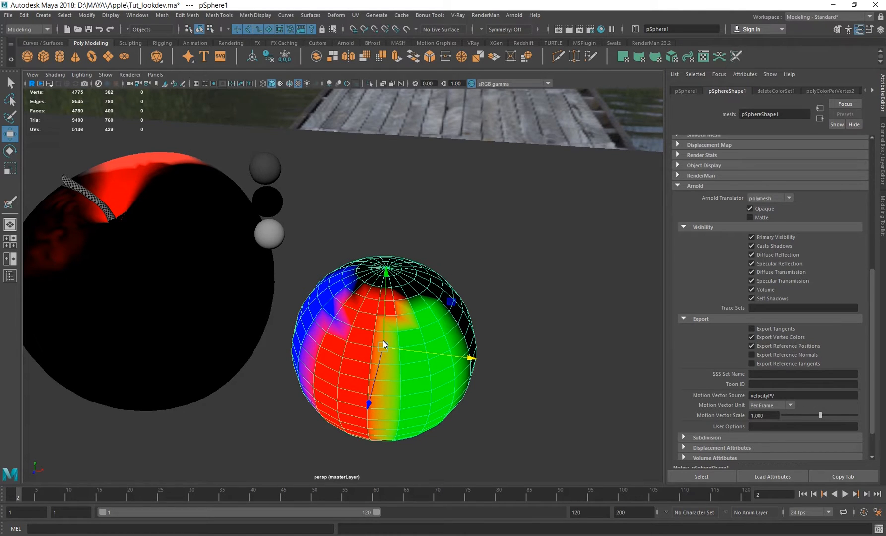
left_click_drag(361, 322, 324, 266, "alt")
Select the apple and inspect its red vertex color mask against its mesh density from all around.
left_click(325, 264)
left_click_drag(261, 327, 414, 216, "alt")
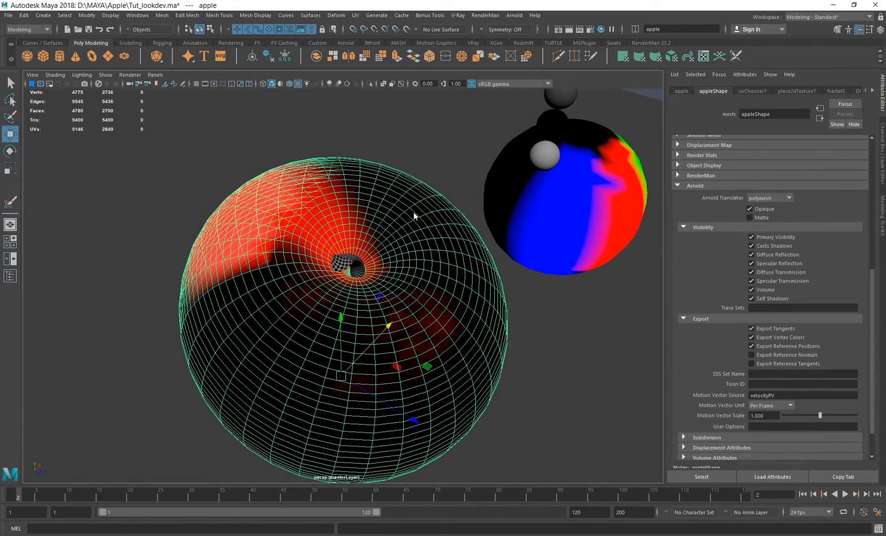
left_click_drag(392, 283, 322, 246, "alt")
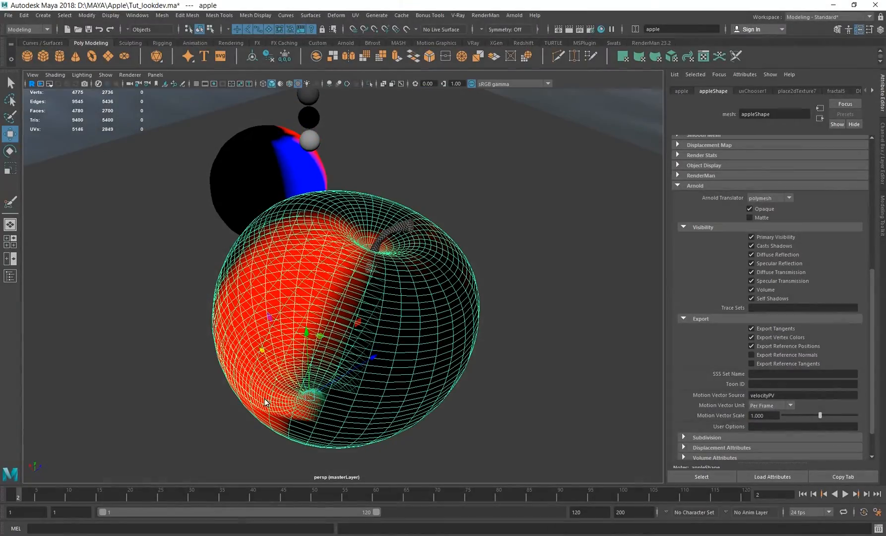
left_click_drag(325, 316, 514, 332, "alt")
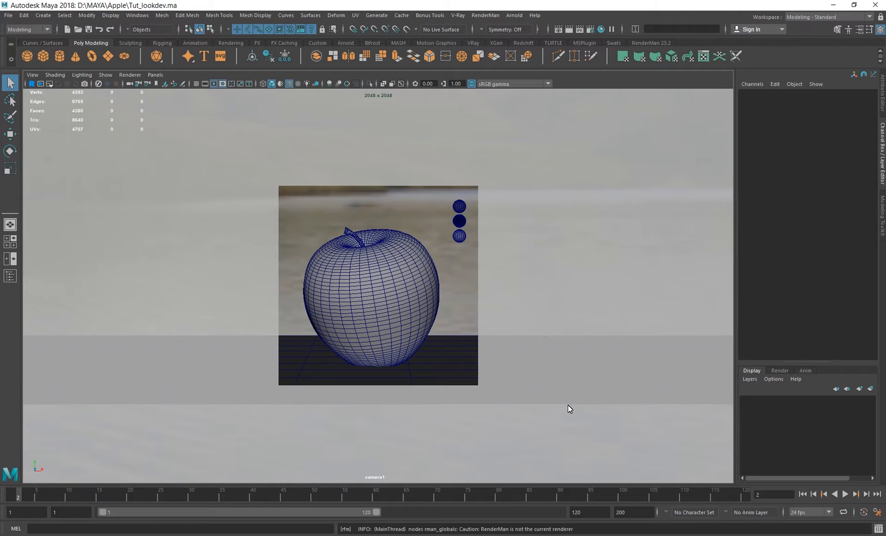
Select the apple and show its shading network in a maximized Node Editor.
left_click(429, 329)
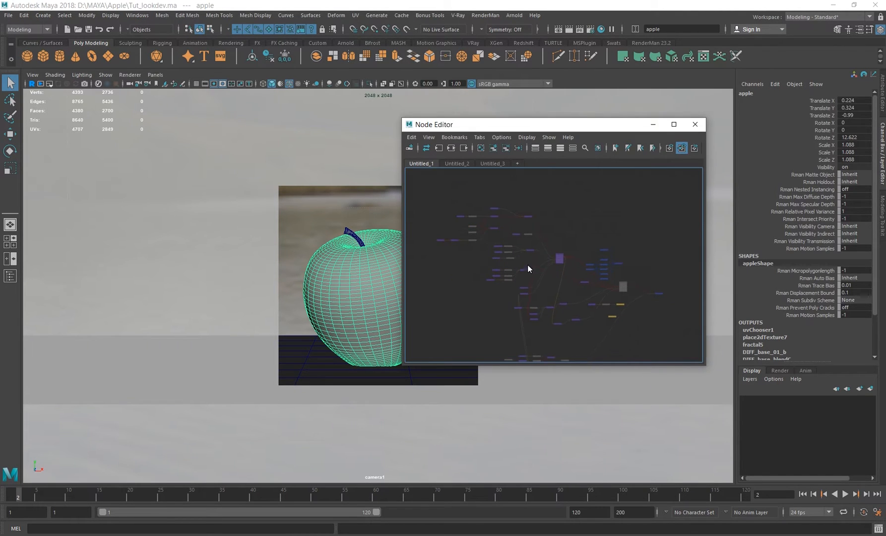
middle_click_drag(528, 265, 524, 249, "alt")
scroll(525, 248, "down", 2)
double_click(608, 127)
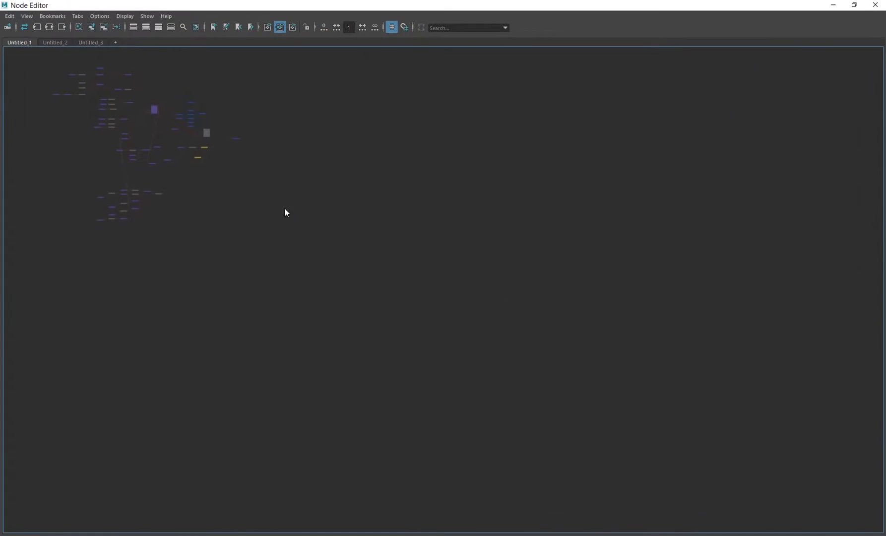
Examine the apple's shading network, from the DIFF_base blend nodes through aiLayerRgba1 to the apple_MTL shader.
middle_click_drag(37, 93, 400, 241, "alt")
scroll(537, 271, "up", 2)
scroll(538, 271, "up", 3)
middle_click_drag(537, 271, 529, 247, "alt")
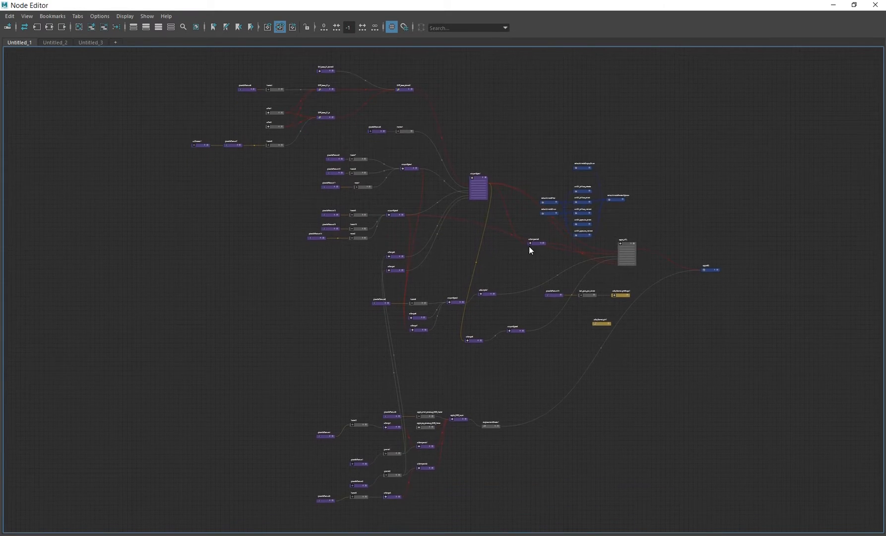
scroll(506, 285, "down", 1)
scroll(599, 231, "up", 2)
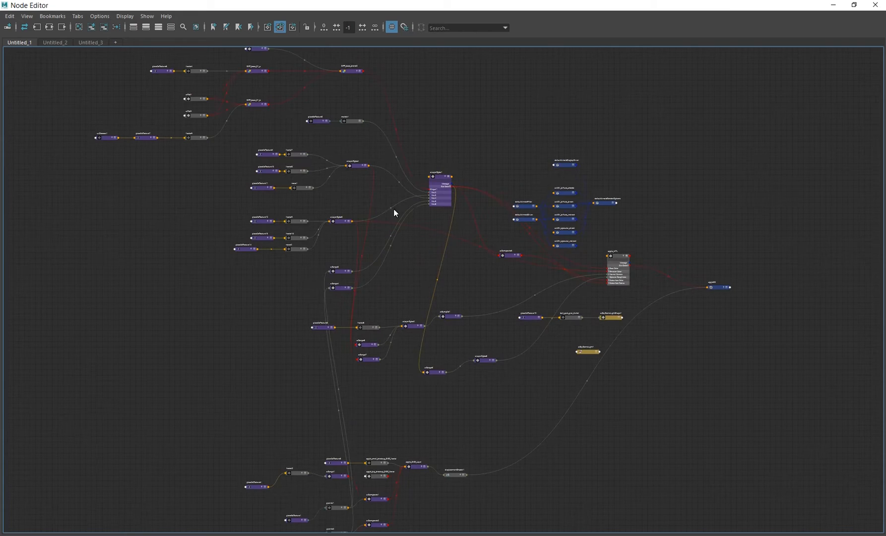
middle_click_drag(348, 183, 413, 257, "alt")
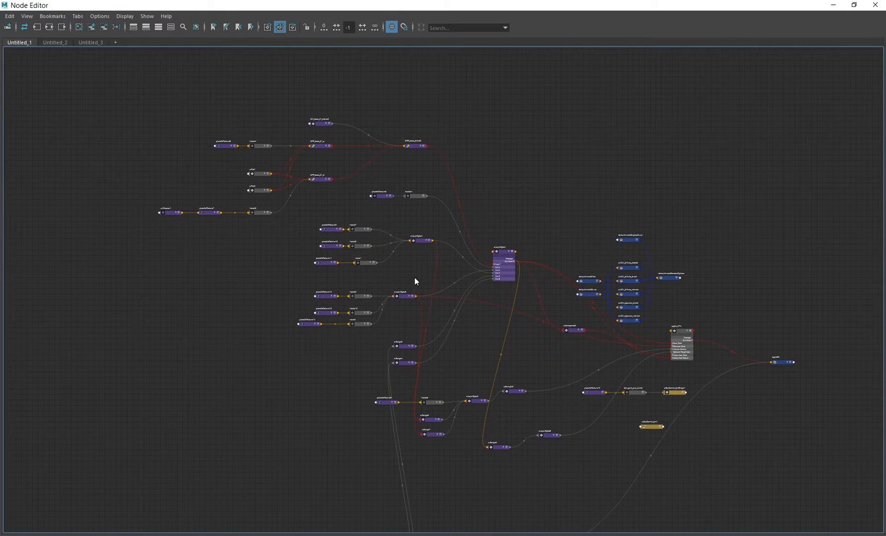
right_click_drag(454, 194, 557, 222, "alt")
middle_click_drag(371, 175, 445, 214, "alt")
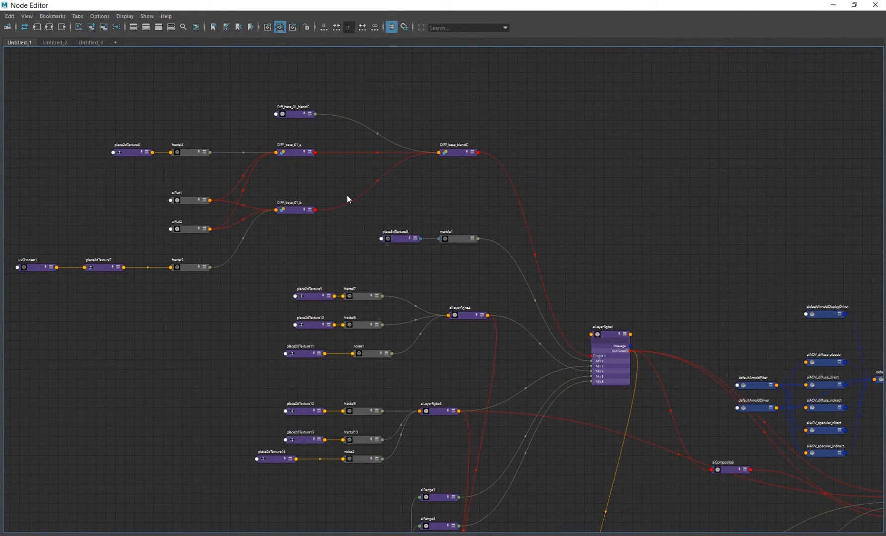
middle_click_drag(378, 188, 300, 151, "alt")
scroll(328, 179, "down", 2)
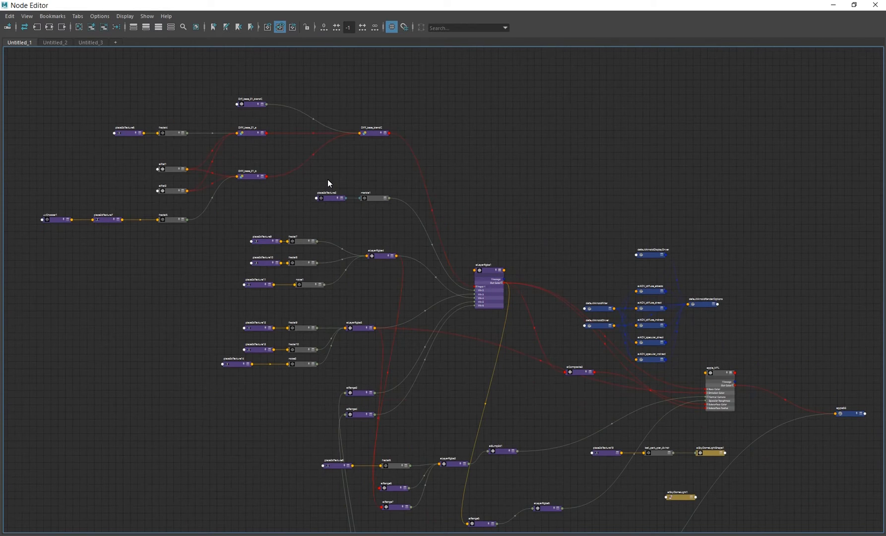
middle_click_drag(465, 188, 394, 155, "alt")
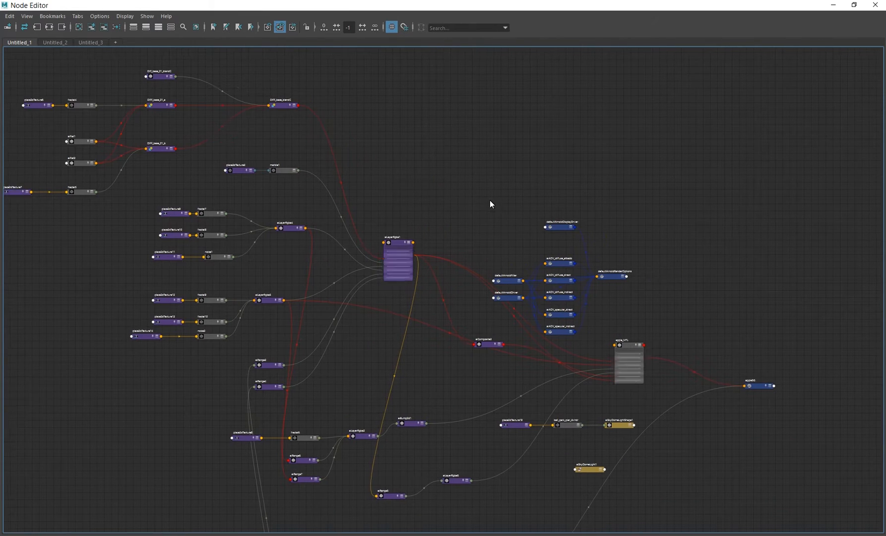
Remove the default Arnold driver, filter, render options and AOV nodes from the Node Editor graph.
left_click_drag(480, 175, 611, 331)
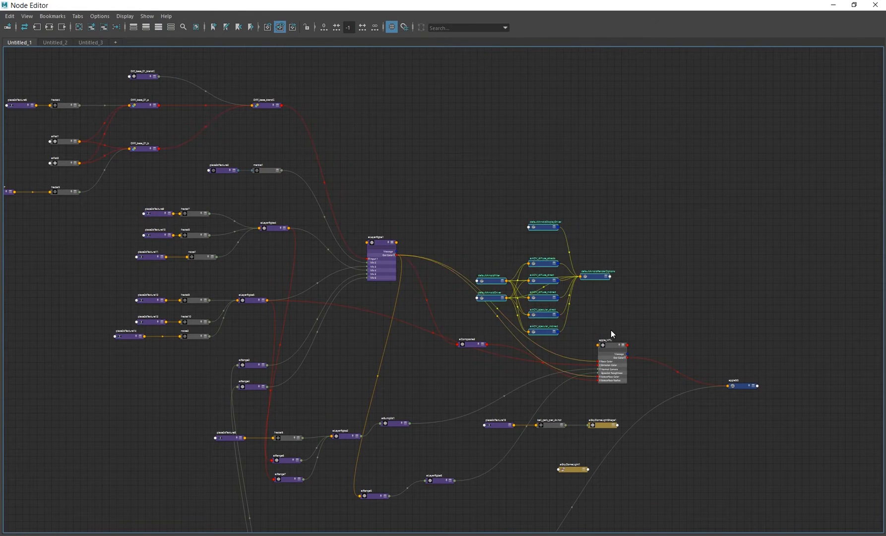
left_click(496, 232)
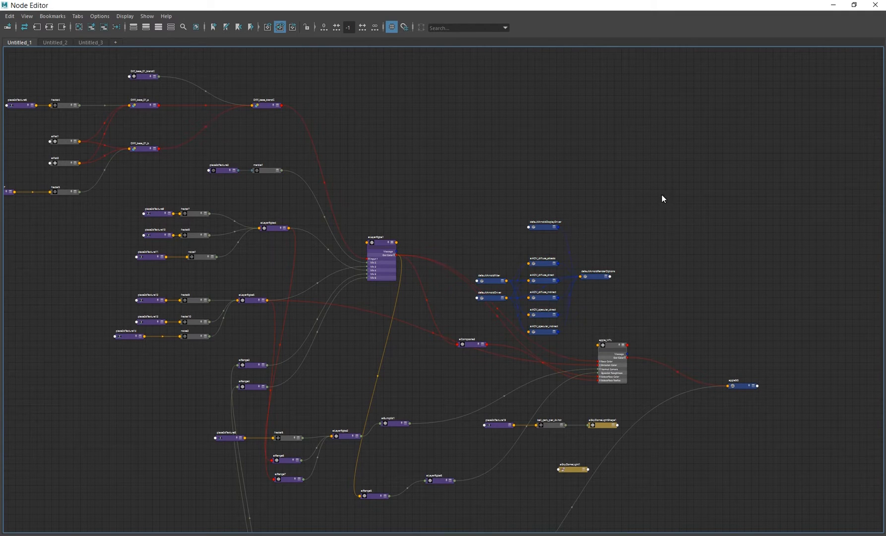
left_click_drag(665, 194, 536, 332)
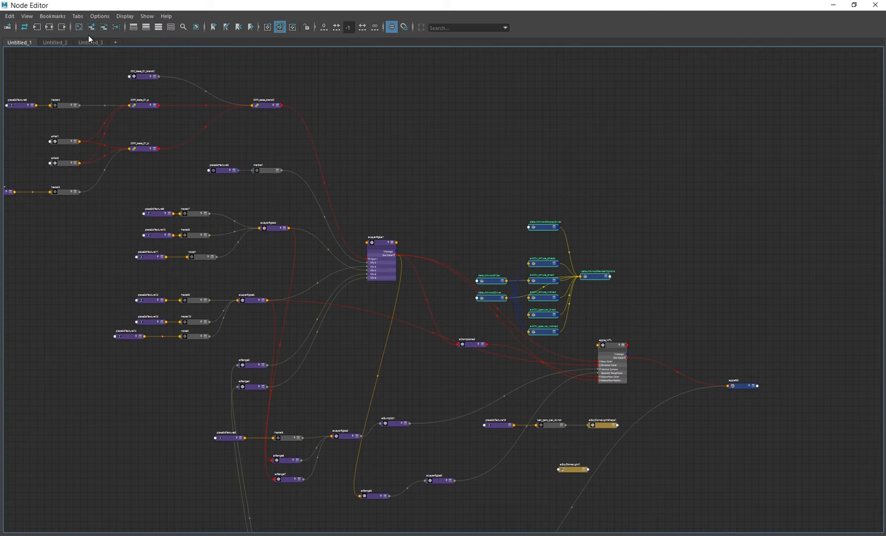
left_click(103, 27)
Restore the Node Editor to a smaller window beside the apple and review the layer connections leading into the apple shader.
middle_click_drag(457, 207, 381, 109, "alt")
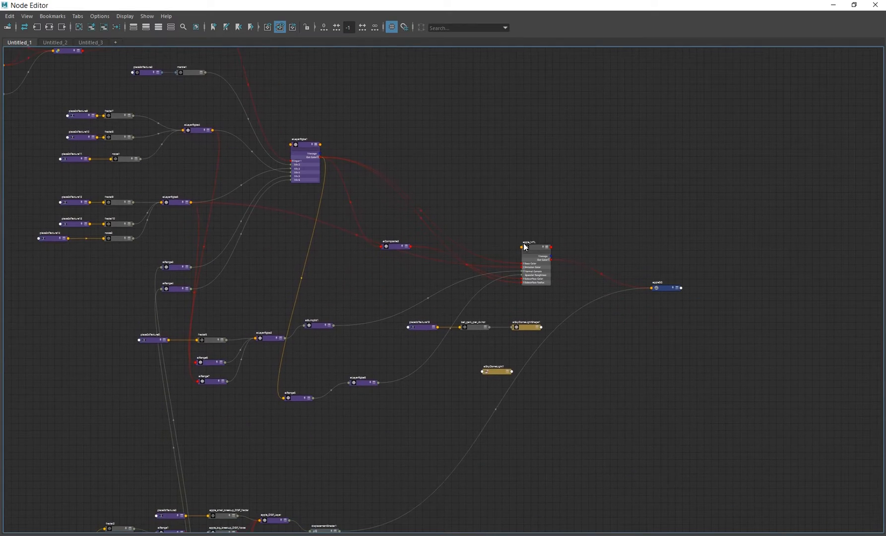
left_click_drag(652, 7, 245, 135)
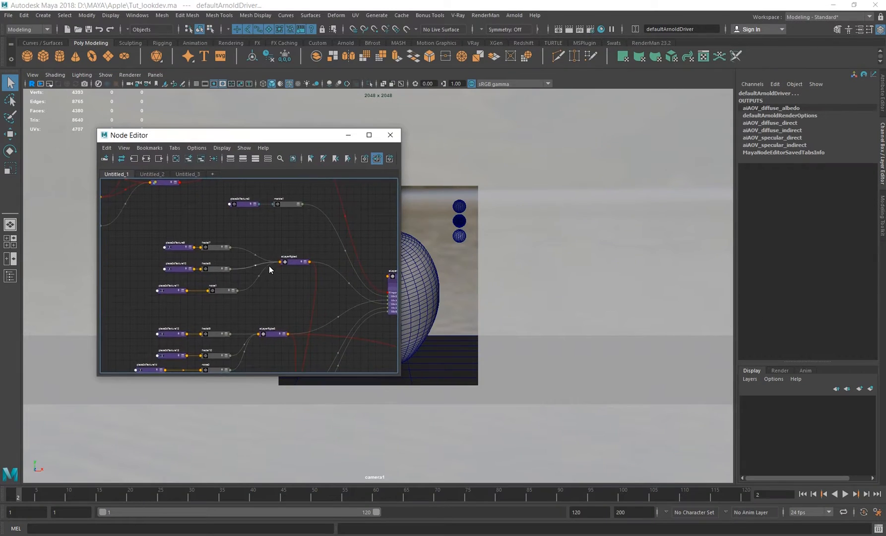
scroll(271, 266, "up", 3)
middle_click_drag(306, 254, 242, 242, "alt")
scroll(241, 242, "down", 4)
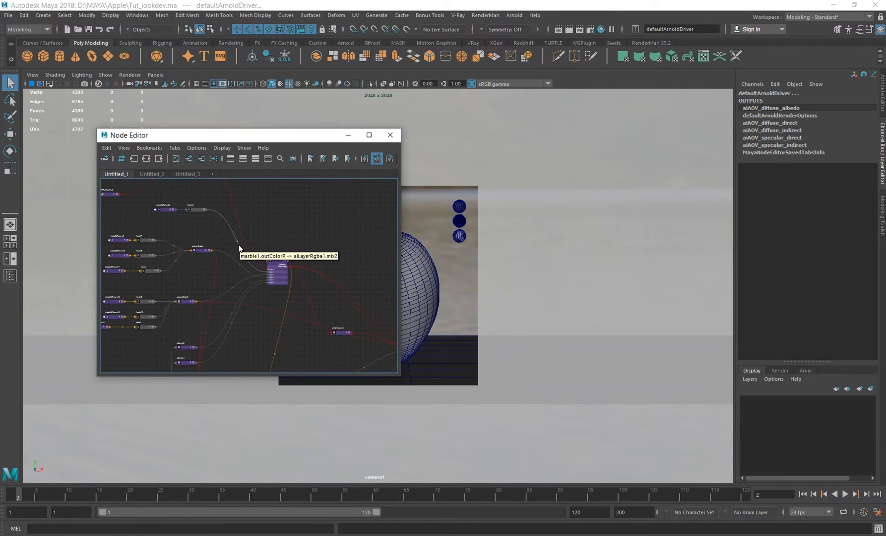
left_click_drag(272, 138, 685, 134)
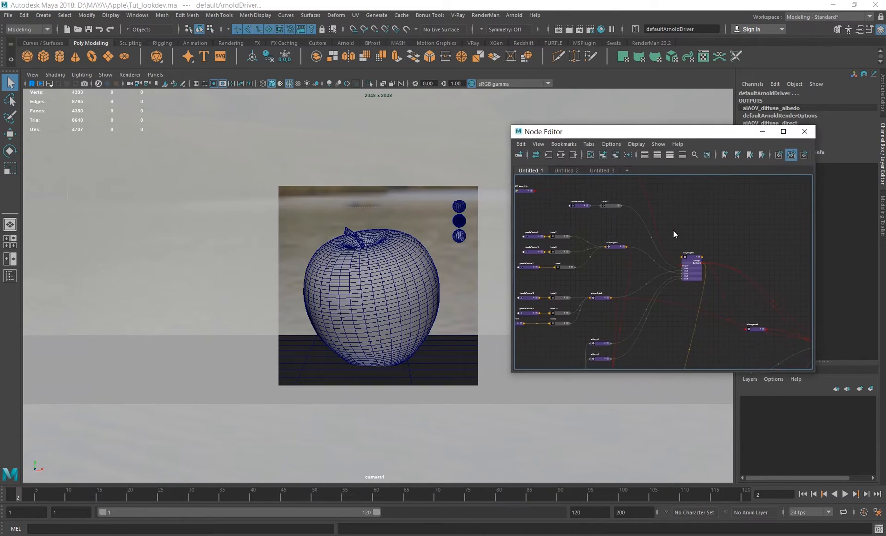
scroll(679, 281, "down", 2)
middle_click_drag(678, 281, 612, 257, "alt")
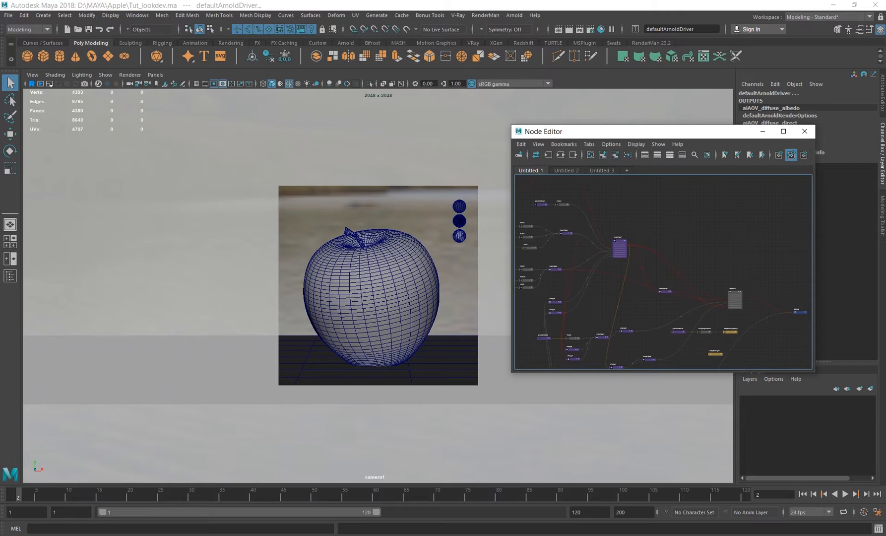
Switch to File Explorer and open the first apple reference photo from MAYA > Apple > Ref > New folder.
key("super+e")
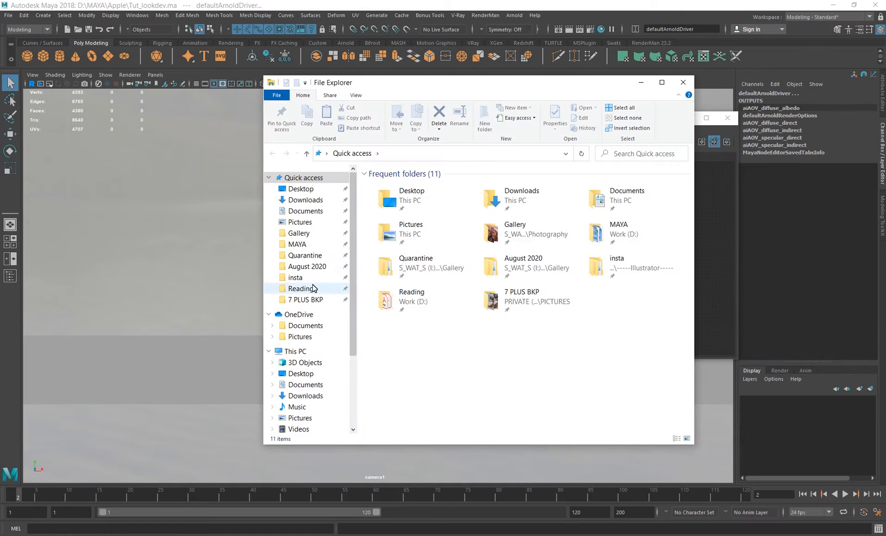
left_click(329, 246)
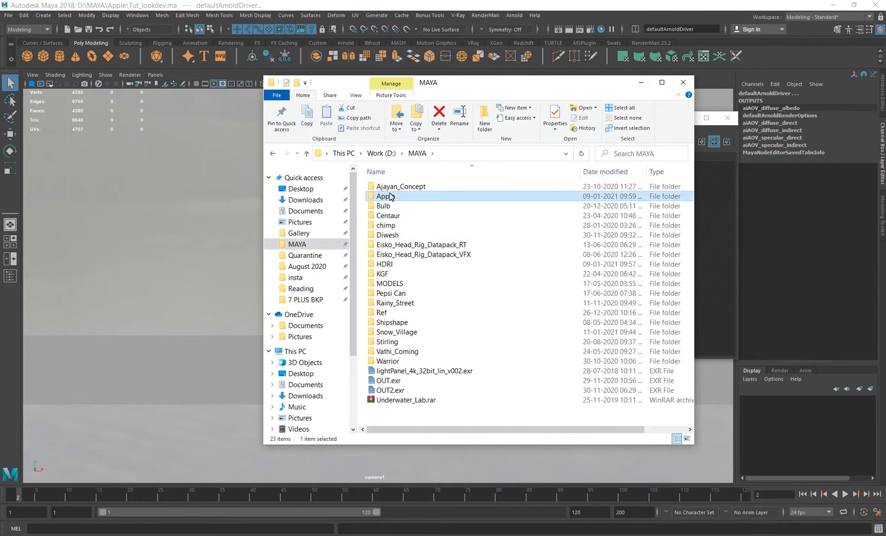
double_click(387, 196)
left_click(385, 190)
double_click(385, 189)
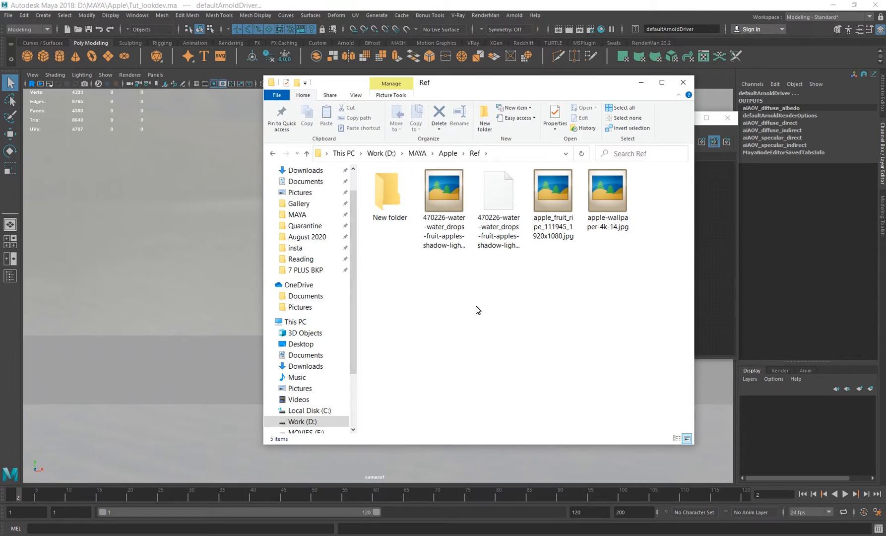
double_click(387, 199)
double_click(389, 189)
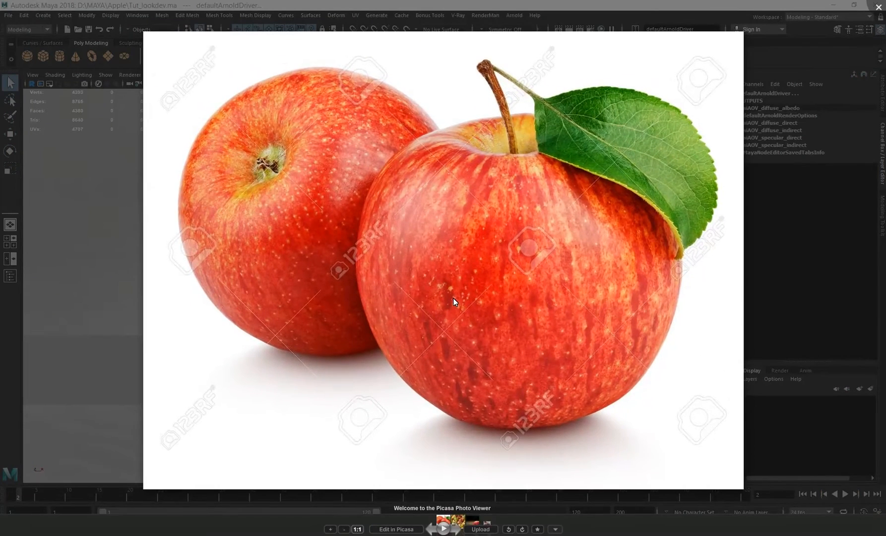
Browse through the apple reference photos and return to the one with two red apples and a leaf.
key("Right")
key("Right")
key("Right")
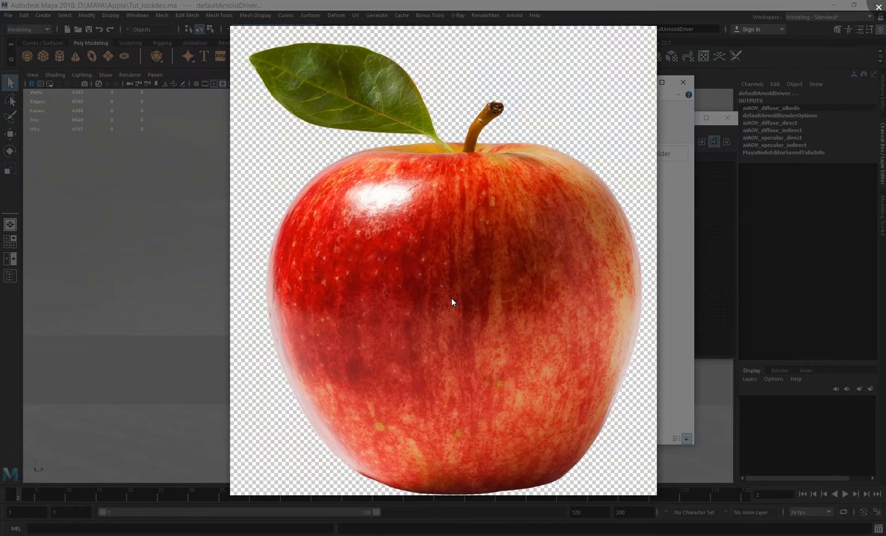
key("Left")
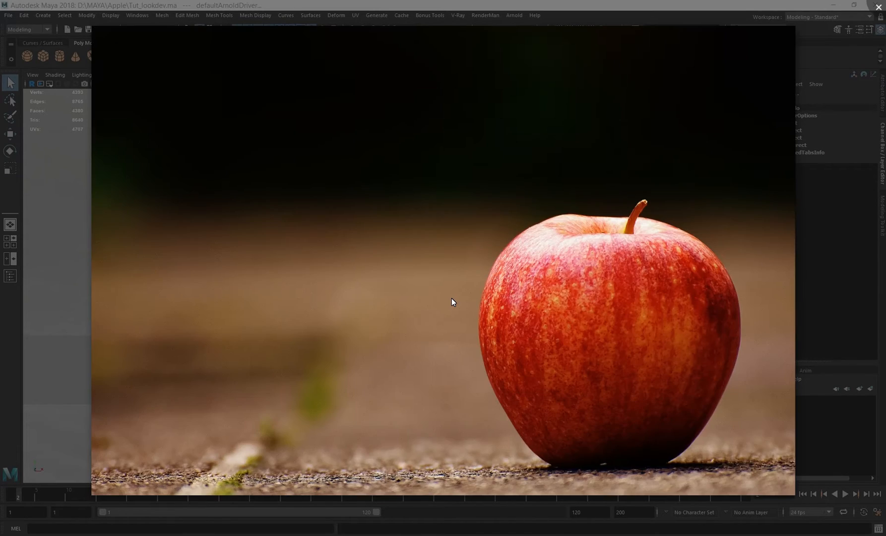
key("Left")
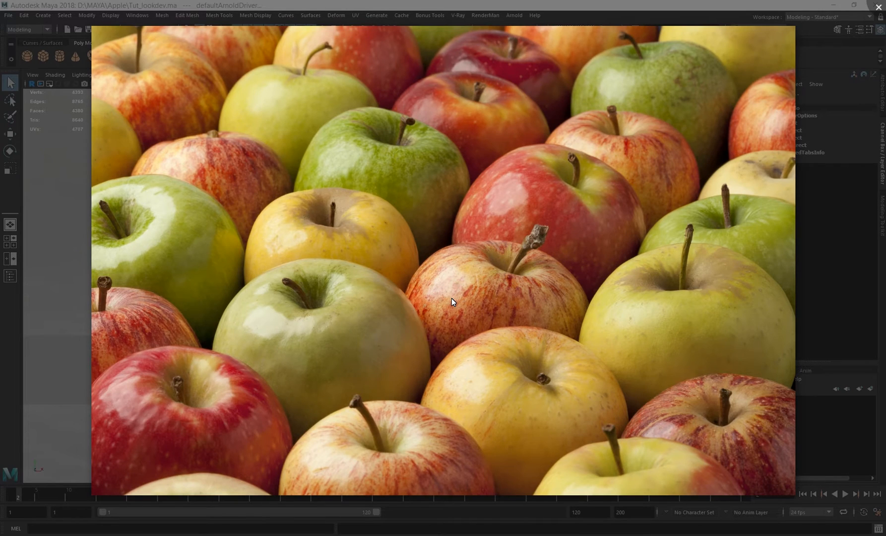
key("Left")
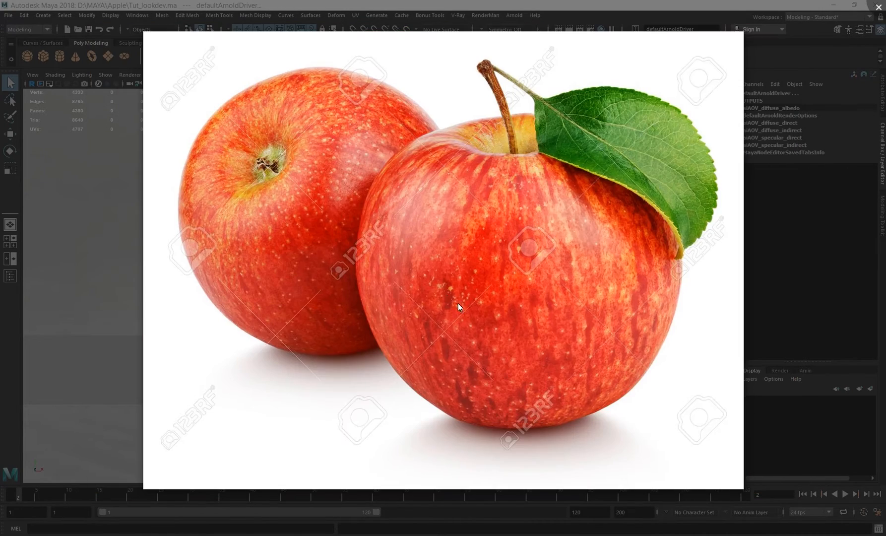
Study the skin streaks and speckles up close on the two red apples and compare them with the mixed-variety apple photo.
scroll(492, 281, "up", 3)
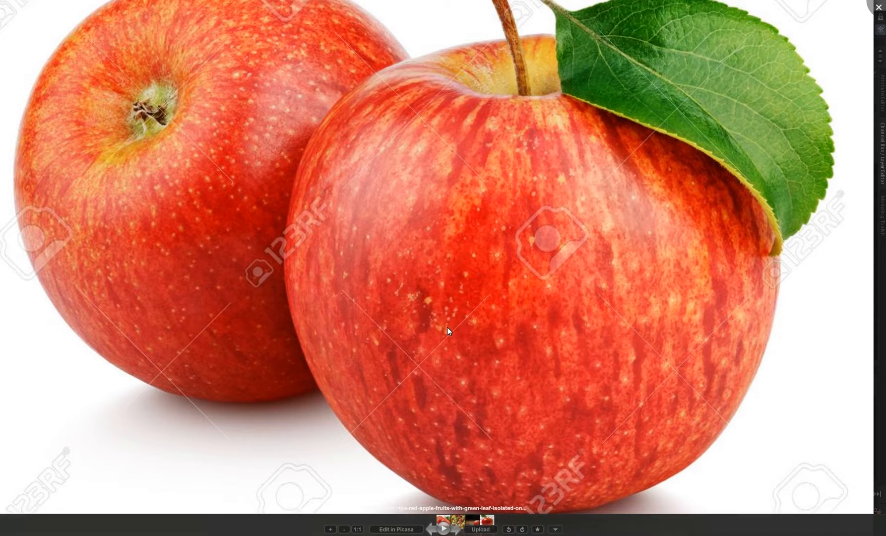
key("Left")
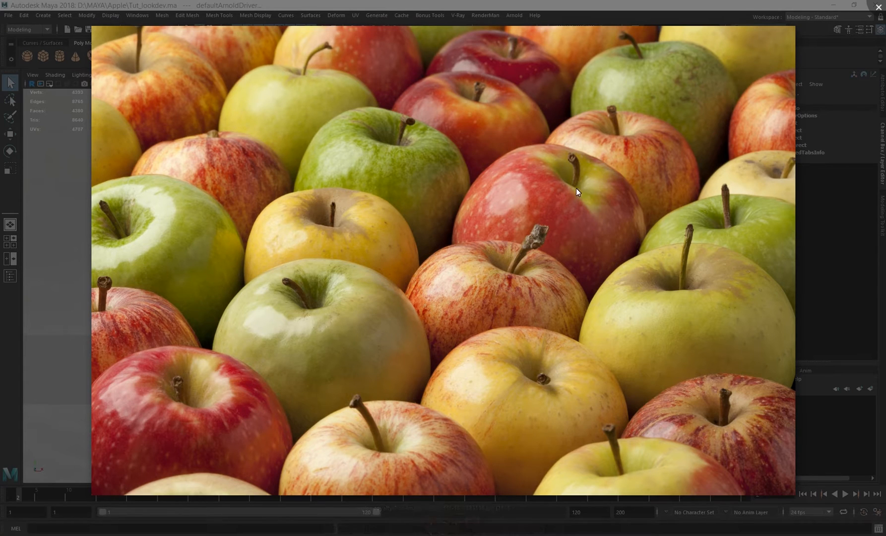
key("Right")
key("Right")
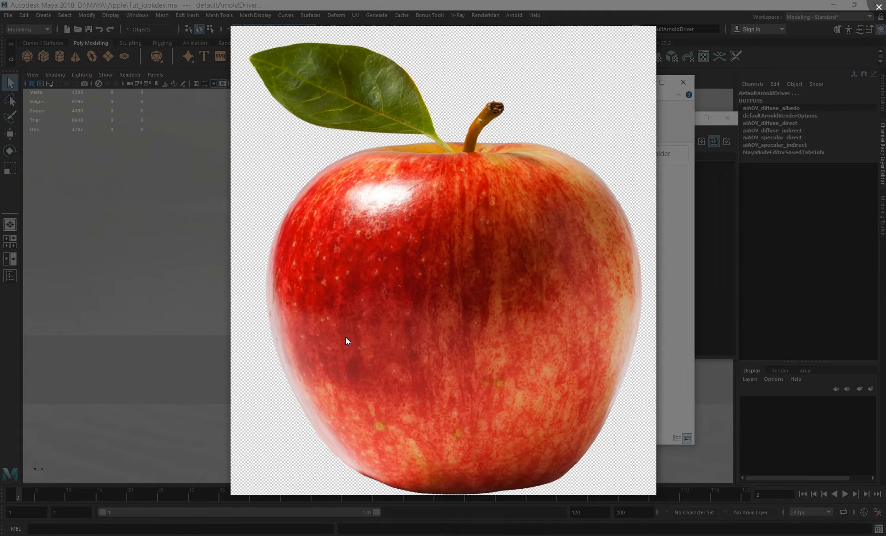
Examine the color breakup, spots and highlight up close on the single red apple with a transparent background.
scroll(392, 218, "up", 2)
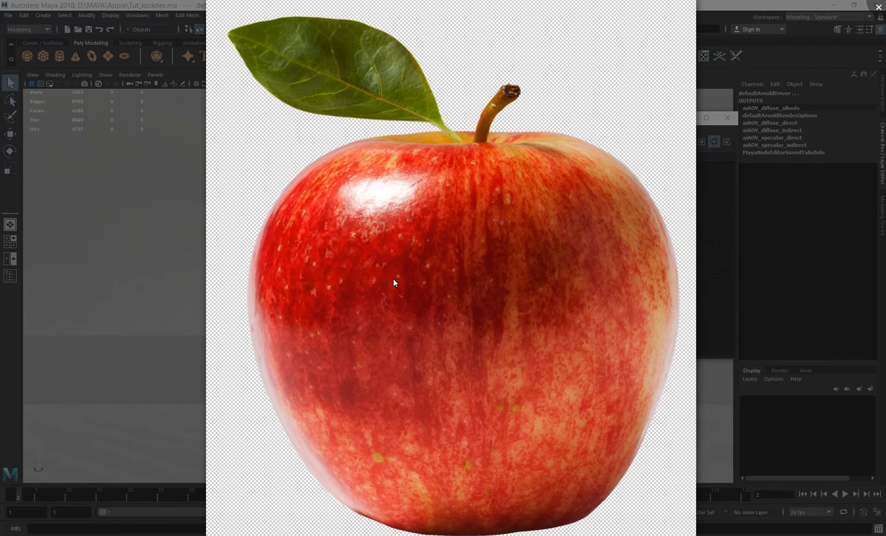
scroll(385, 248, "up", 3)
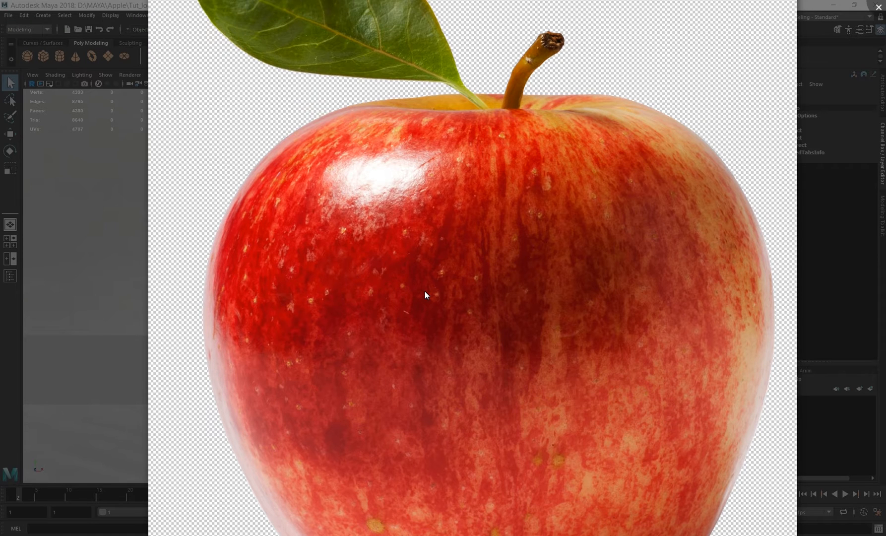
left_click_drag(474, 259, 377, 205)
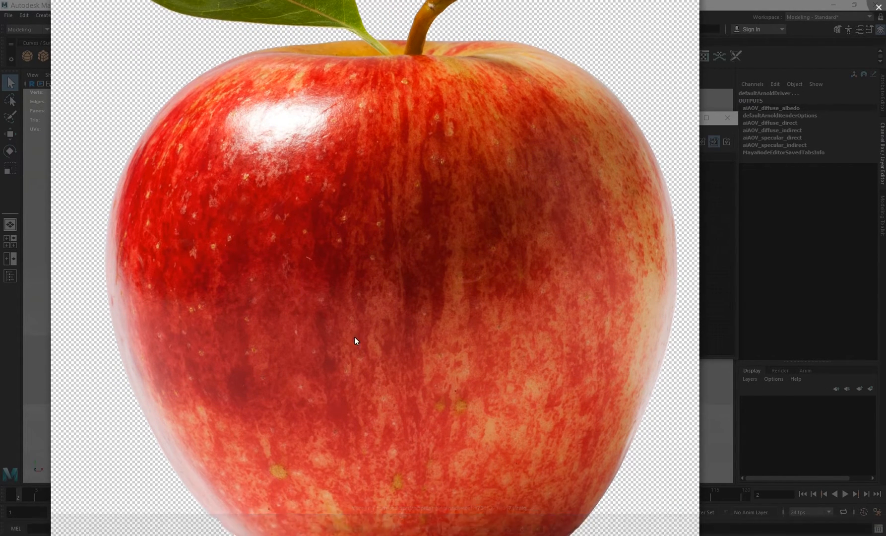
key("Right")
key("Right")
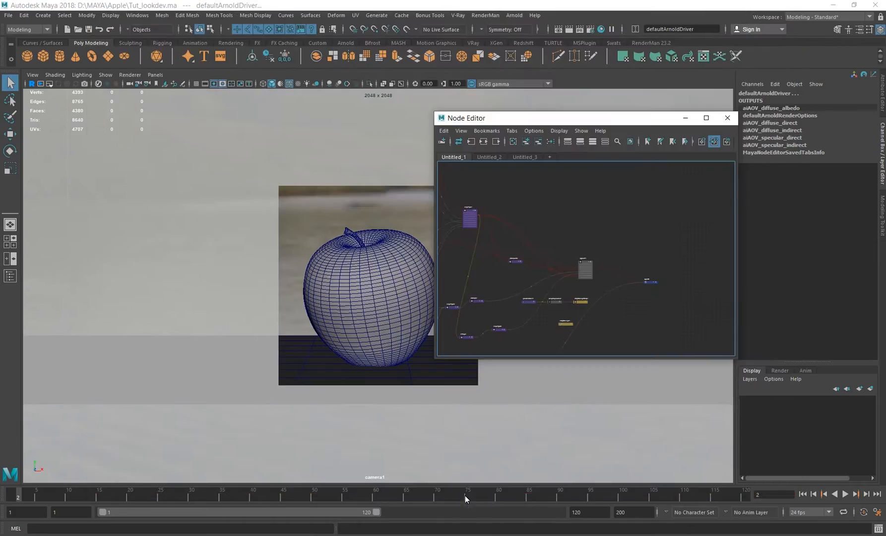
Minimize the Node Editor, select the apple and inspect it framed in the perspective view from several angles.
left_click(688, 119)
left_click(369, 272)
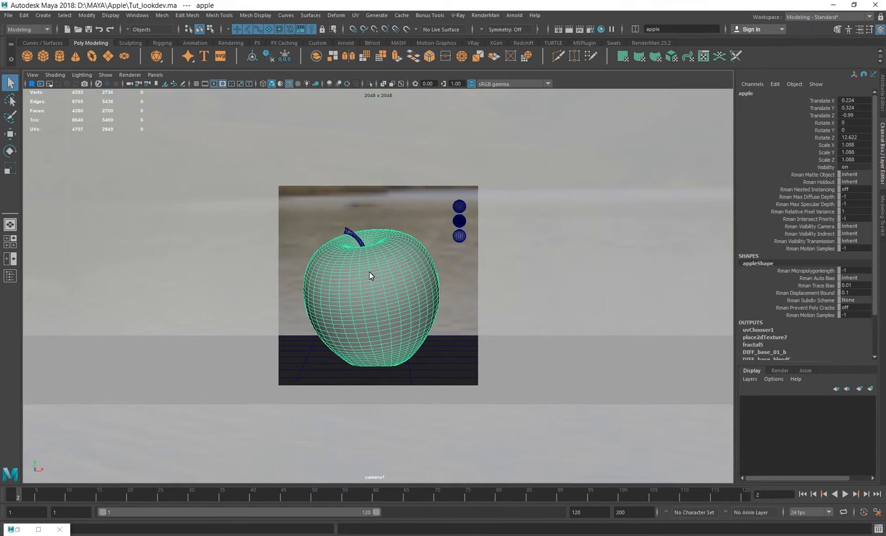
key("space")
left_click_drag(388, 259, 387, 234)
left_click_drag(505, 297, 402, 268, "alt")
key("f")
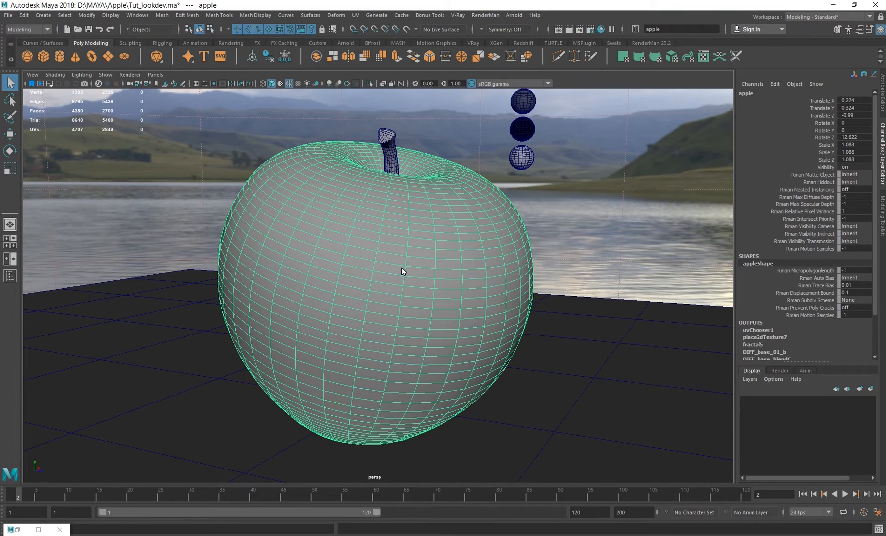
left_click_drag(435, 264, 404, 263, "alt")
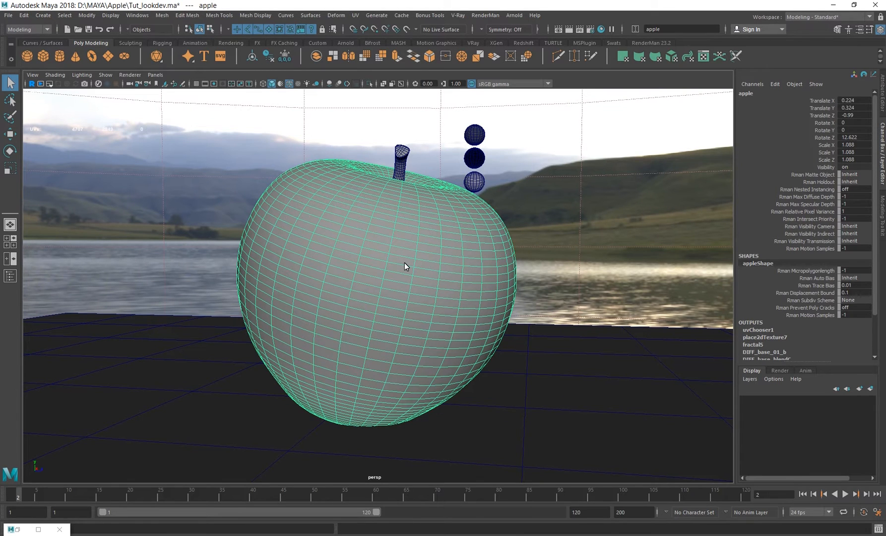
mouse_move(405, 263)
left_mouse_down("alt")
mouse_move(433, 245)
mouse_move(399, 271)
left_mouse_up("alt")
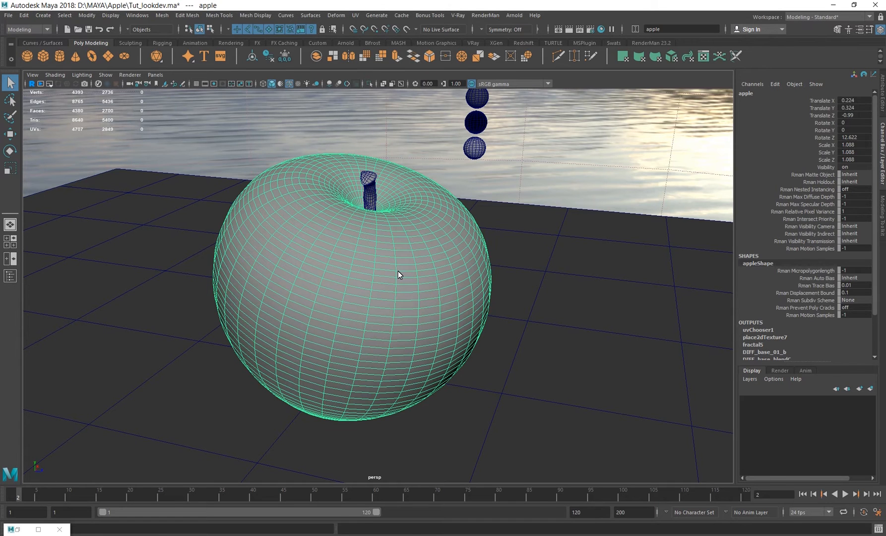
Reopen the Node Editor and remove the sky dome light nodes with their HDR file and place2dTexture from the graph.
left_click_drag(430, 250, 403, 257, "alt")
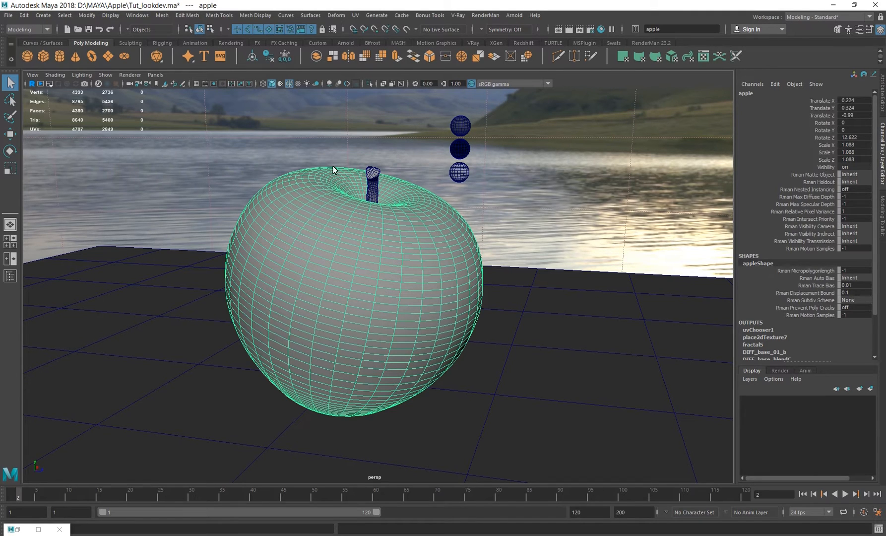
left_click(134, 16)
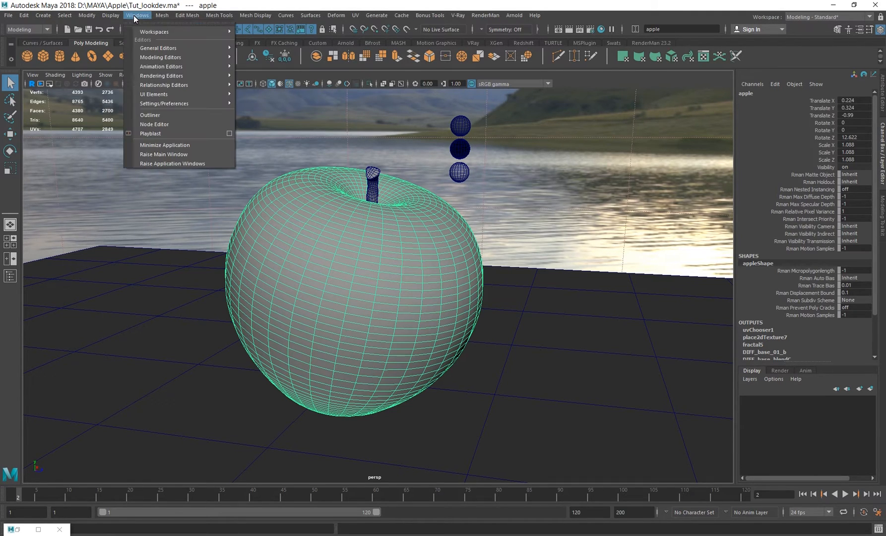
left_click(172, 124)
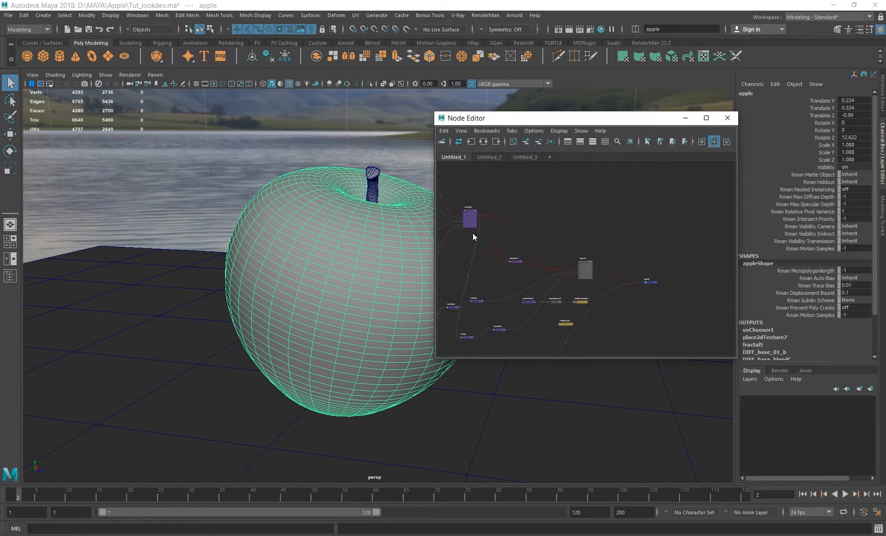
middle_click_drag(584, 317, 610, 247, "alt")
scroll(593, 227, "up", 5)
left_click(491, 224)
left_click(582, 224, "shift")
left_click(655, 224, "shift")
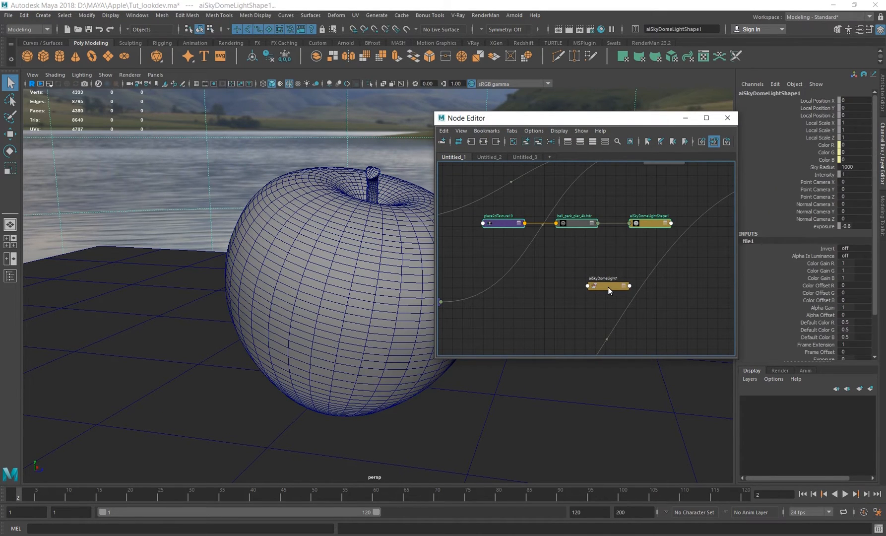
left_click(608, 287, "shift")
left_click(538, 142)
Locate the displacement network in the node graph and show the attributes of apple_DISP_Layer.
scroll(626, 272, "down", 5)
middle_click_drag(626, 272, 563, 284, "alt")
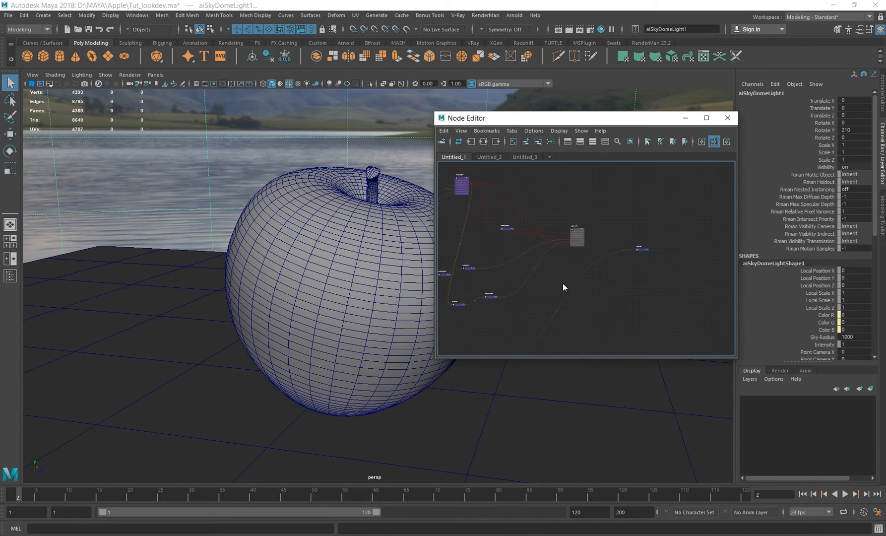
scroll(635, 268, "up", 3)
middle_click_drag(618, 286, 628, 224, "alt")
middle_click_drag(570, 298, 696, 260, "alt")
middle_click_drag(592, 280, 544, 267, "alt")
scroll(595, 230, "up", 2)
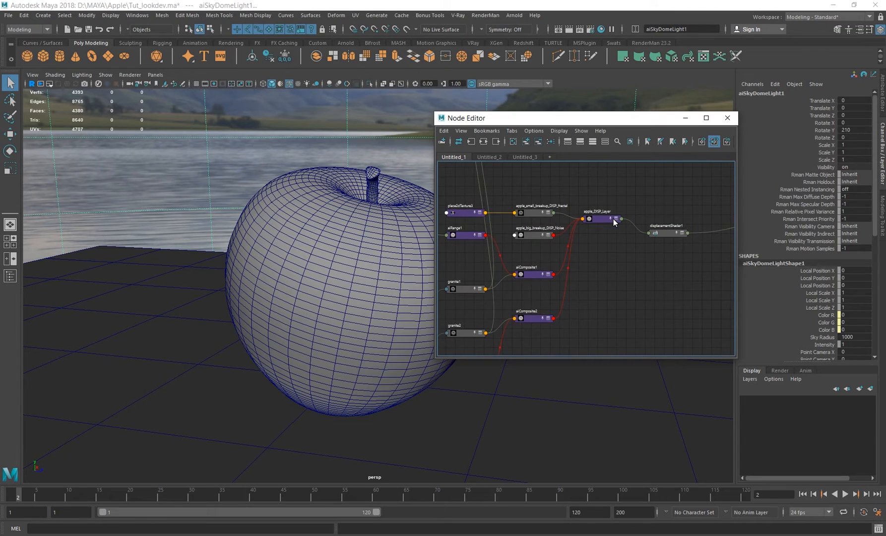
left_click(616, 220)
scroll(592, 226, "up", 4)
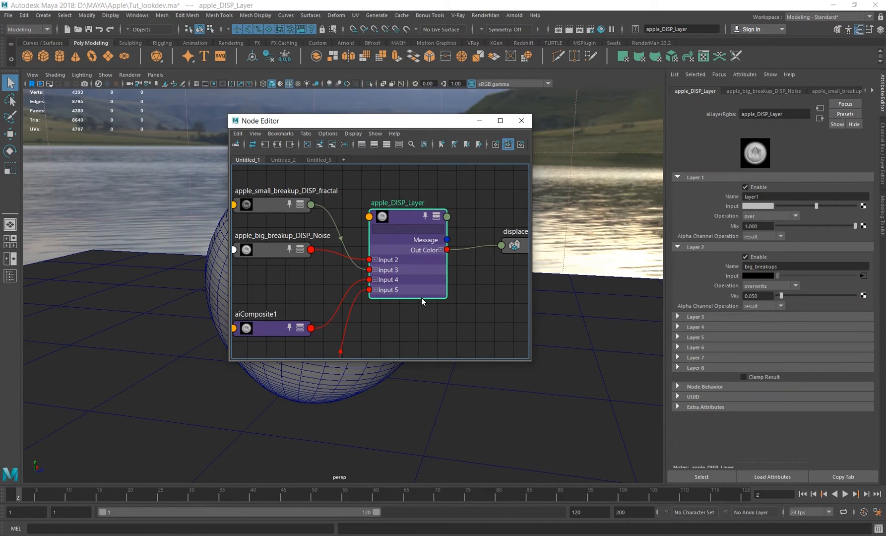
Trace the breakup and composite inputs through apple_DISP_Layer to displacementShader1 and expand that shader's Arnold attributes.
middle_click_drag(346, 272, 446, 266, "alt")
scroll(446, 266, "down", 4)
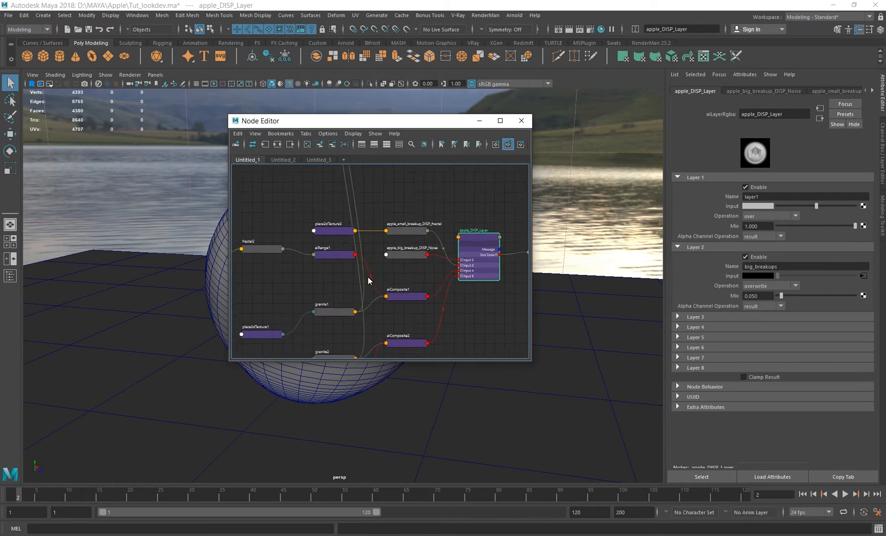
scroll(423, 265, "up", 3)
middle_click_drag(473, 306, 433, 306, "alt")
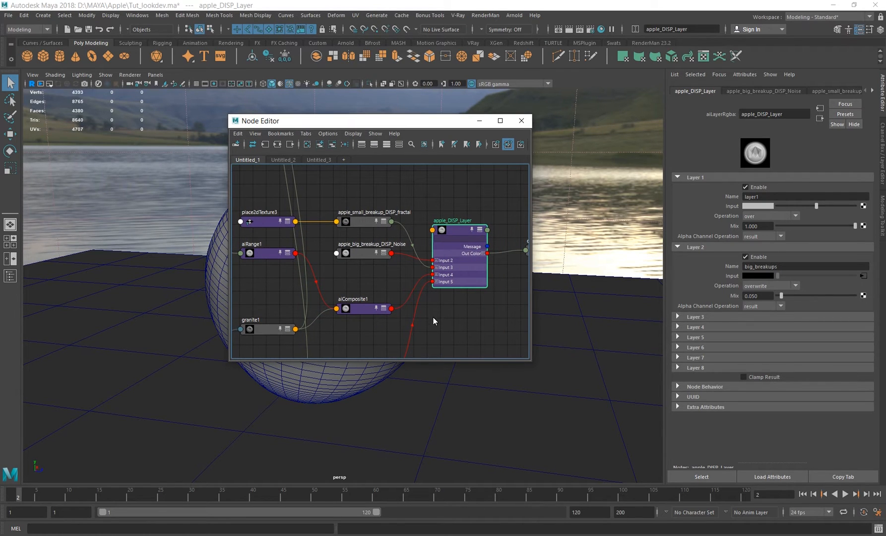
middle_click_drag(444, 314, 373, 308, "alt")
left_click(440, 251)
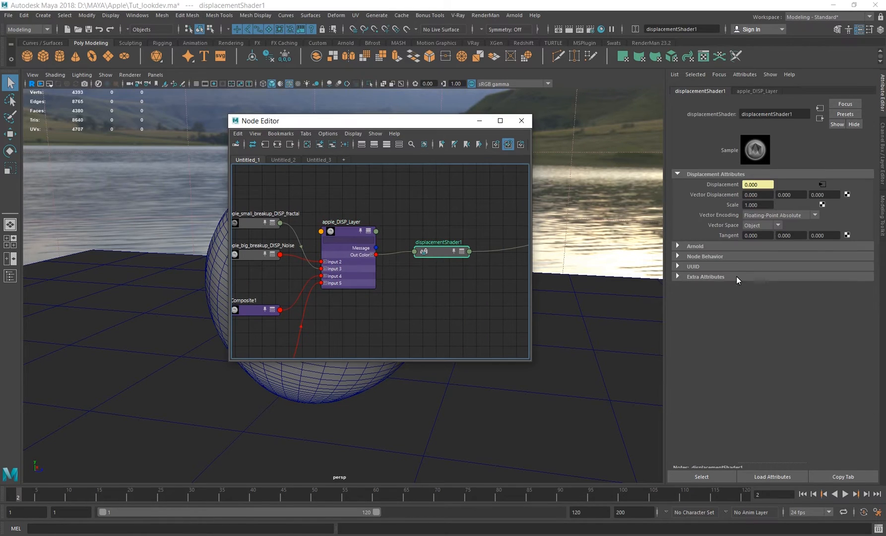
left_click(694, 246)
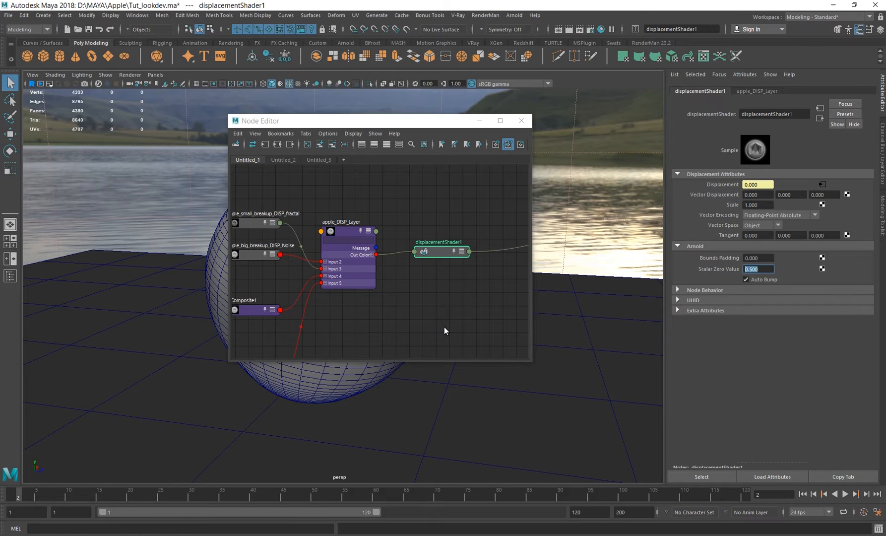
Compare the Layer 1 input of apple_DISP_Layer with the scale and scalar zero settings of displacementShader1.
left_click(355, 272)
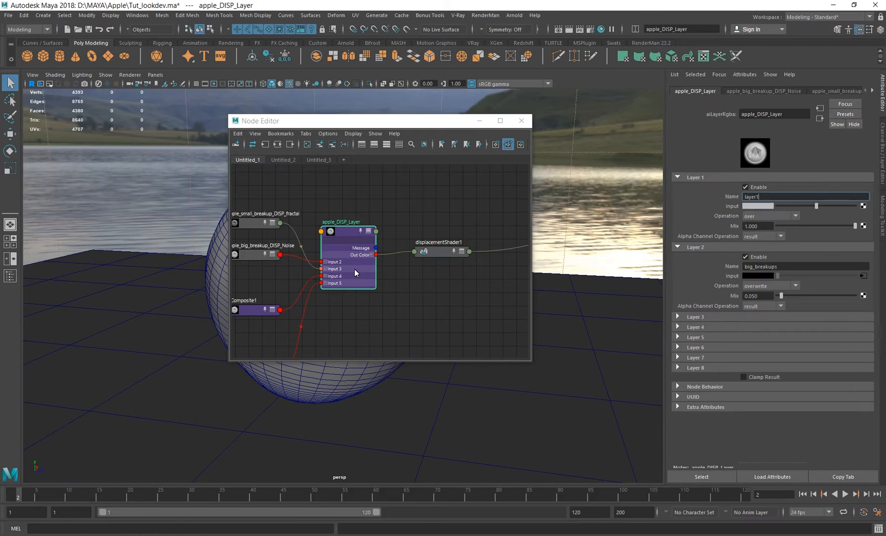
left_click(768, 208)
left_click(439, 253)
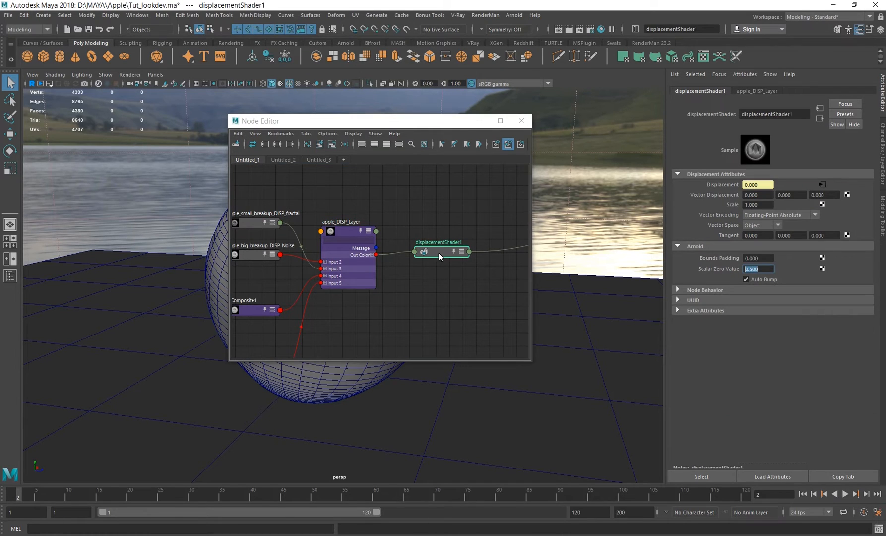
left_click(761, 204)
Expand Layers 3, 4 and 5 of apple_DISP_Layer and review the mix amounts of the breakup and dot layers.
scroll(451, 313, "up", 1)
middle_click_drag(386, 320, 466, 307, "alt")
left_click(466, 278)
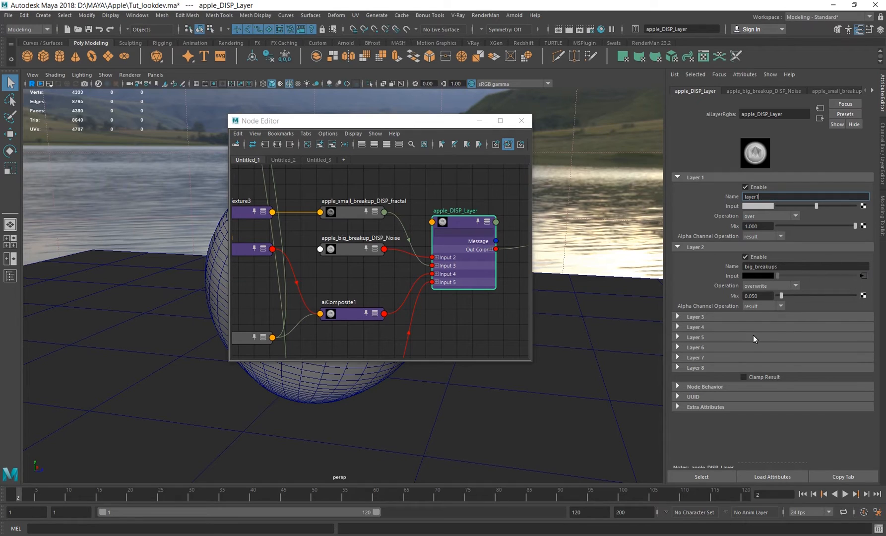
left_click_drag(769, 297, 730, 310)
left_click(700, 317)
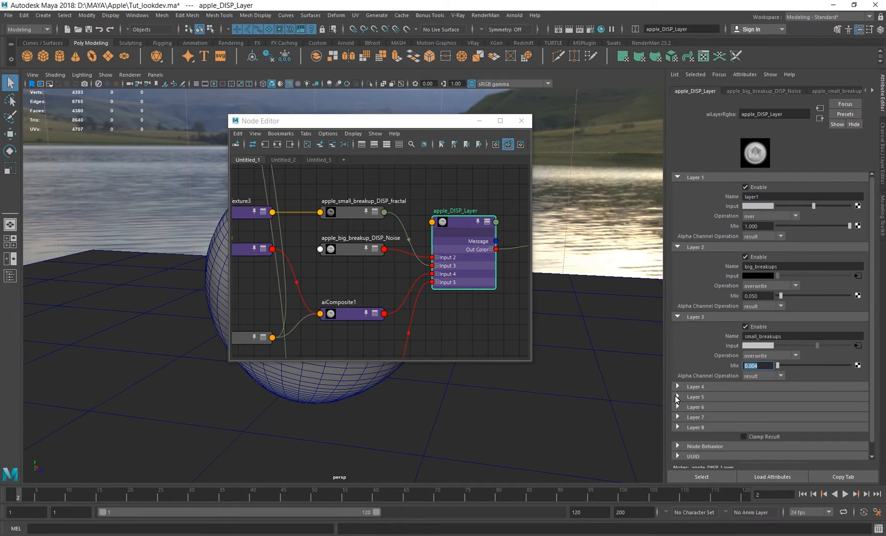
left_click(699, 387)
scroll(707, 364, "down", 1)
left_click_drag(761, 406, 674, 408)
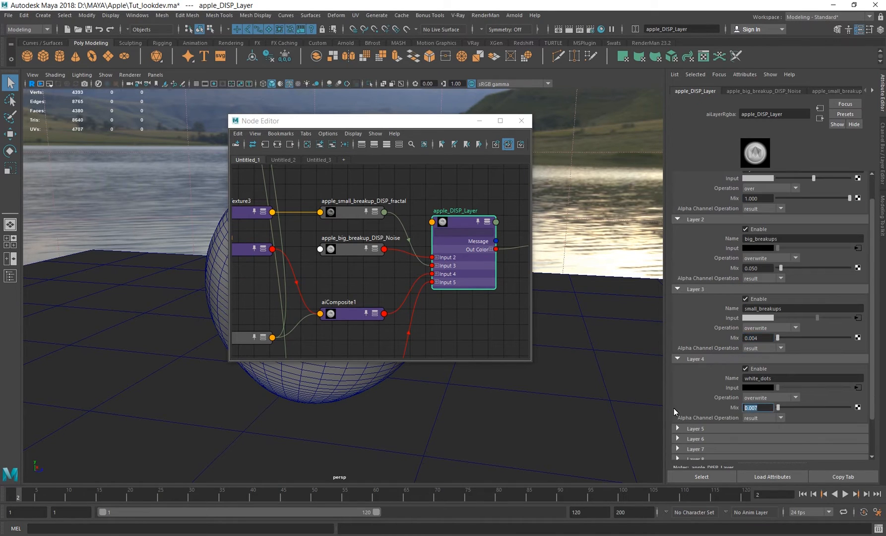
left_click(694, 429)
left_click(691, 358)
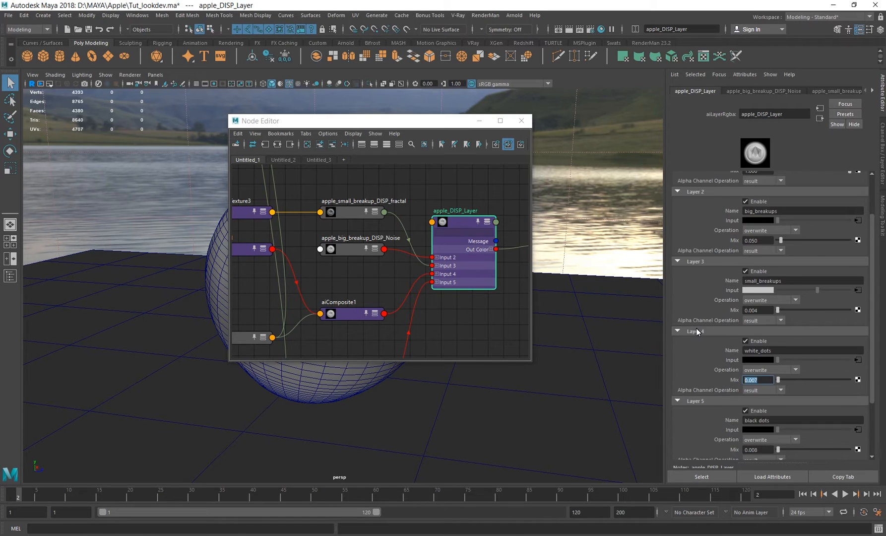
Disable Layers 2 to 5 of apple_DISP_Layer: big_breakups, small_breakups, white_dots and black_dots.
left_click(697, 328)
left_click(746, 229)
left_click(756, 298)
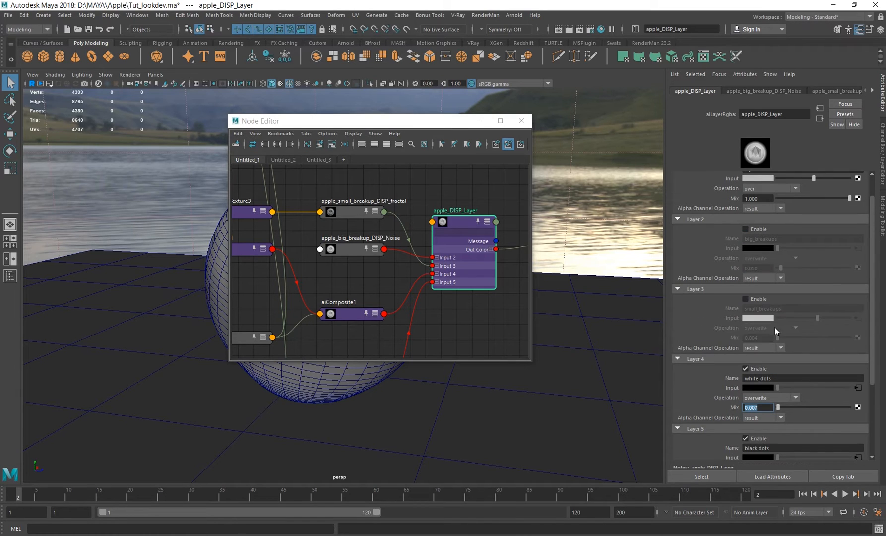
left_click(764, 370)
scroll(766, 369, "down", 2)
left_click(761, 384)
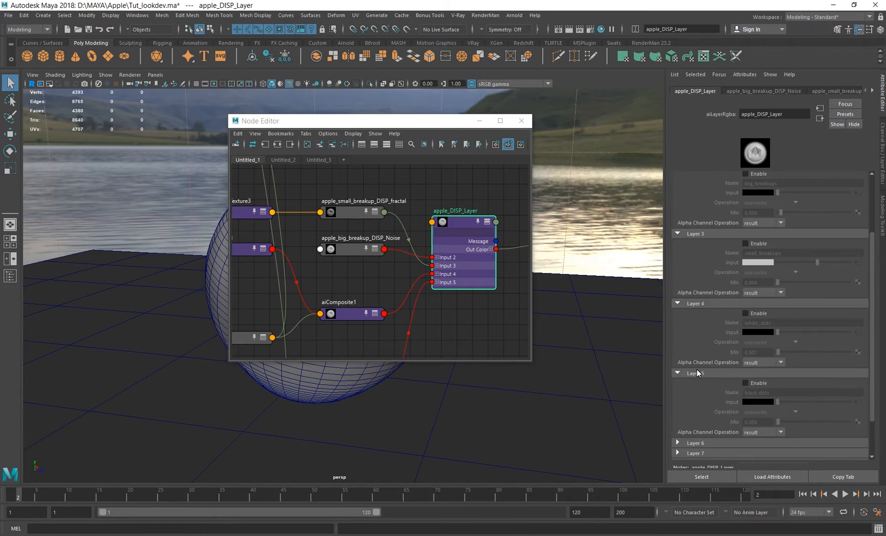
scroll(760, 384, "down", 2)
Select the apple mesh in the viewport and assign the apple_MTL material to it from the node graph.
left_click_drag(423, 122, 534, 117)
left_click(281, 239)
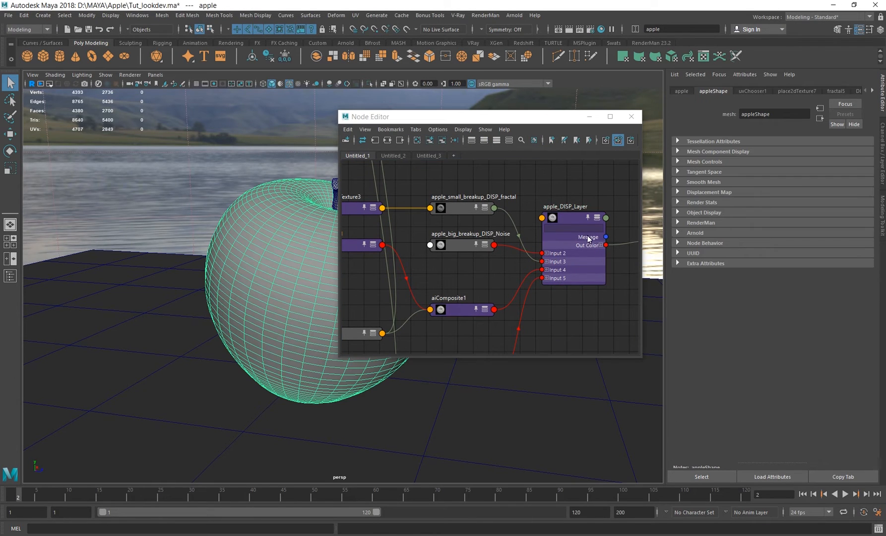
right_click(552, 220)
scroll(541, 215, "down", 5)
middle_click_drag(544, 221, 475, 317, "alt")
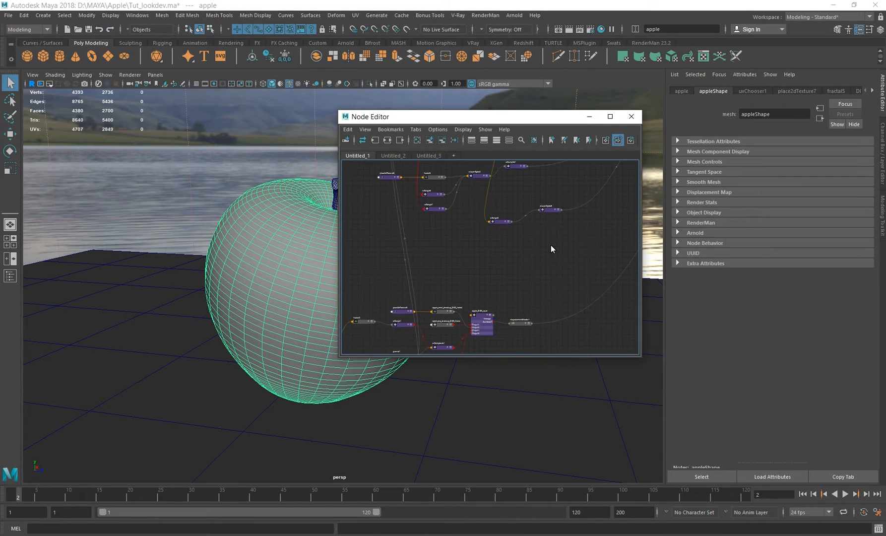
middle_click_drag(581, 216, 433, 323, "alt")
scroll(486, 261, "down", 2)
scroll(511, 237, "up", 5)
right_click_drag(537, 278, 532, 259)
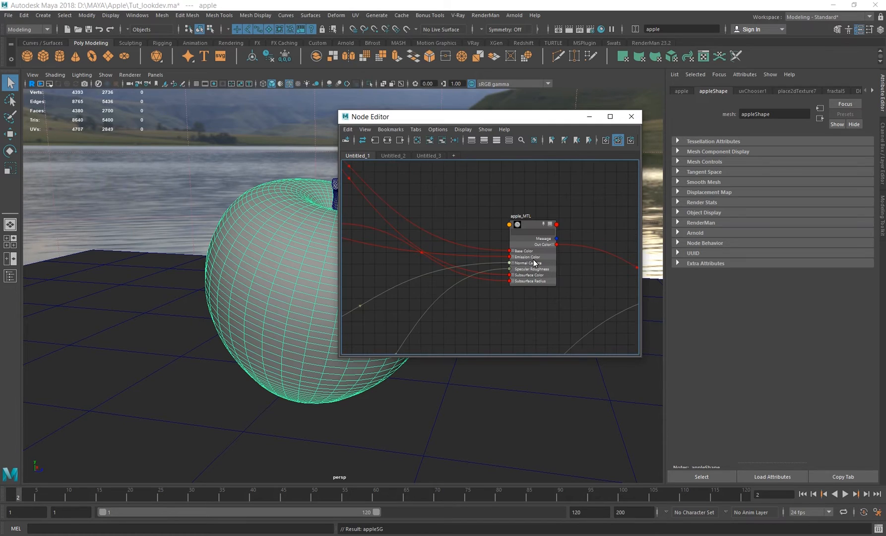
Start an Arnold render in the RenderView and set its camera to cameraShape1.
left_click(514, 15)
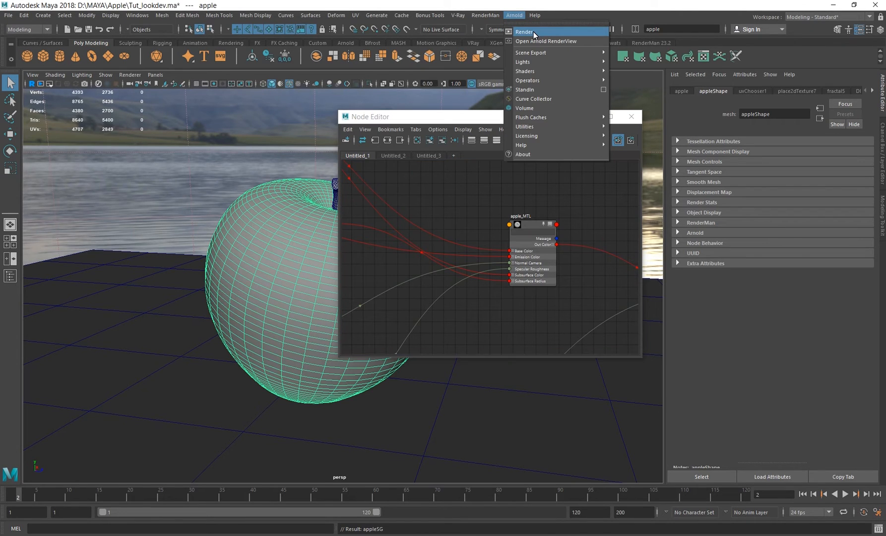
left_click(533, 31)
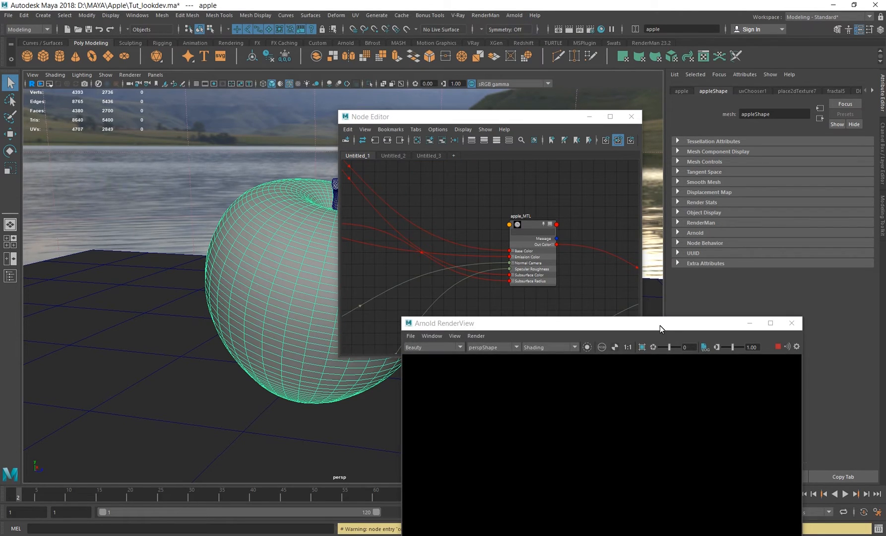
left_click_drag(660, 325, 325, 104)
left_click(159, 125)
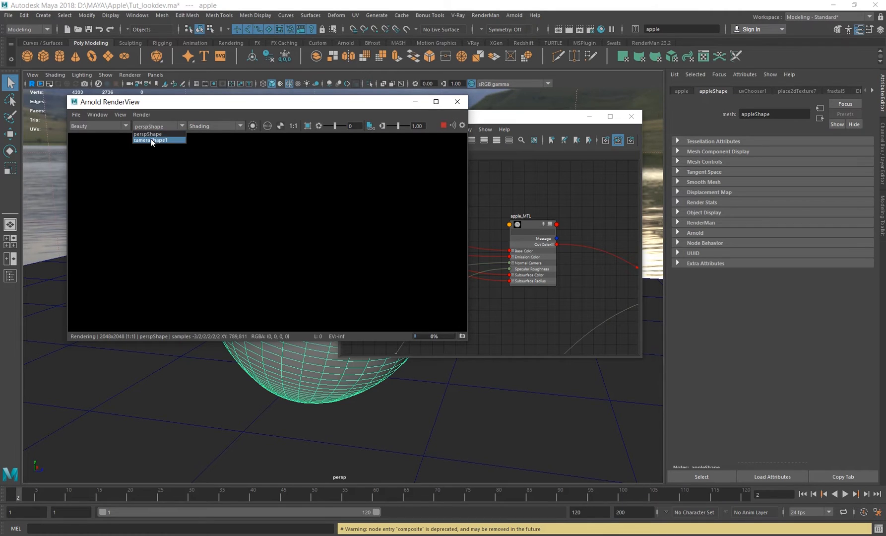
left_click(152, 140)
Switch the render's debug shading to Basic and enlarge the RenderView so the whole apple fits.
left_click(216, 125)
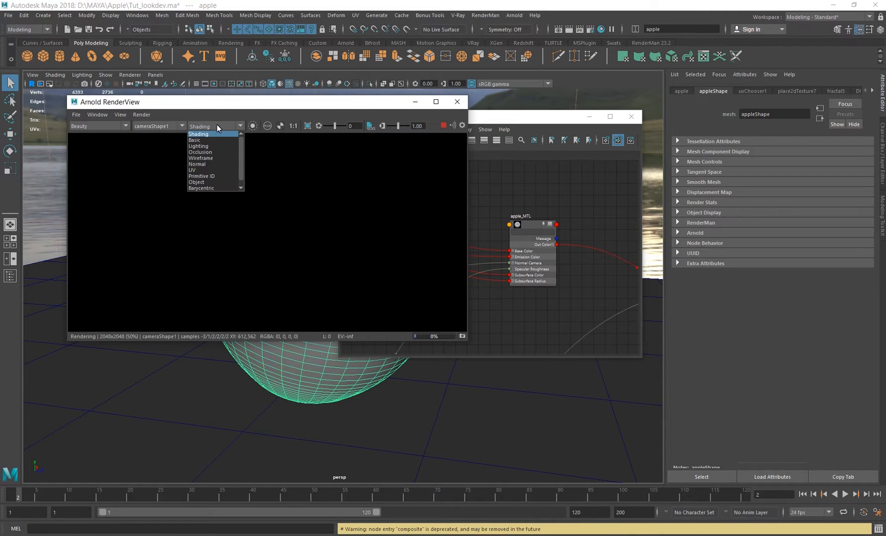
left_click(199, 142)
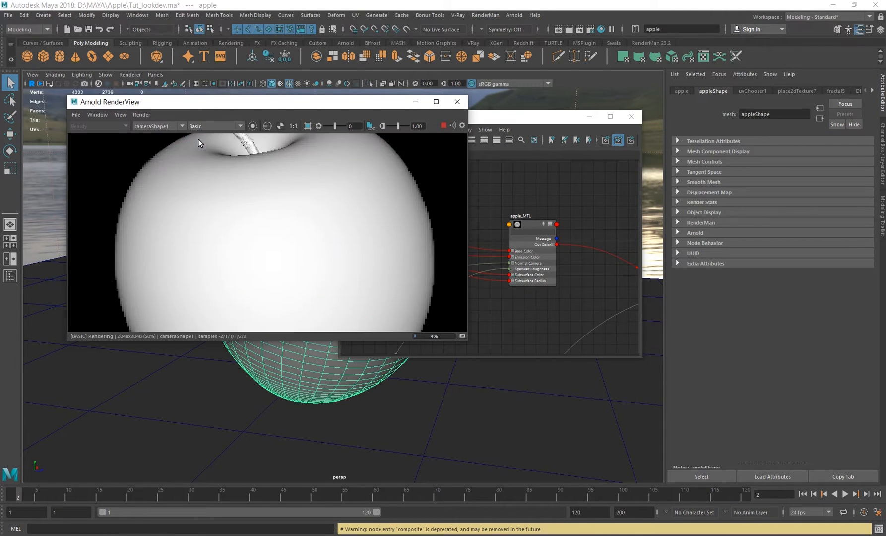
scroll(252, 207, "down", 3)
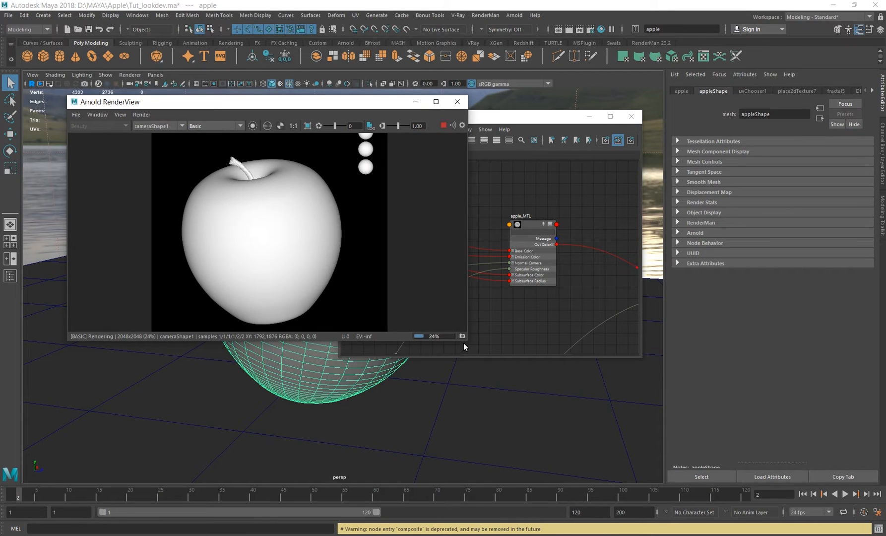
left_click_drag(498, 436, 498, 436)
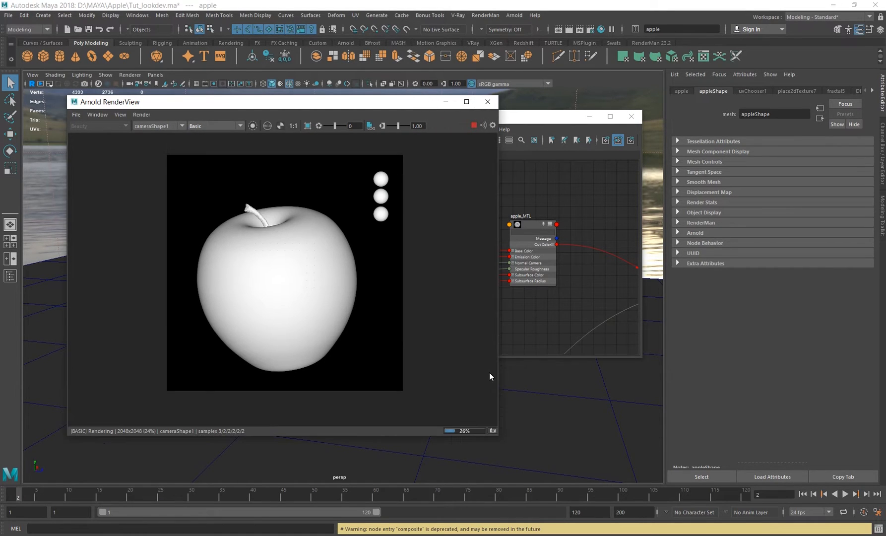
scroll(317, 247, "up", 2)
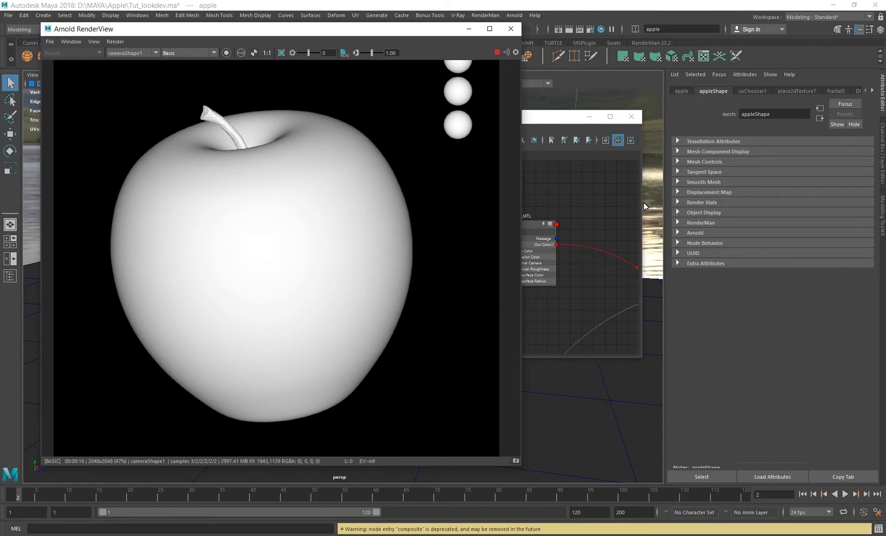
Set the Scale of displacementShader1 to 0 and move the Node Editor aside to check the apple render.
left_click(595, 198)
middle_click_drag(575, 198, 547, 223)
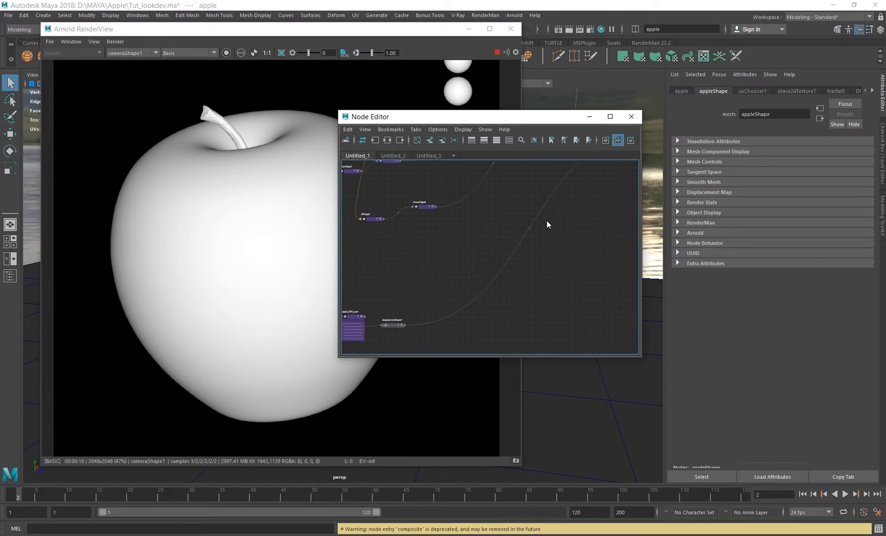
left_click(393, 325)
left_click(757, 205)
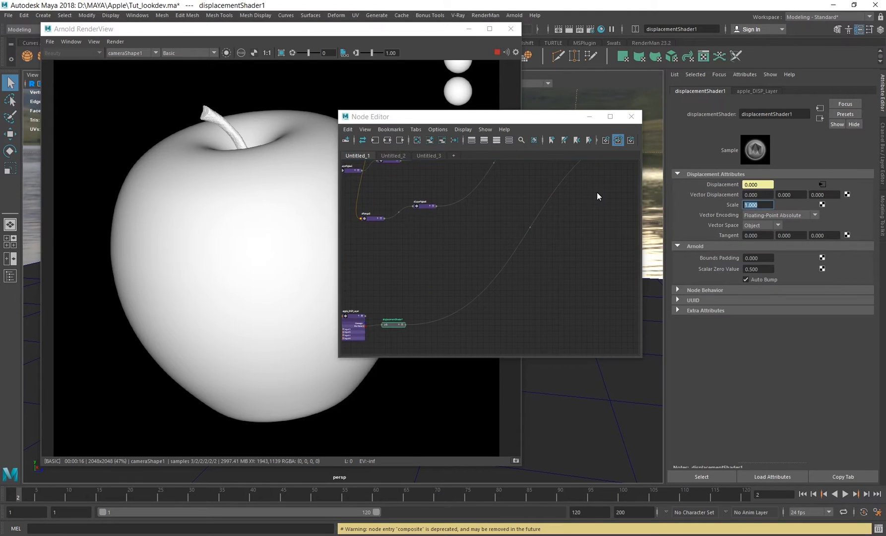
type("0")
key("Return")
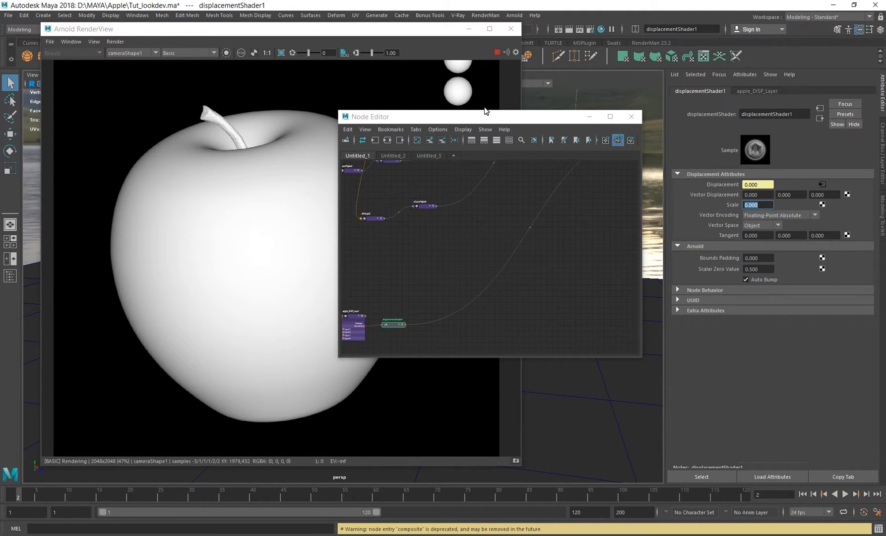
left_click_drag(486, 117, 583, 183)
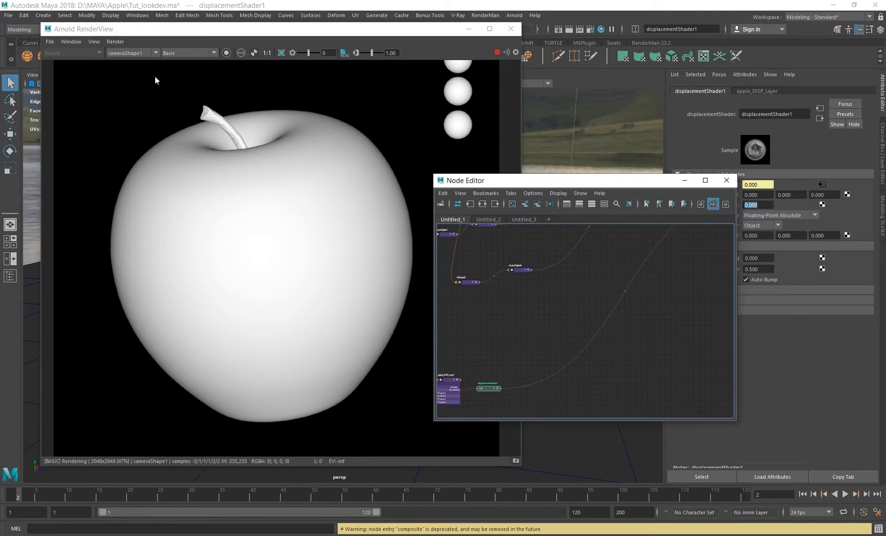
middle_click_drag(293, 201, 263, 203)
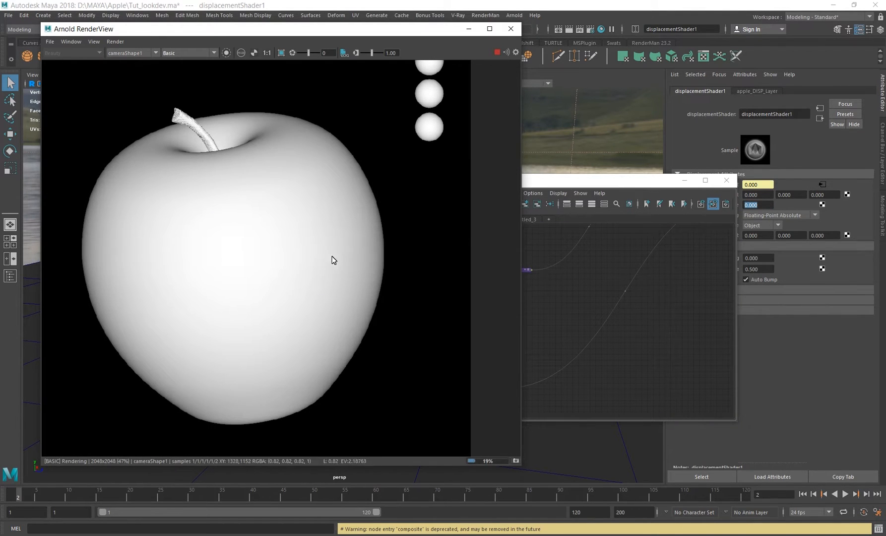
Set the Scale of displacementShader1 to 1 and bring its displacement nodes into reach in the node graph.
left_click_drag(616, 180, 575, 188)
left_click(760, 206)
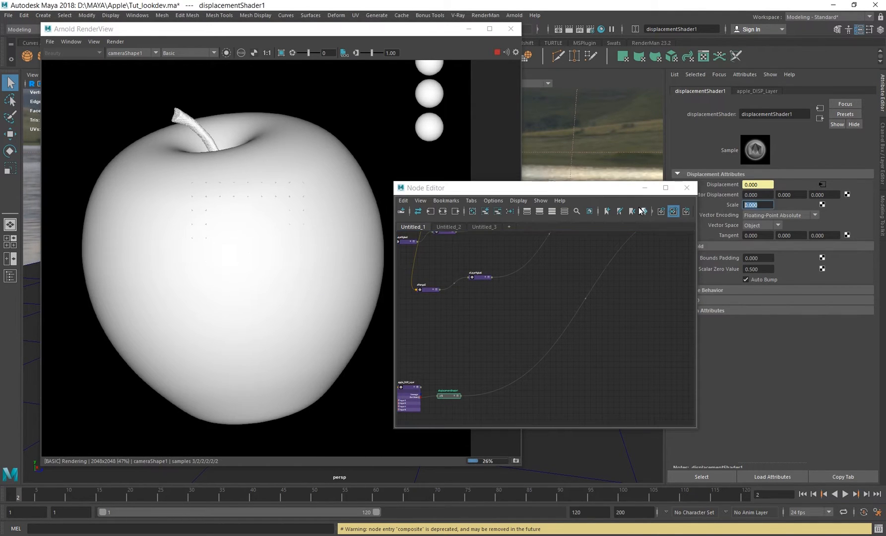
middle_click_drag(489, 353, 513, 325)
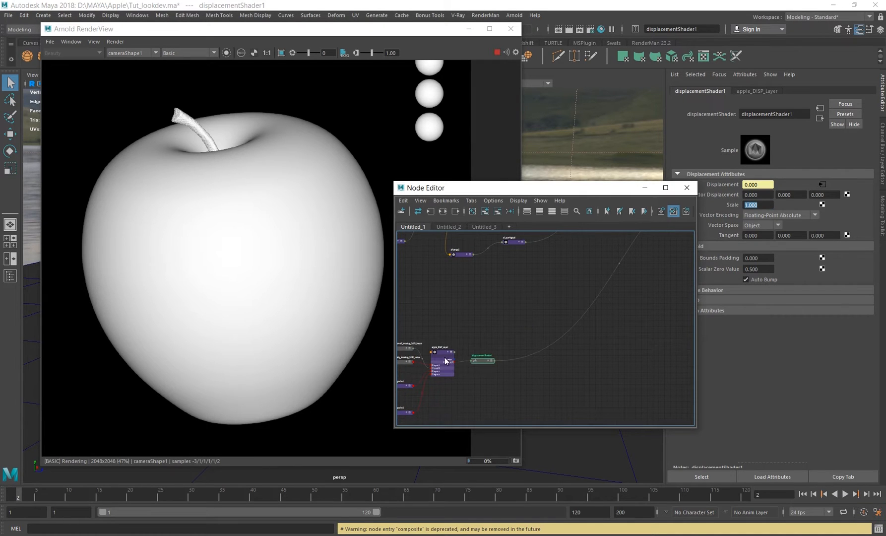
Select the apple_DISP_Layer node and store a snapshot of the smooth apple in the enlarged RenderView.
left_click(445, 371)
scroll(721, 229, "up", 3)
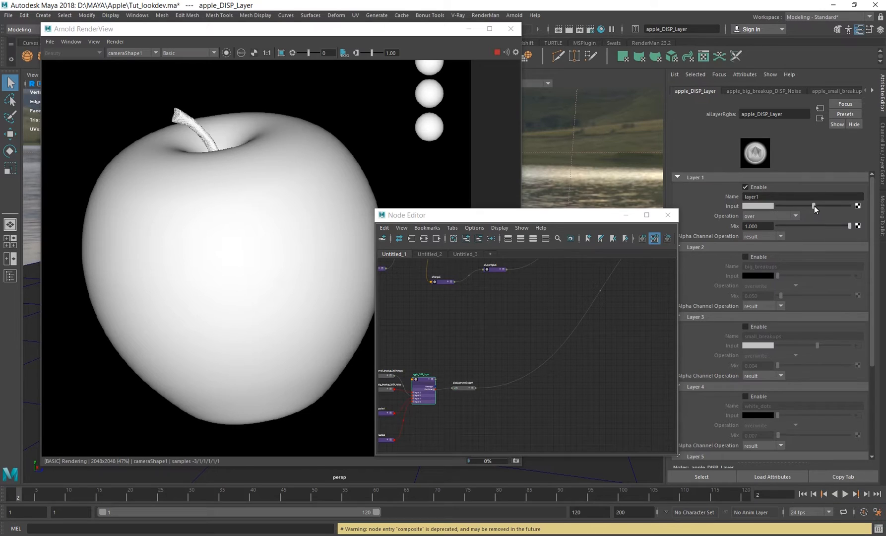
left_click(281, 35)
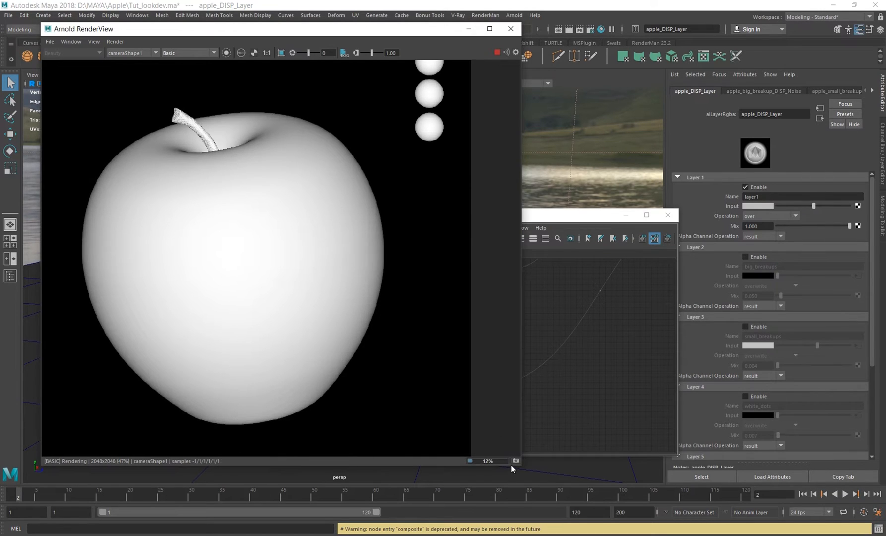
left_click_drag(520, 464, 517, 508)
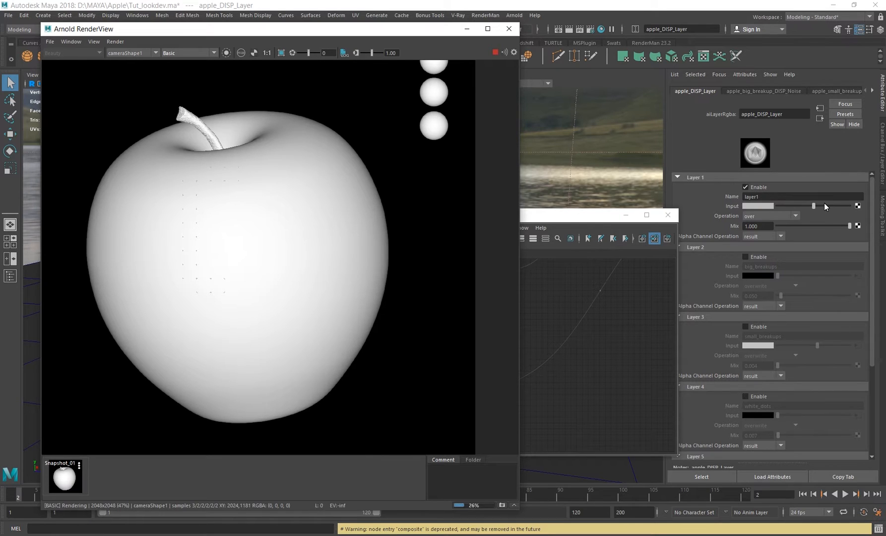
Raise the Layer 1 Input of apple_DISP_Layer to 1 and refresh the render.
left_click_drag(825, 205, 853, 205)
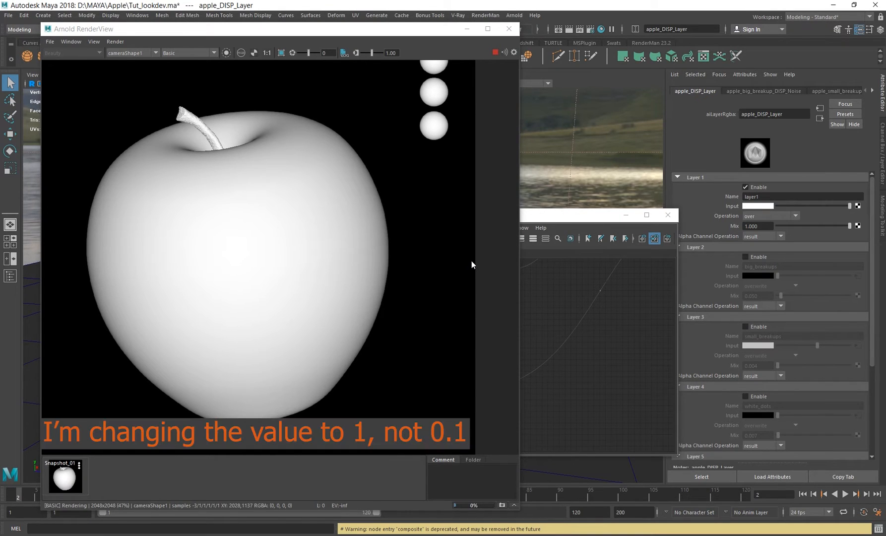
left_click(119, 41)
left_click(164, 108)
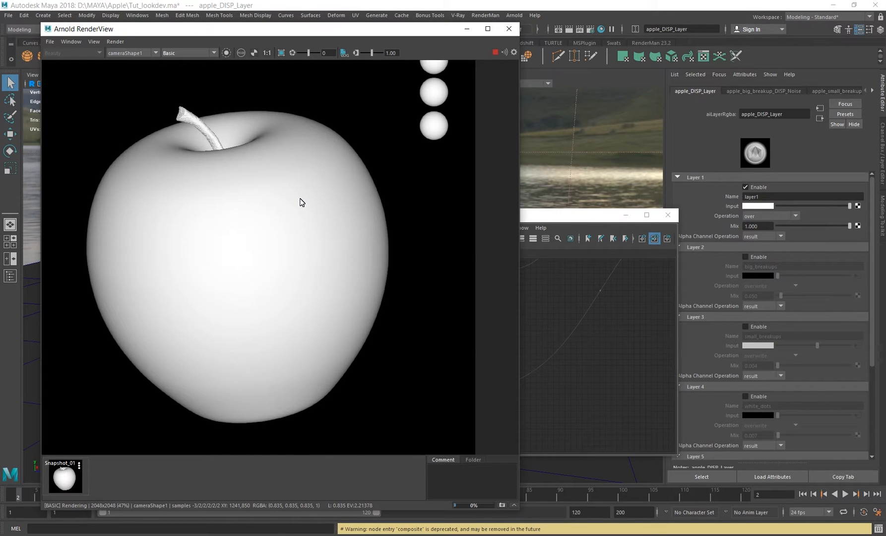
Compare the stored snapshot with the live render by switching between them repeatedly.
left_click(58, 480)
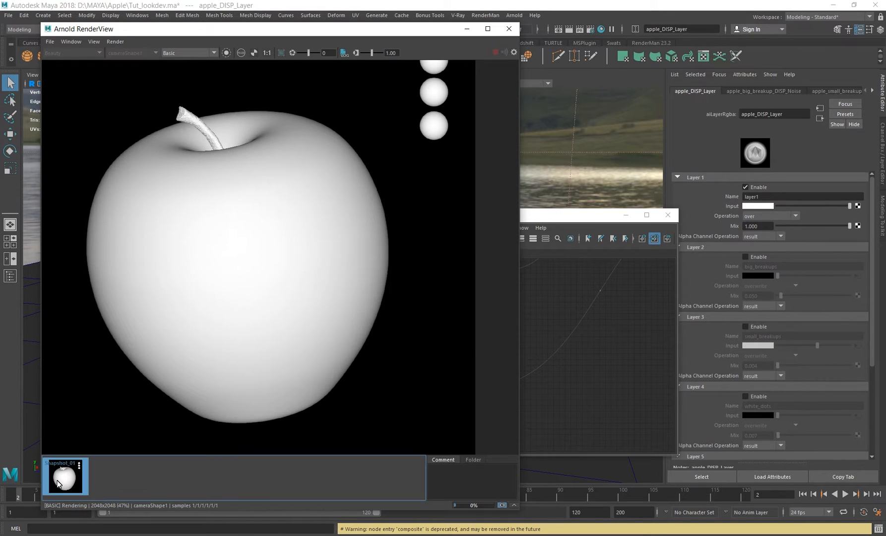
left_click(57, 484)
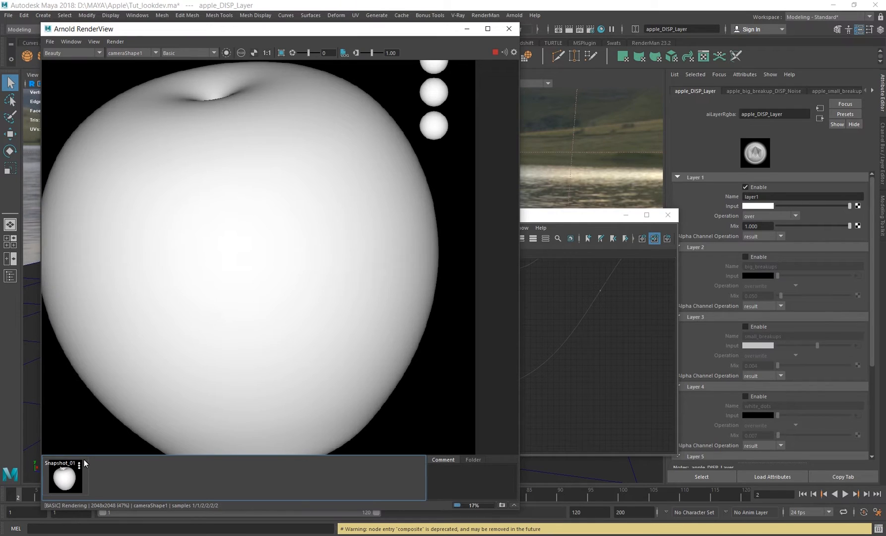
left_click(63, 474)
left_click(64, 474)
left_click(63, 474)
left_click(64, 474)
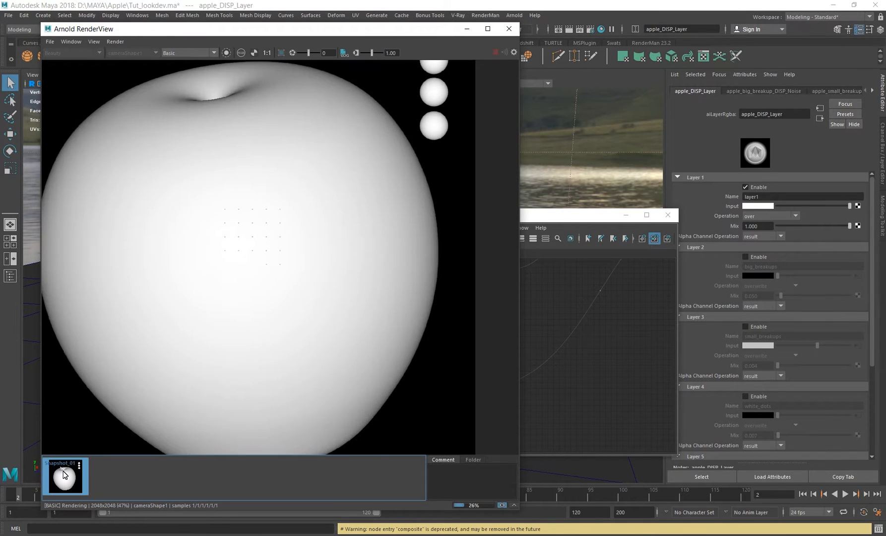
left_click(63, 474)
left_click(64, 474)
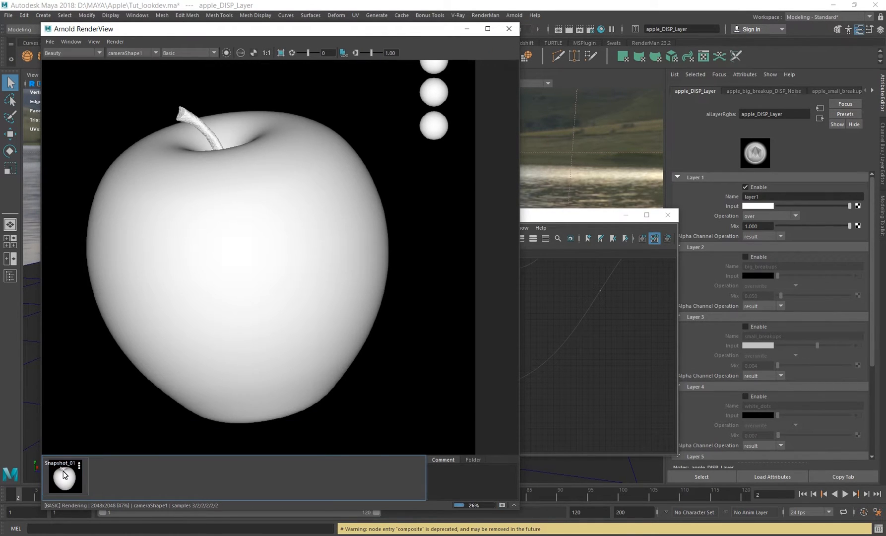
left_click(63, 474)
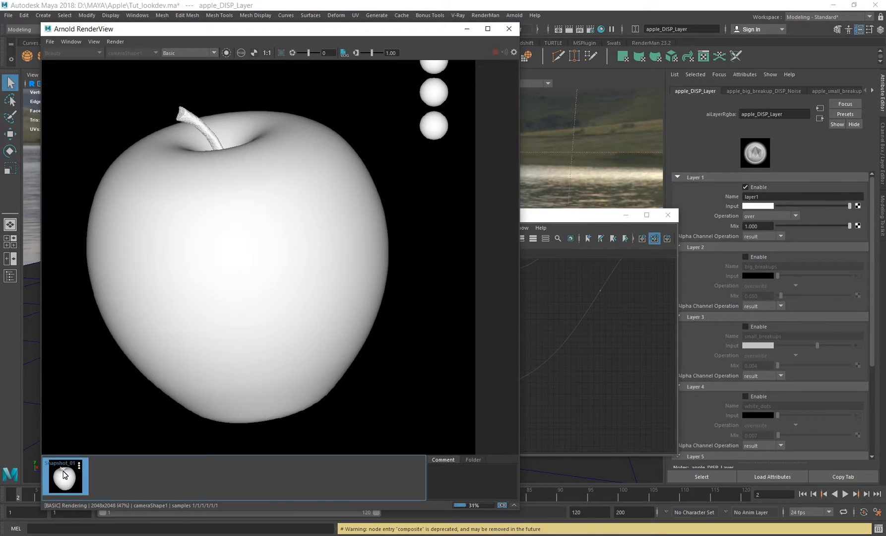
Set the Layer 1 Input colour's V value to 0.5 and enable Layer 2, big_breakups, on apple_DISP_Layer.
left_click(763, 206)
type(".5")
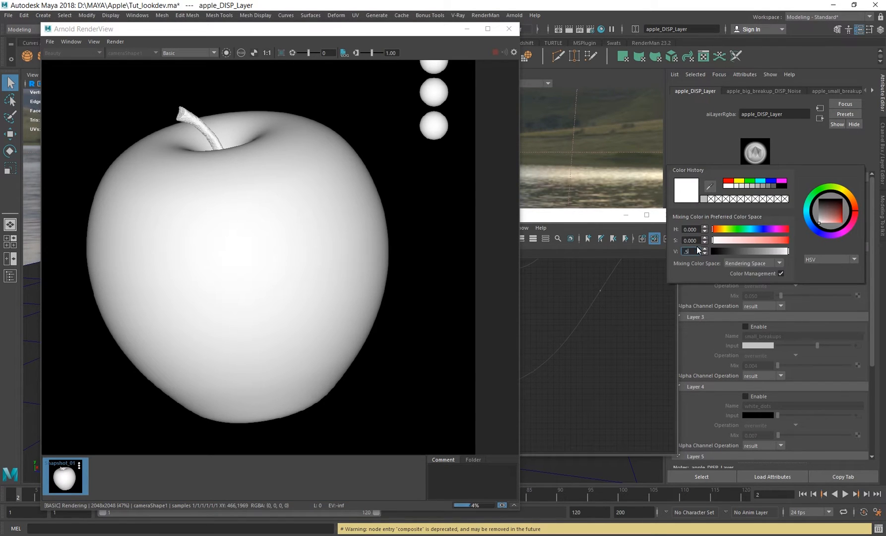
key("Return")
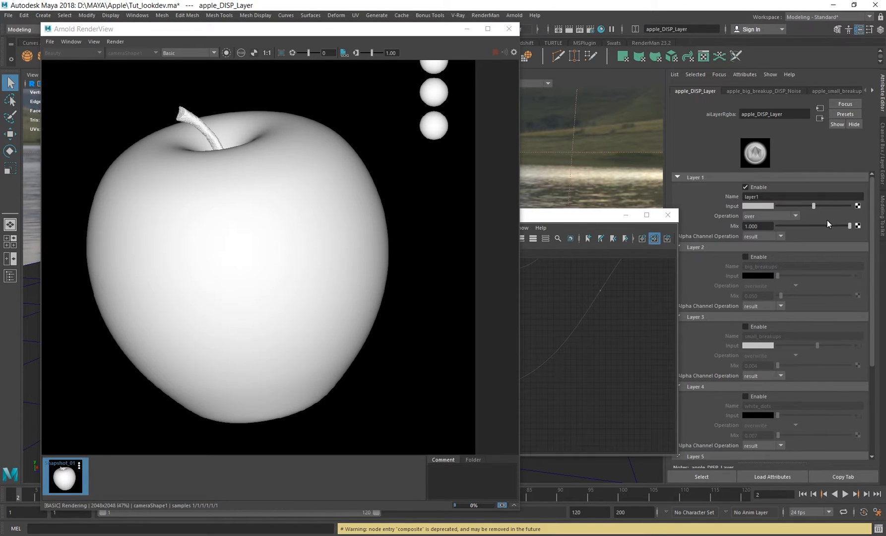
left_click_drag(586, 218, 576, 200)
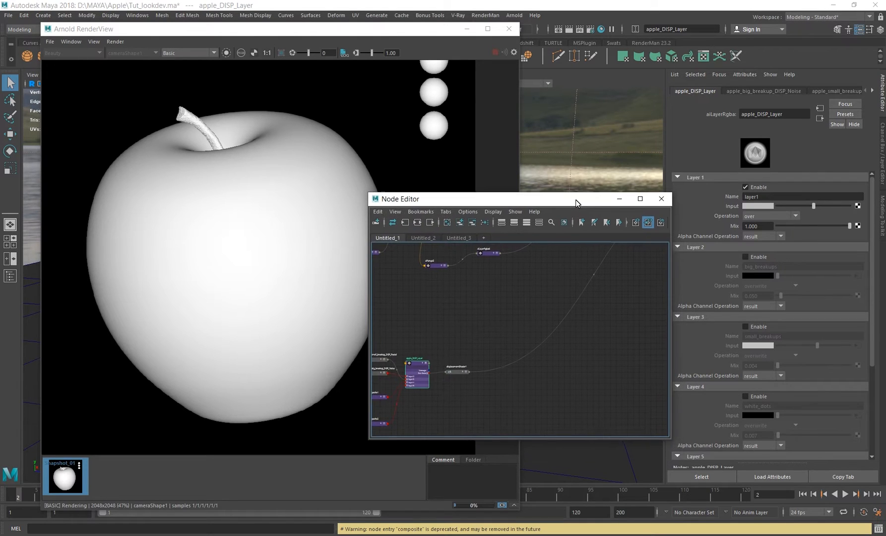
middle_click_drag(526, 305, 512, 350, "alt")
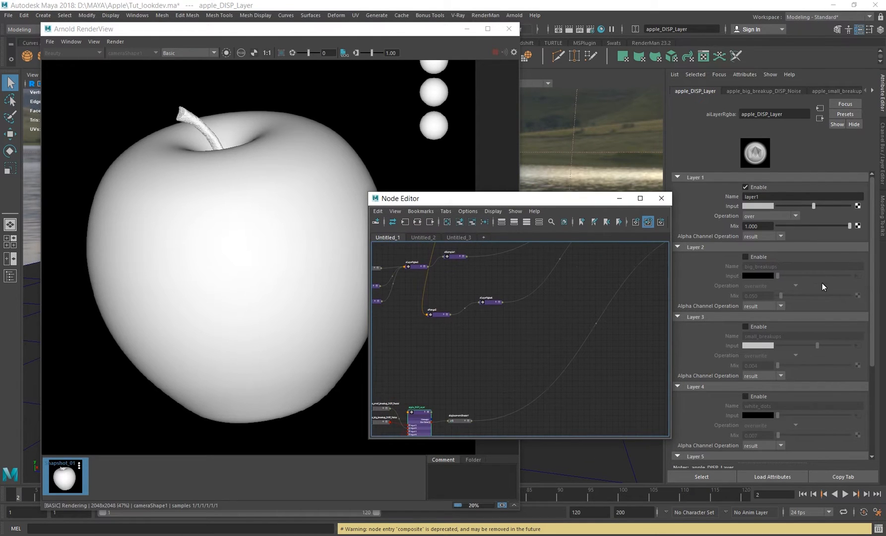
left_click(746, 257)
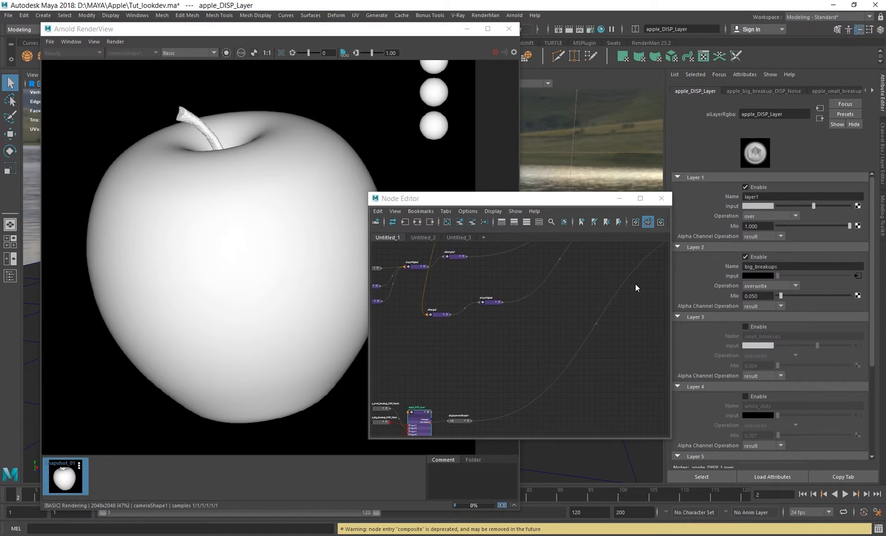
Locate the breakup nodes feeding apple_DISP_Layer and examine the attributes of apple_big_breakup_DISP_Noise.
middle_click_drag(510, 309, 590, 230, "alt")
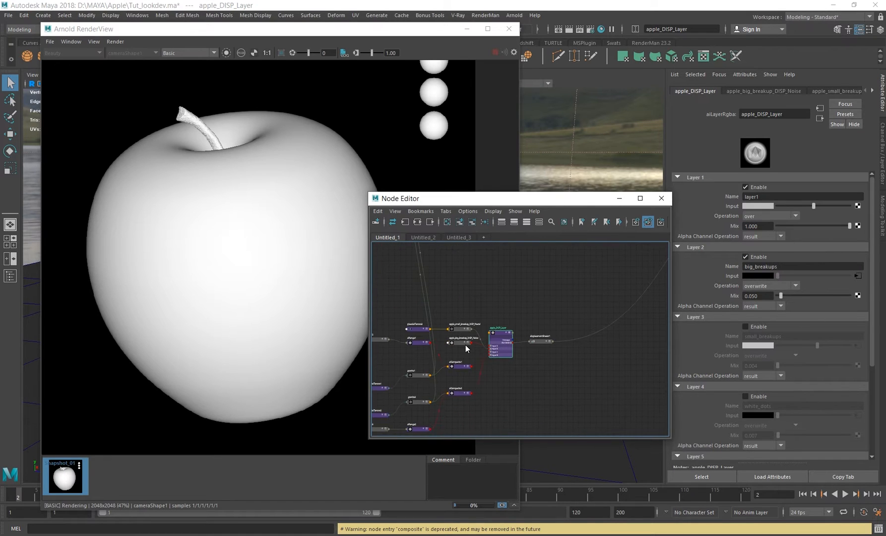
right_click_drag(458, 334, 650, 384, "alt")
left_click(467, 320)
middle_click_drag(447, 351, 554, 330, "alt")
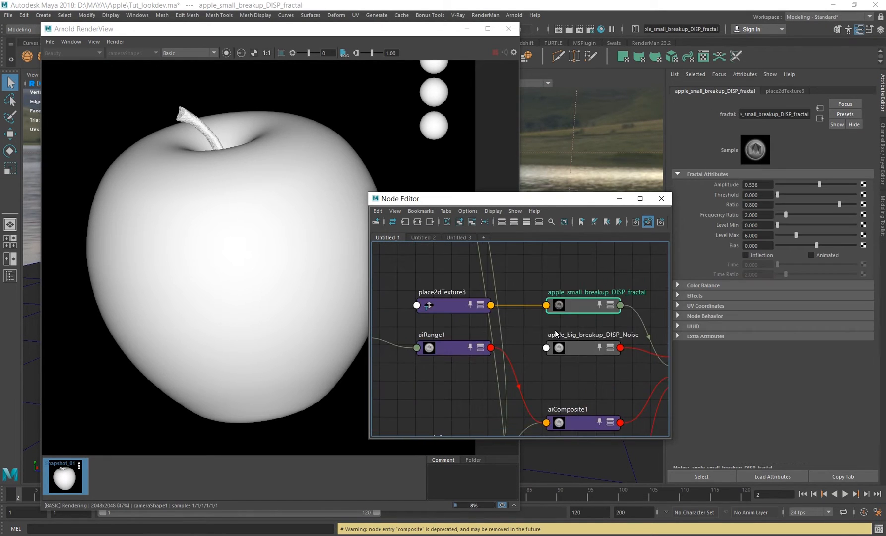
right_click_drag(555, 329, 503, 336, "alt")
middle_click_drag(582, 324, 485, 331, "alt")
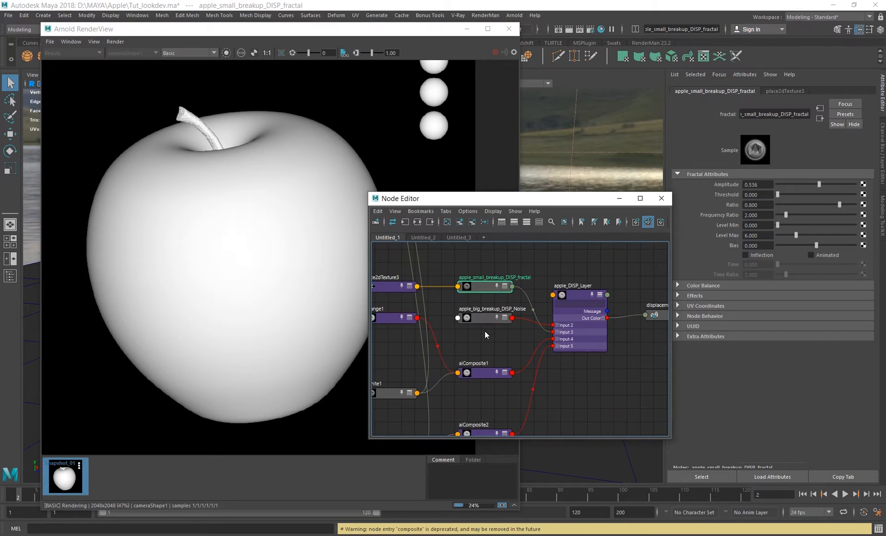
left_click(484, 315)
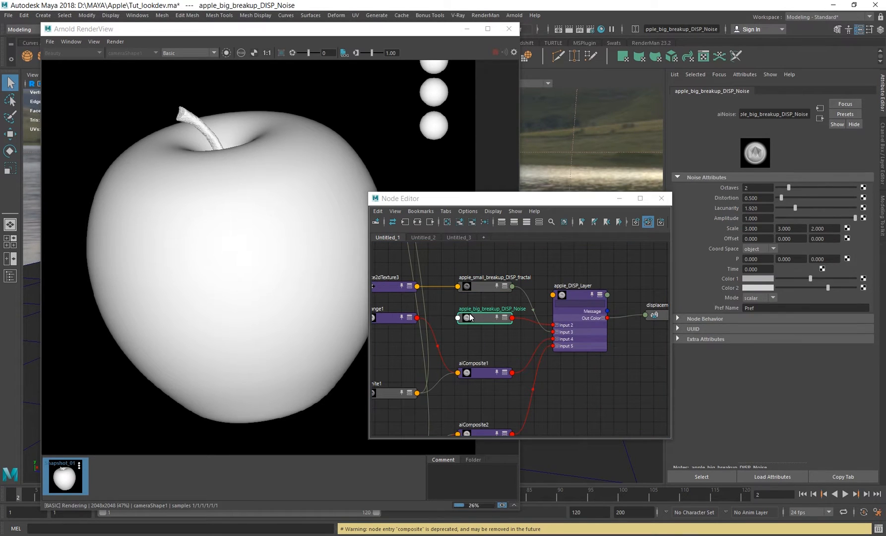
middle_click_drag(503, 344, 473, 341, "alt")
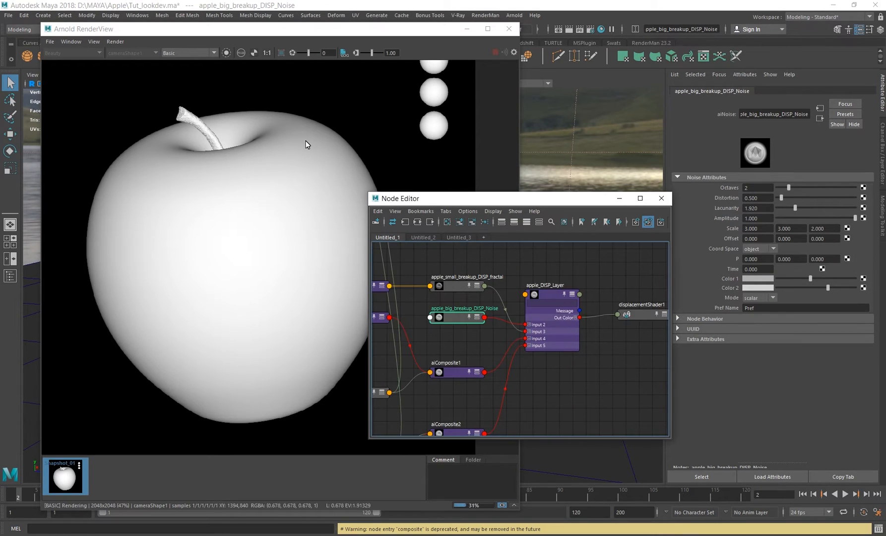
Preview the big breakup noise in isolation in the live render, return to Basic shading, and examine the displaced apple surface.
left_click(58, 474)
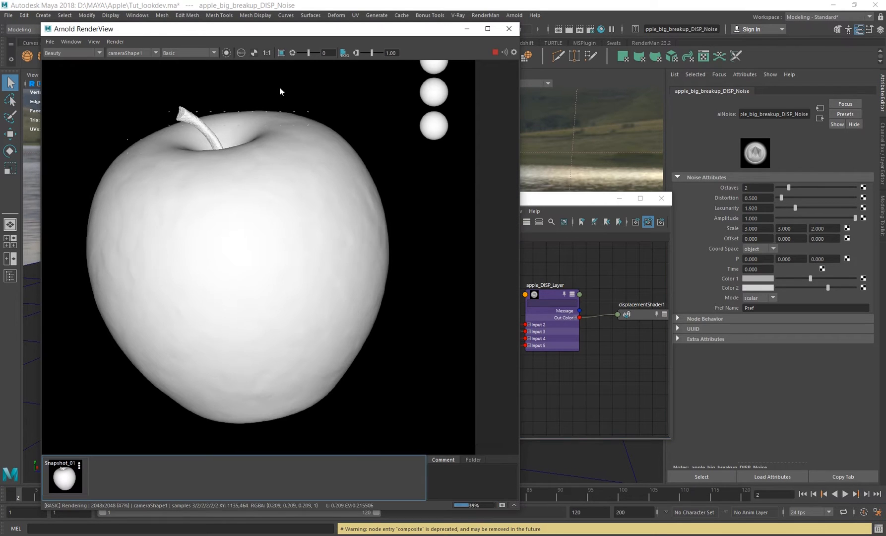
left_click(226, 53)
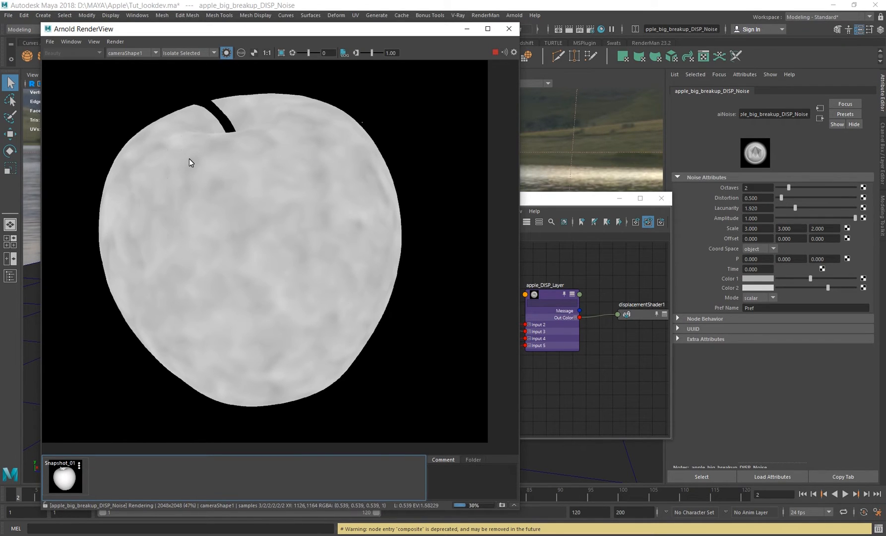
left_click(190, 53)
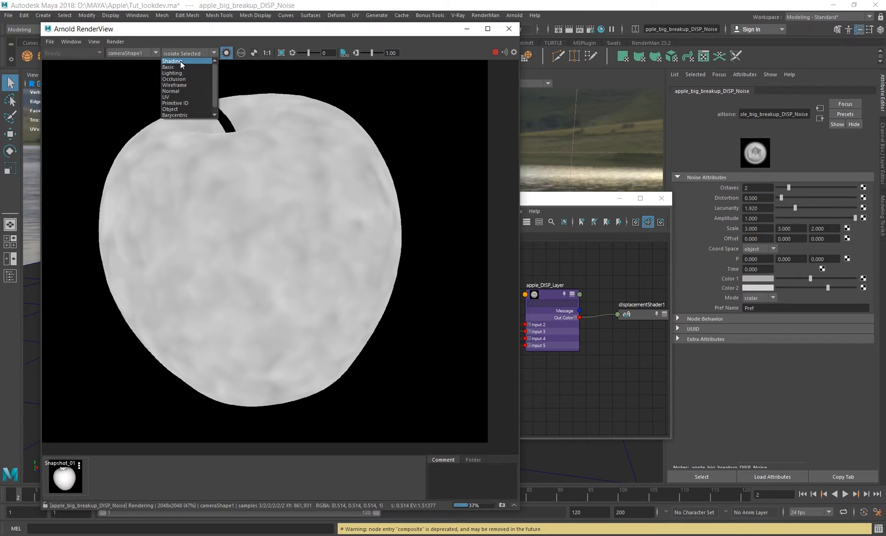
left_click(179, 61)
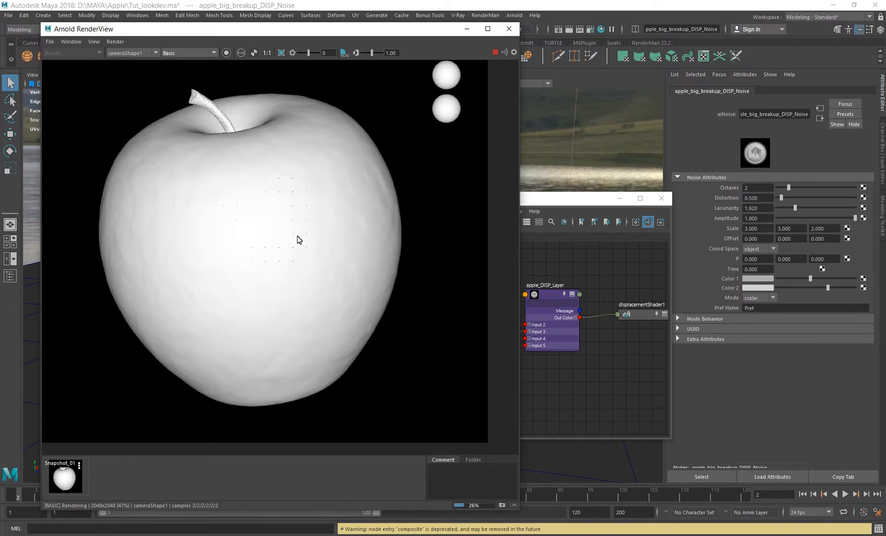
scroll(184, 201, "up", 3)
scroll(187, 201, "down", 2)
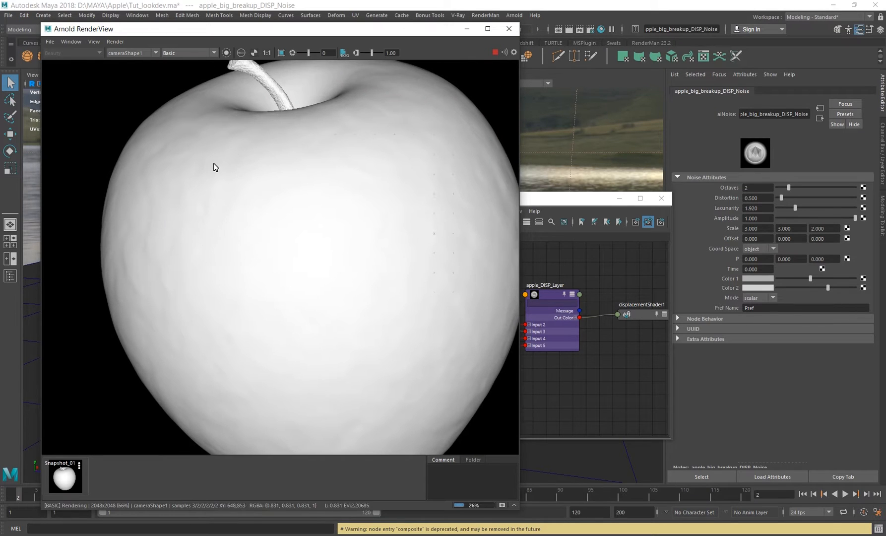
scroll(370, 265, "down", 2)
middle_click_drag(388, 234, 315, 205)
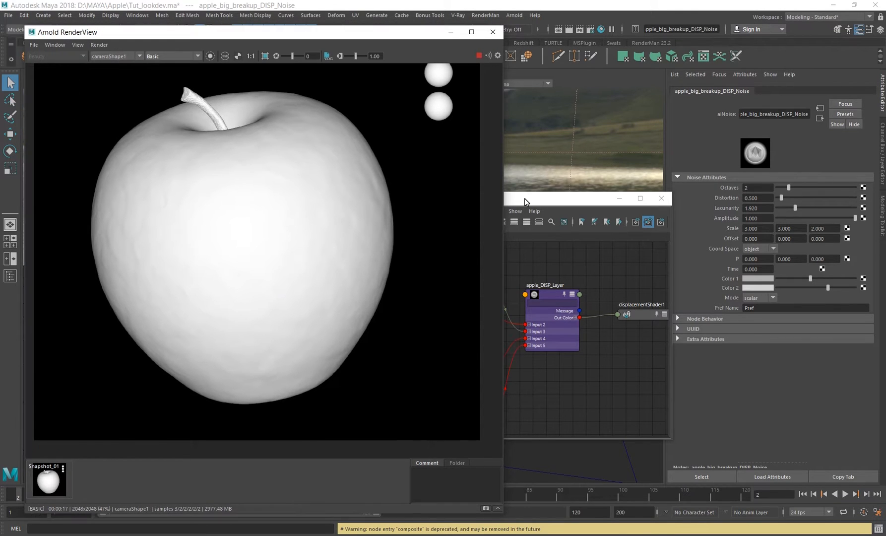
Enable Layer 3, small_breakups, on the apple_DISP_Layer node.
left_click_drag(525, 198, 597, 159)
middle_click_drag(610, 352, 637, 349, "alt")
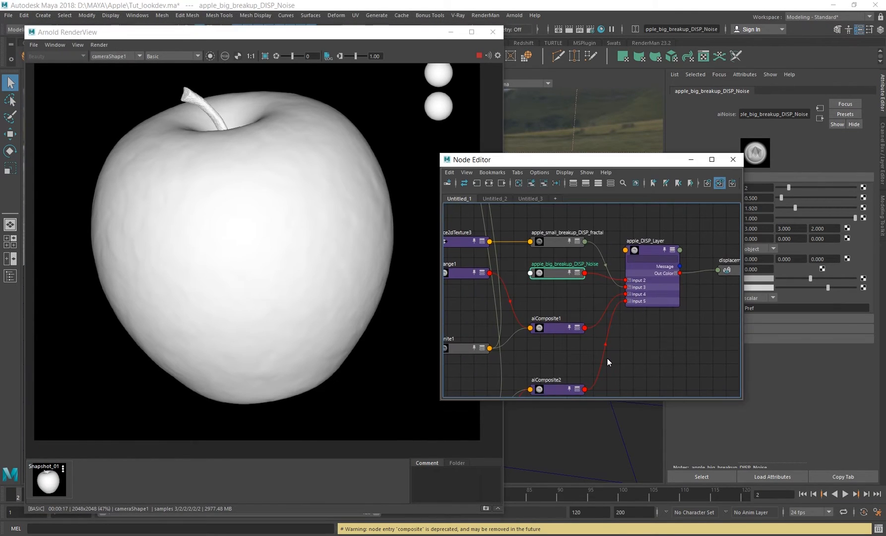
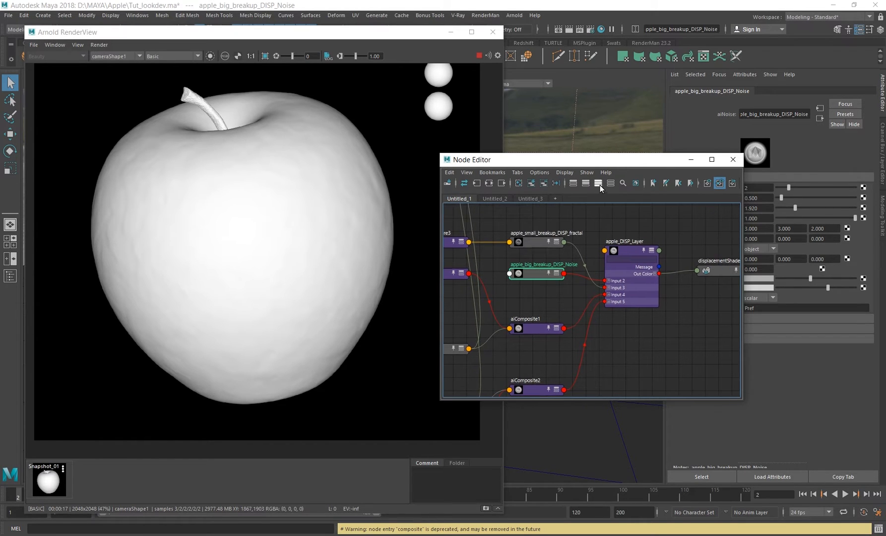
left_click_drag(568, 160, 484, 130)
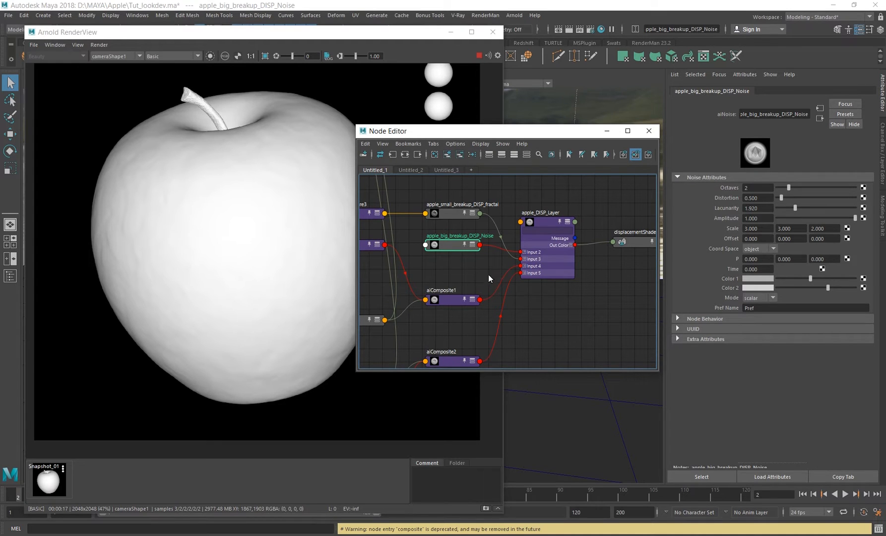
left_click(559, 260)
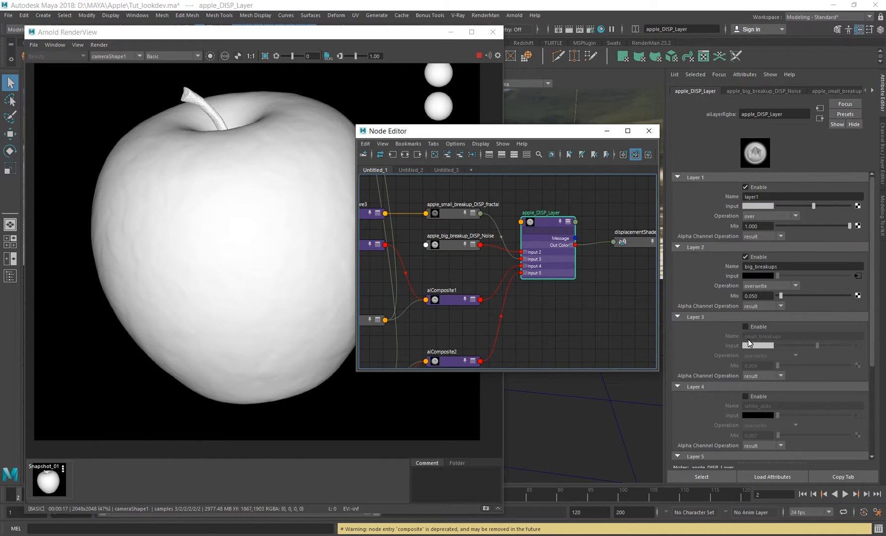
left_click(755, 328)
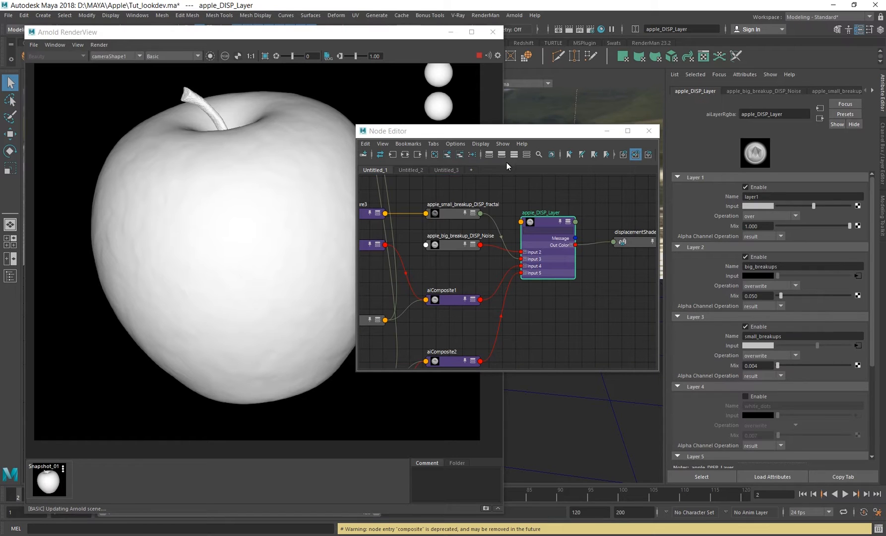
Select apple_small_breakup_DISP_fractal in the node graph and examine the fine breakup on the rendered apple up close.
left_click_drag(488, 131, 509, 115)
middle_click_drag(490, 239, 530, 280, "alt")
left_click(510, 235)
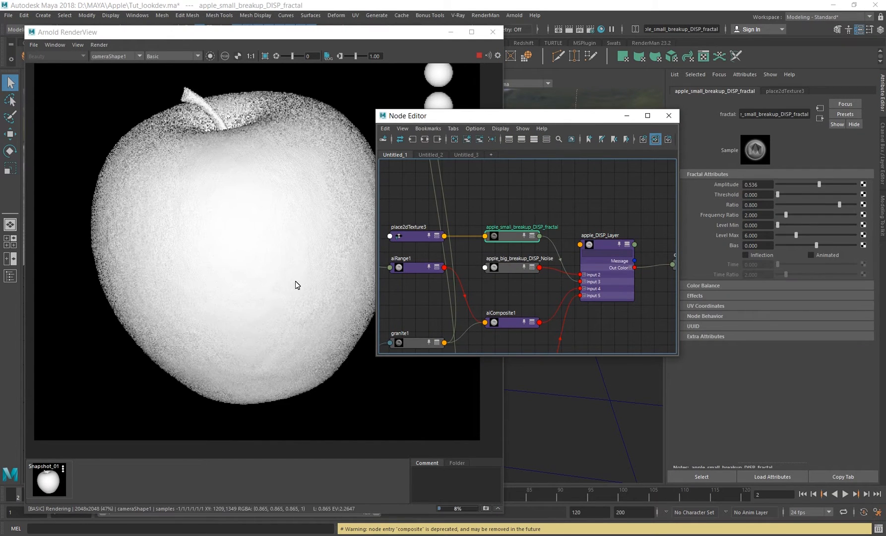
scroll(243, 184, "up", 3)
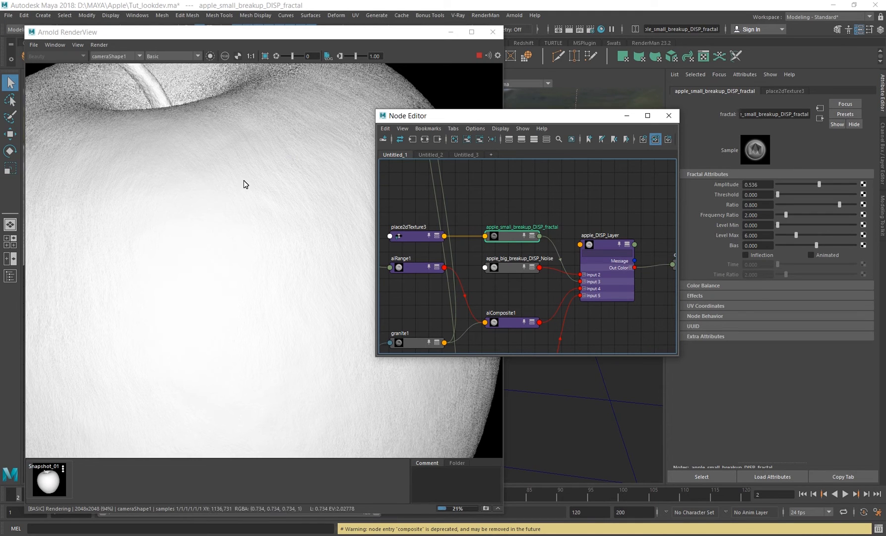
Isolate apple_small_breakup_DISP_fractal in the live render and examine its streak pattern alongside its Ratio and Level Max attributes.
scroll(216, 150, "up", 2)
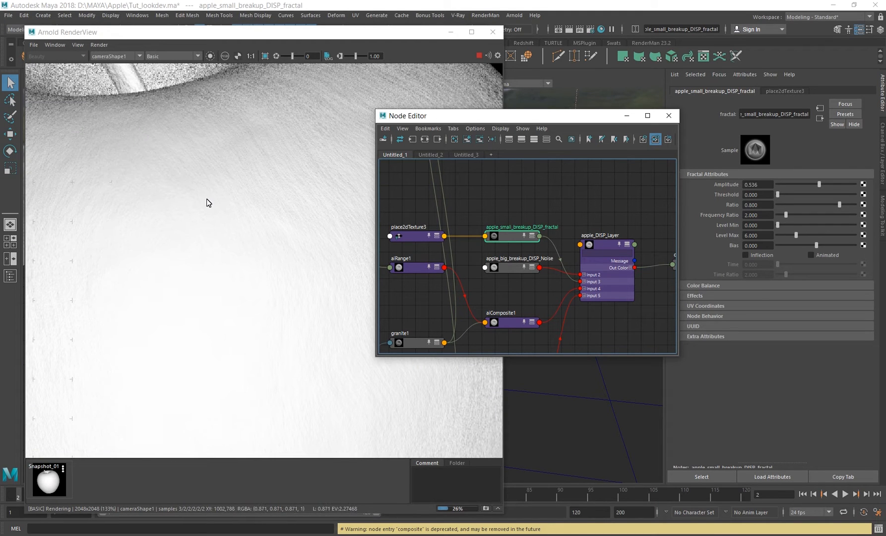
middle_click_drag(241, 261, 239, 238, "alt")
scroll(317, 213, "down", 1)
middle_click_drag(533, 287, 570, 270, "alt")
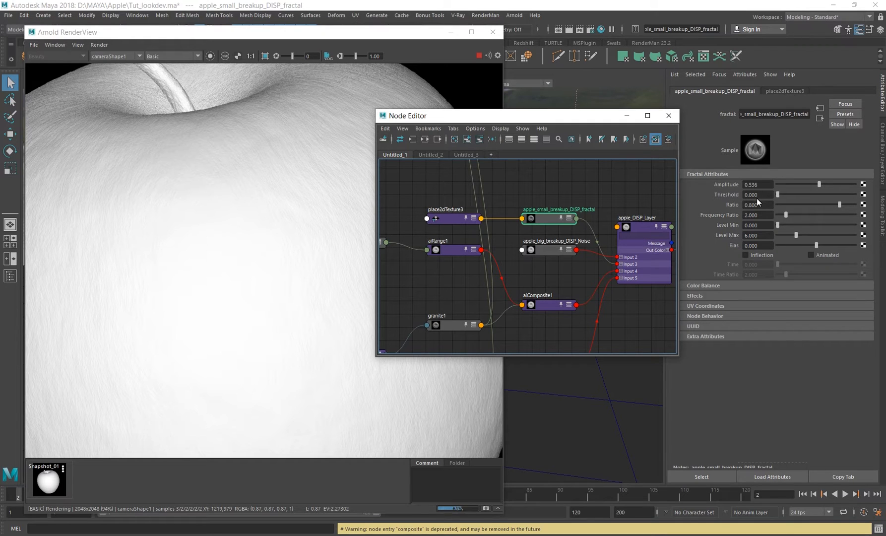
left_click(210, 56)
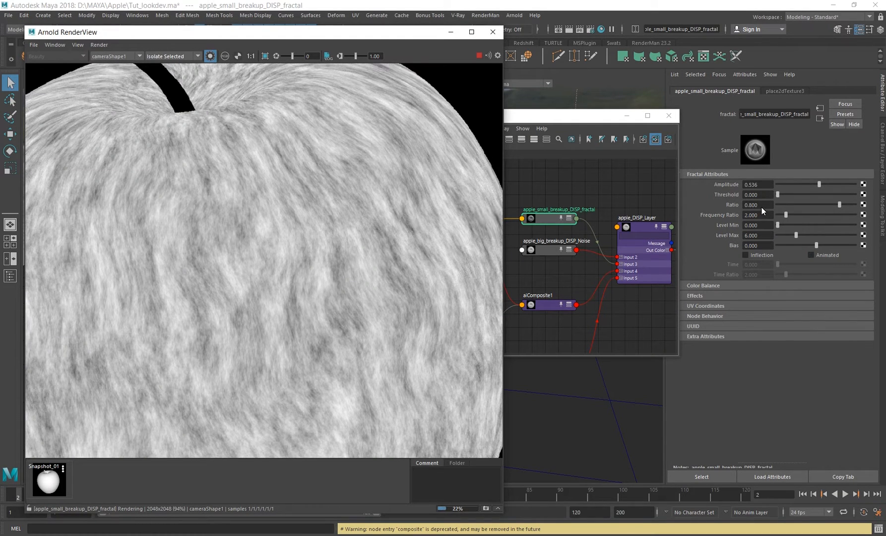
left_click_drag(765, 204, 724, 205)
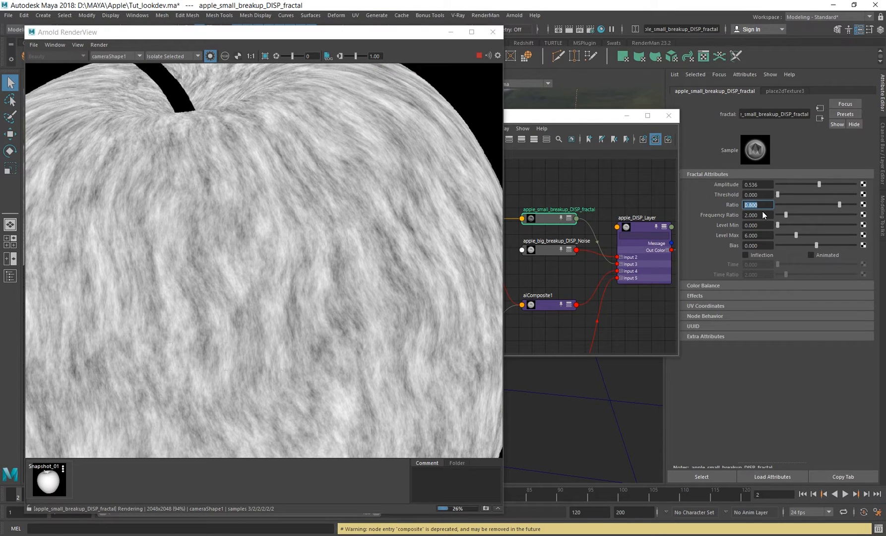
left_click(767, 236)
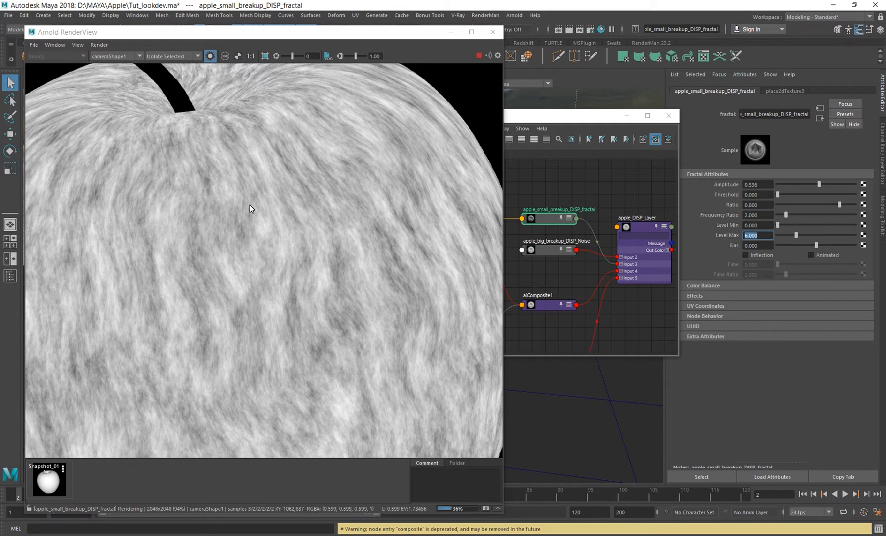
scroll(255, 272, "up", 1)
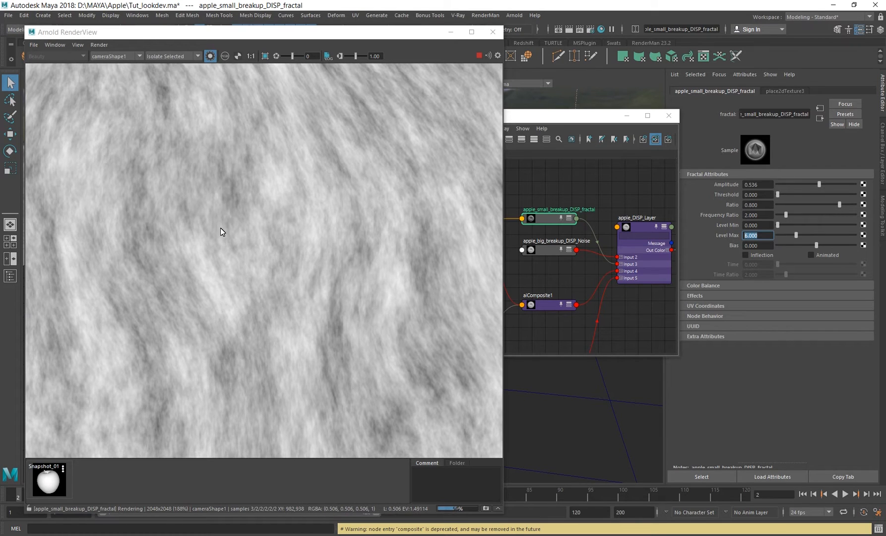
scroll(252, 257, "down", 1)
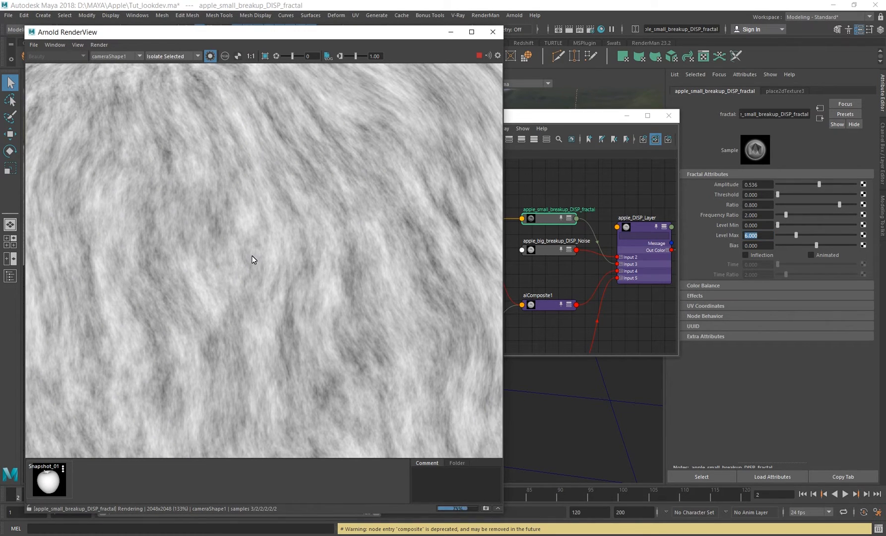
scroll(252, 258, "down", 1)
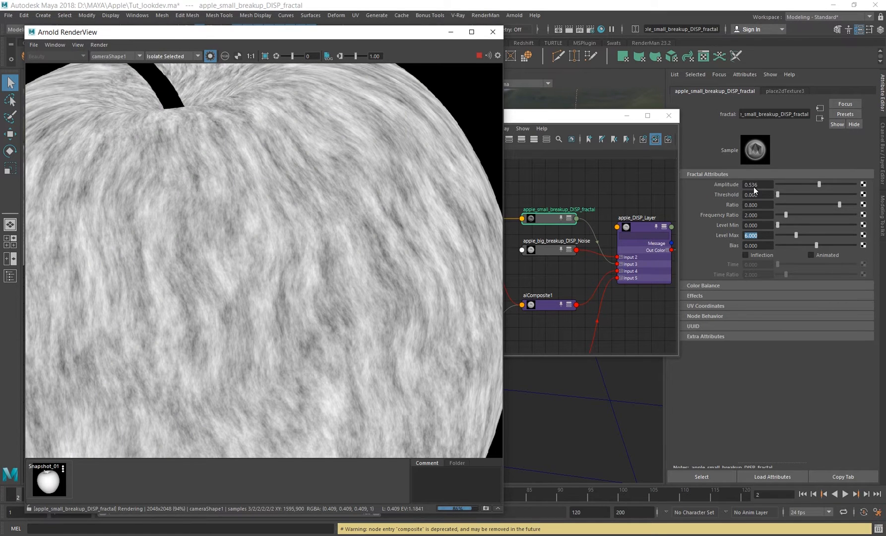
Review the fractal's Ratio and Level Max again, comparing the isolated pattern up close and across the whole apple.
left_click(751, 205)
key("Return")
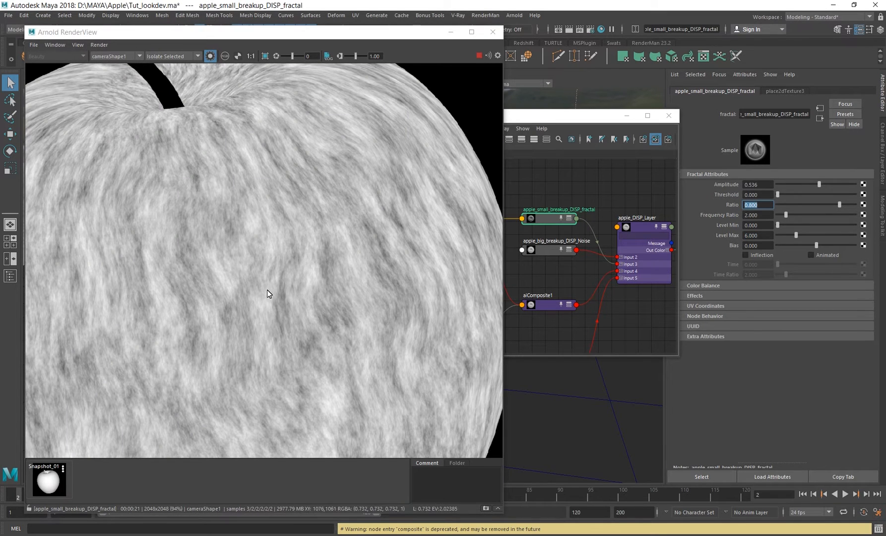
scroll(261, 245, "up", 1)
scroll(261, 248, "up", 1)
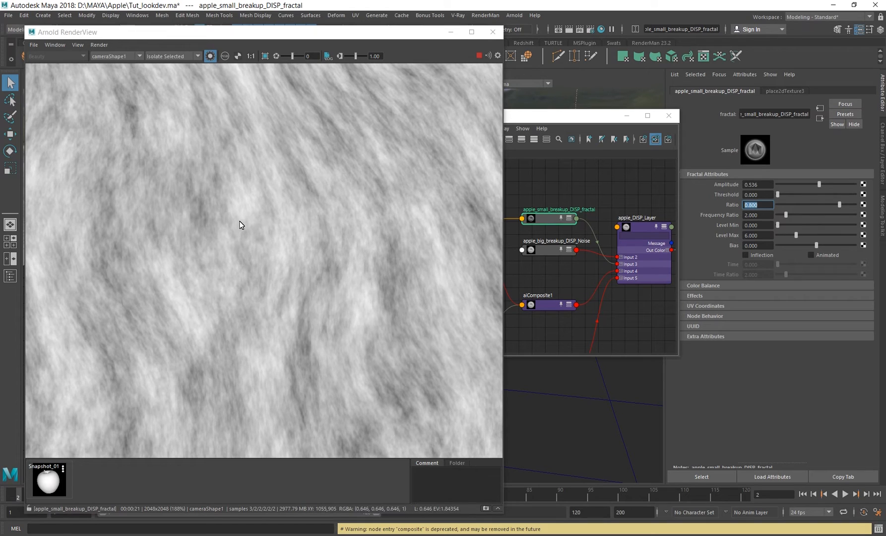
left_click(762, 236)
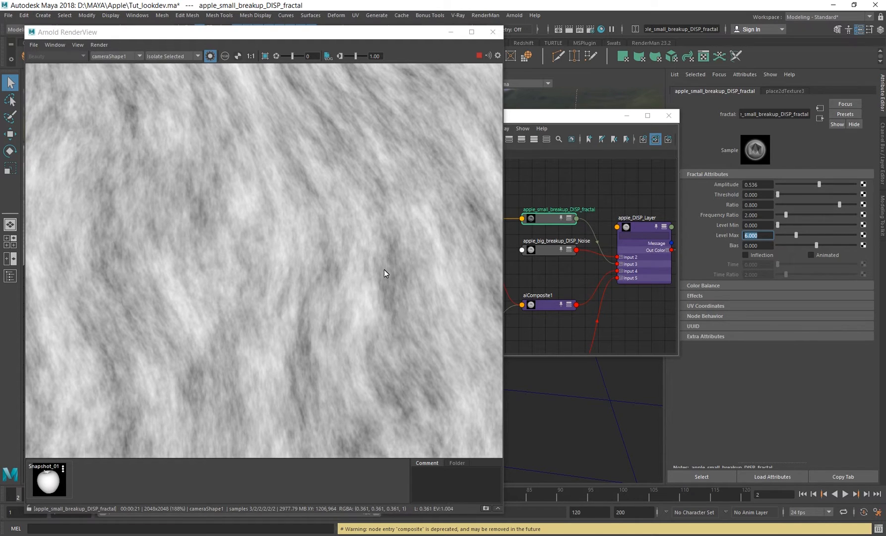
scroll(329, 250, "up", 1)
scroll(329, 250, "up", 1)
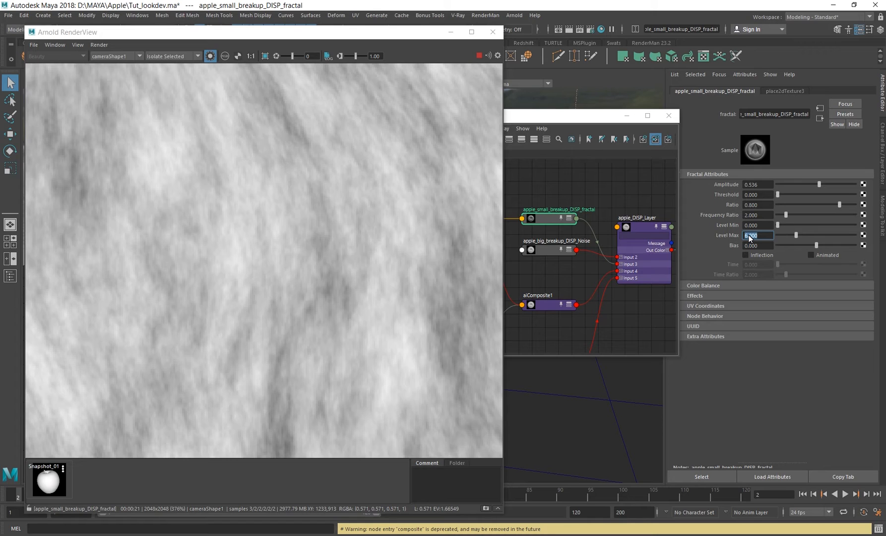
key("Return")
scroll(356, 246, "down", 6)
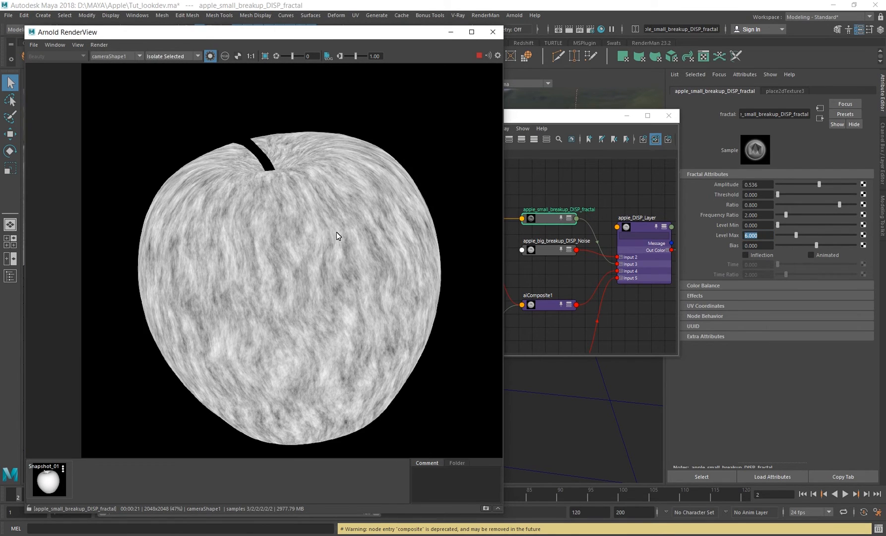
middle_click_drag(337, 232, 331, 201)
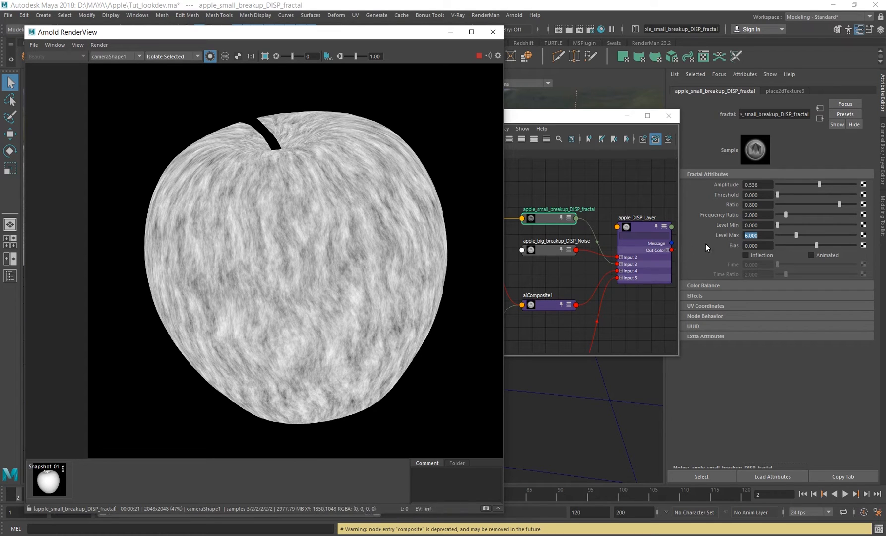
Stop isolating the fractal, return the live render to Basic shading, and limit it to a crop region beside the stem cavity.
left_click(578, 112)
left_click(210, 55)
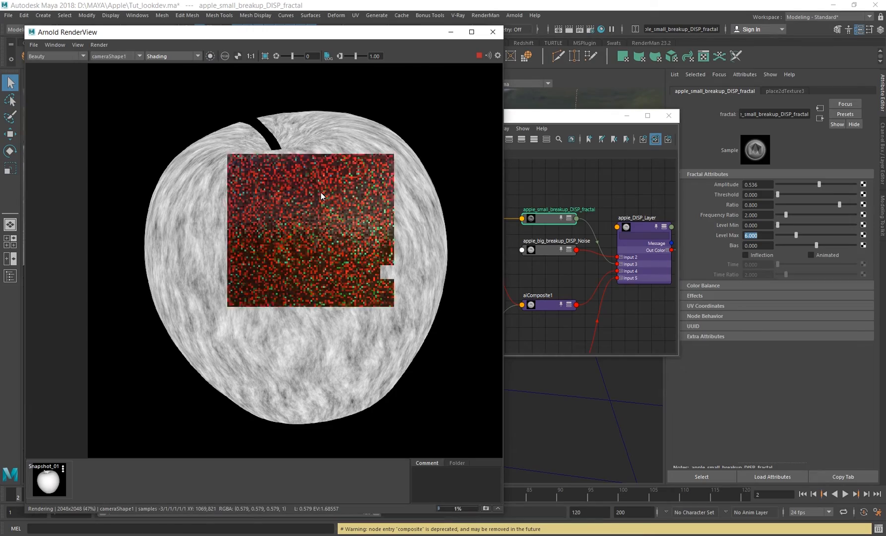
scroll(303, 174, "up", 3)
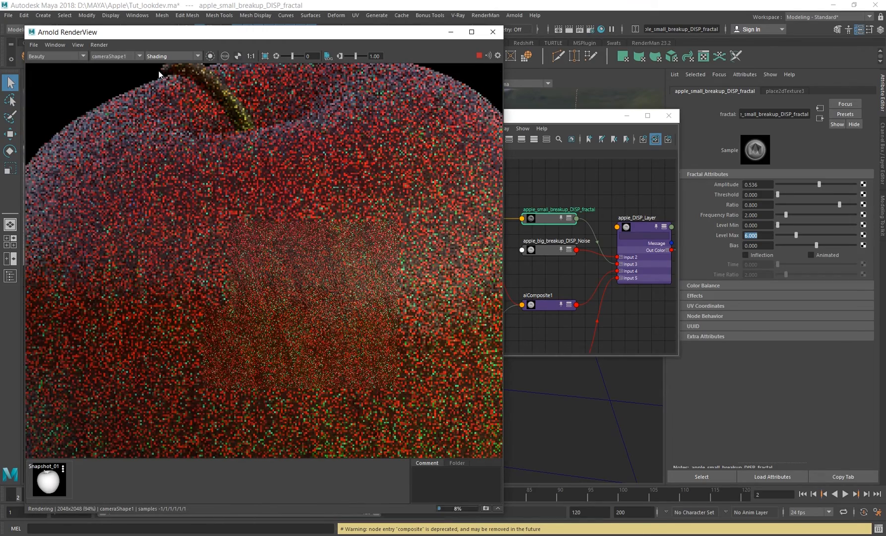
left_click(183, 56)
left_click(184, 71)
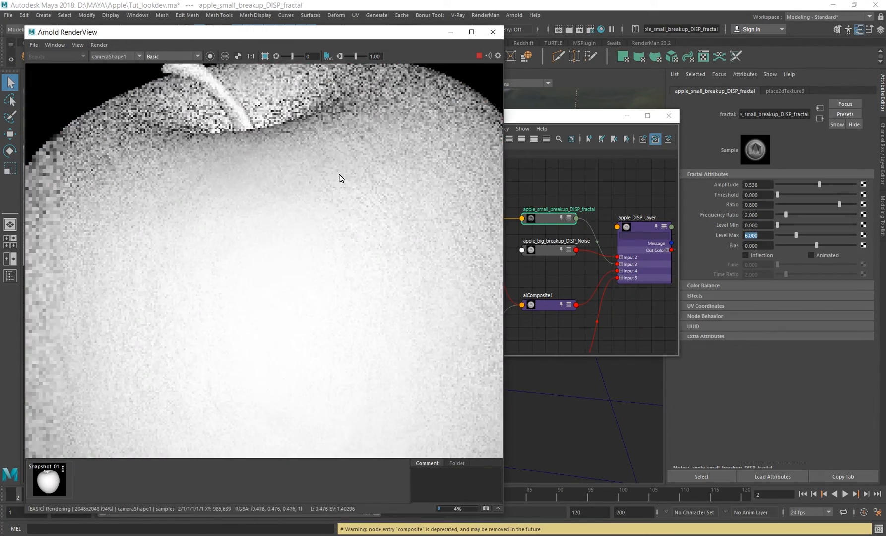
left_click_drag(269, 115, 412, 222)
scroll(362, 179, "up", 1)
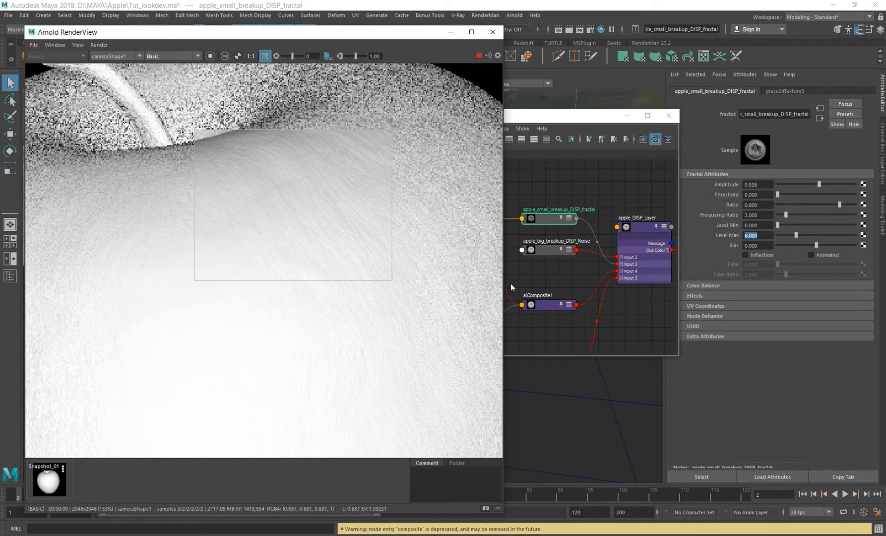
Enable Layer 4, white_dots, on the apple_DISP_Layer node.
left_click(563, 272)
middle_click_drag(563, 272, 546, 254, "alt")
left_click(633, 248)
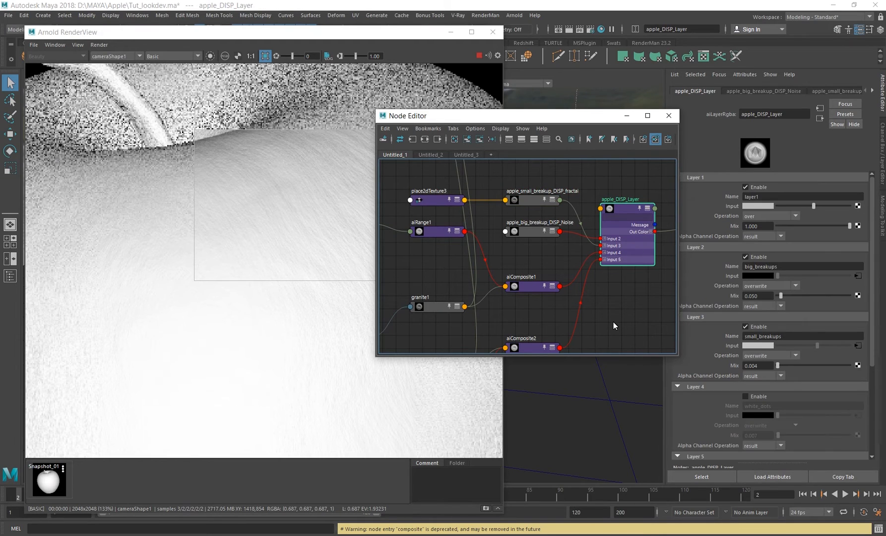
scroll(773, 388, "down", 1)
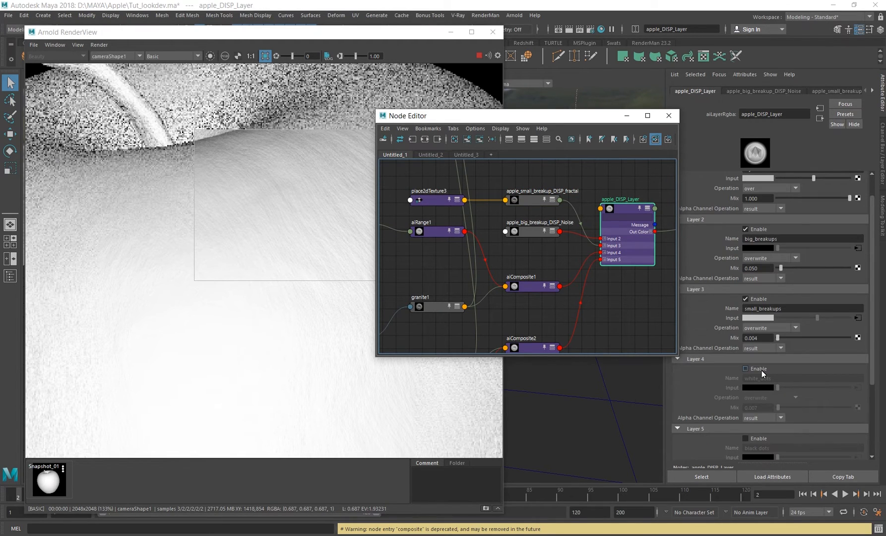
left_click(760, 369)
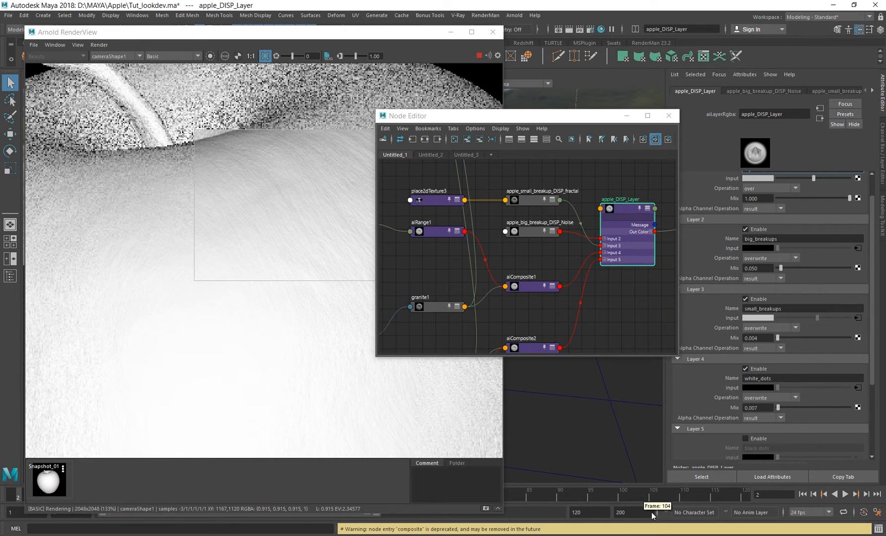
Check the skin dots on the reference apple photo in Picasa Photo Viewer, return to Maya, and examine the granite1 node's attributes.
key("alt+Tab")
key("Right")
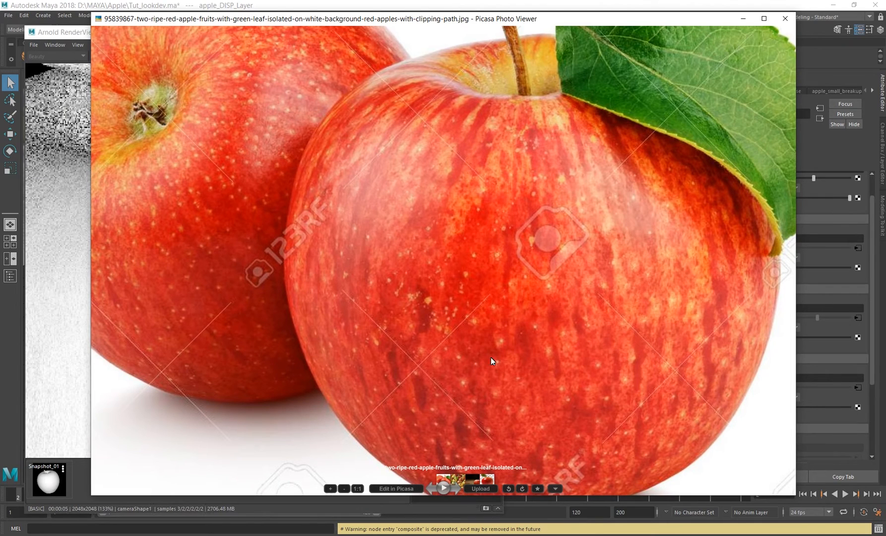
key("alt+Tab")
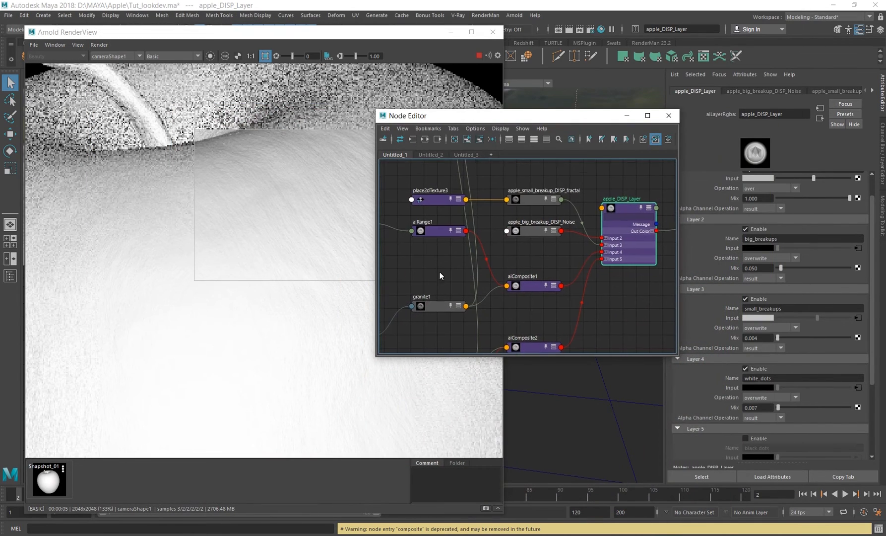
middle_click_drag(440, 272, 463, 258)
left_click(471, 247)
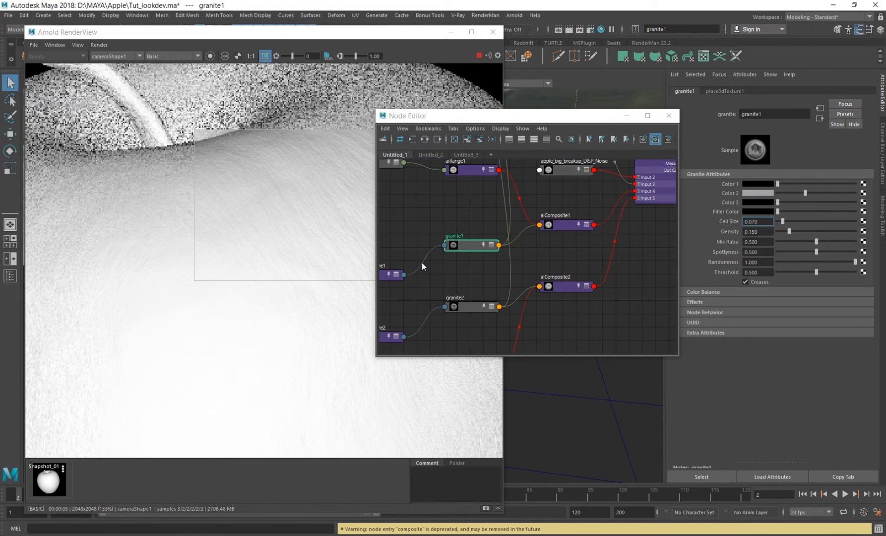
middle_click_drag(271, 161, 215, 142)
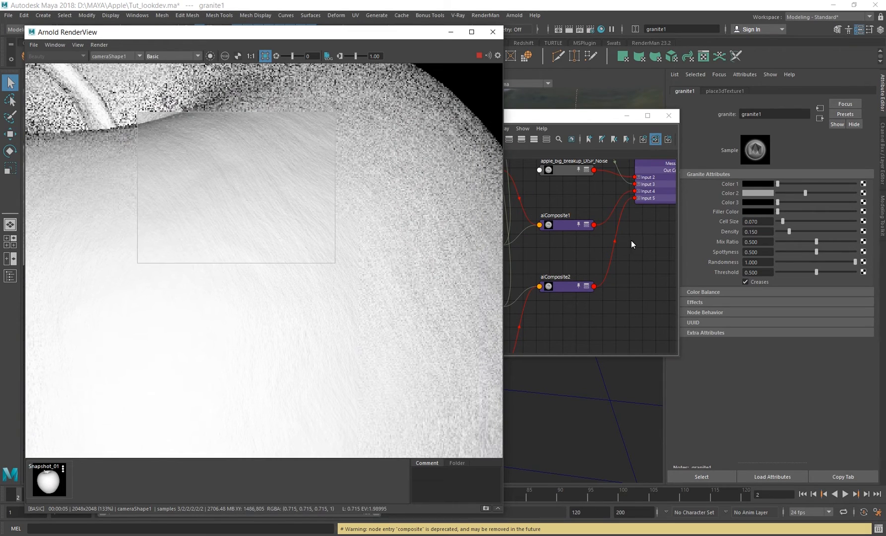
Disable Layer 3, small_breakups, on the apple_DISP_Layer node.
left_click(668, 192)
middle_click_drag(642, 288, 555, 347, "alt")
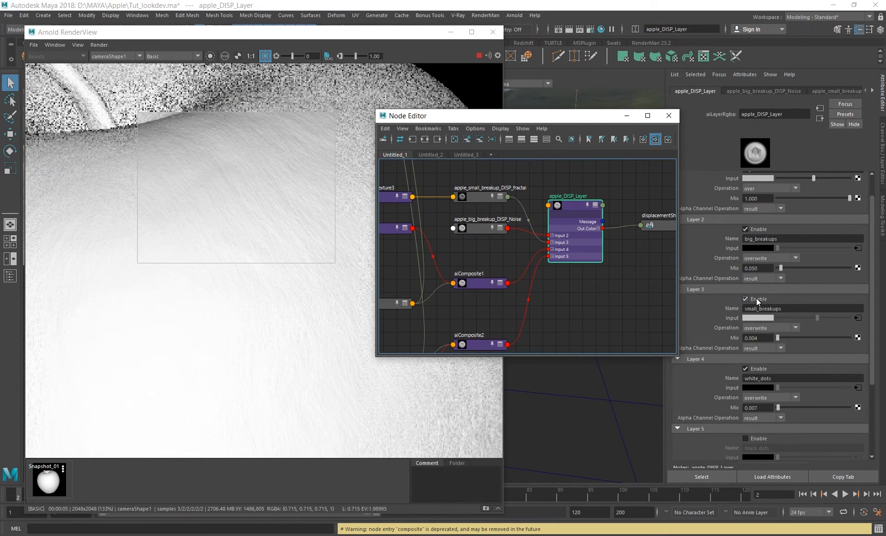
left_click(757, 299)
middle_click_drag(499, 286, 597, 240, "alt")
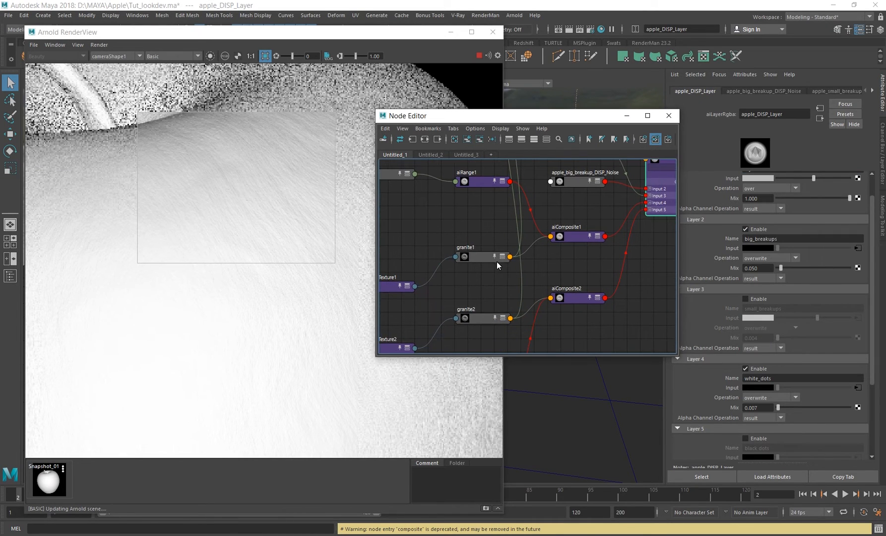
Isolate the granite1 texture in the live render and enlarge the crop region over more of the apple.
left_click(474, 257)
middle_click_drag(473, 258, 411, 233, "alt")
left_click(210, 56)
scroll(273, 205, "down", 2)
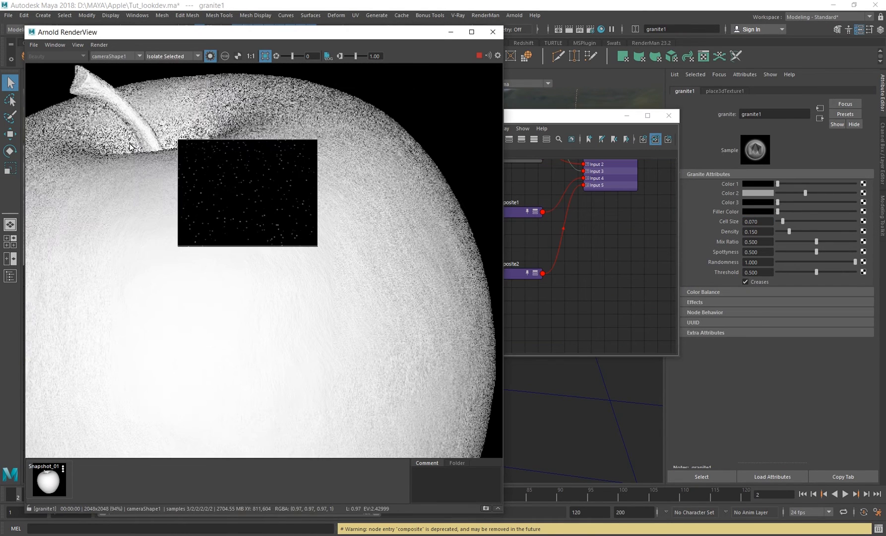
left_click_drag(130, 144, 424, 336)
Examine the isolated granite1 dots up close and trace the granite and aiComposite nodes feeding the displacement layer.
left_click(585, 250)
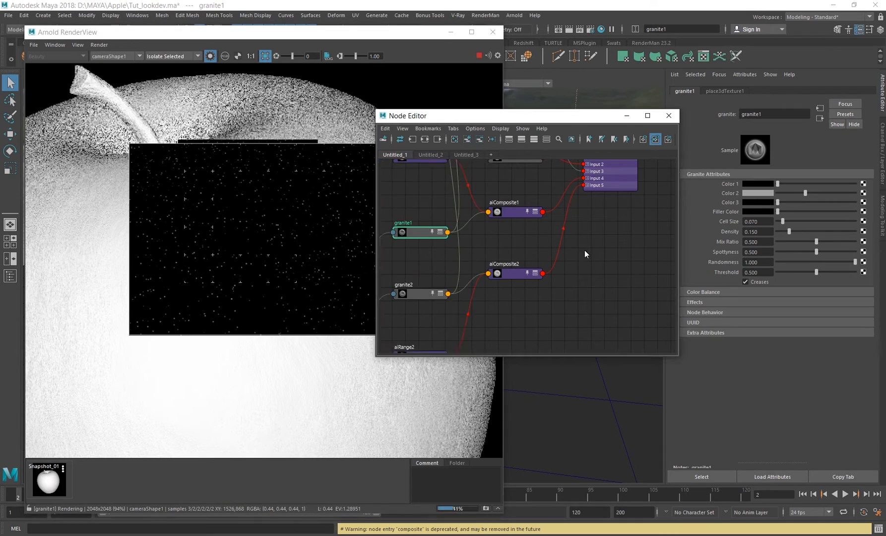
middle_click_drag(585, 250, 612, 272, "alt")
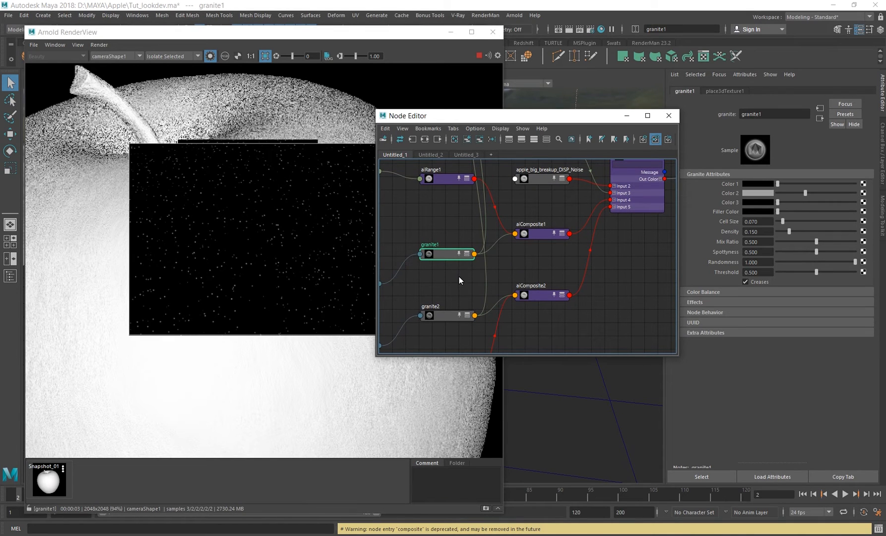
middle_click_drag(443, 270, 500, 260, "alt")
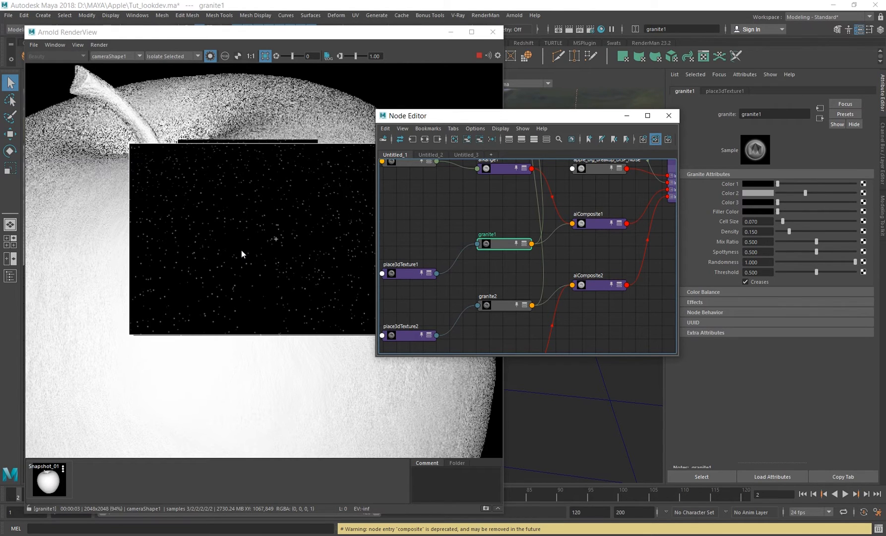
scroll(242, 250, "up", 3)
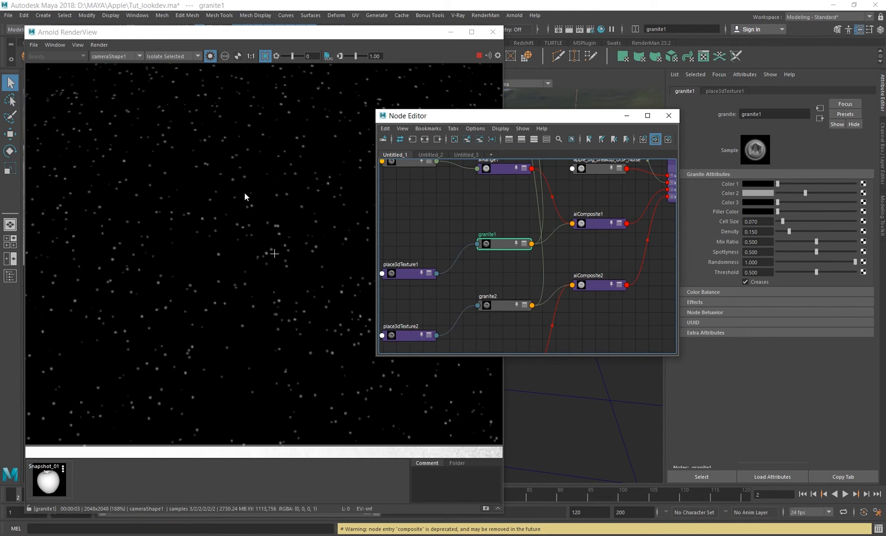
scroll(240, 189, "down", 2)
left_click(249, 198)
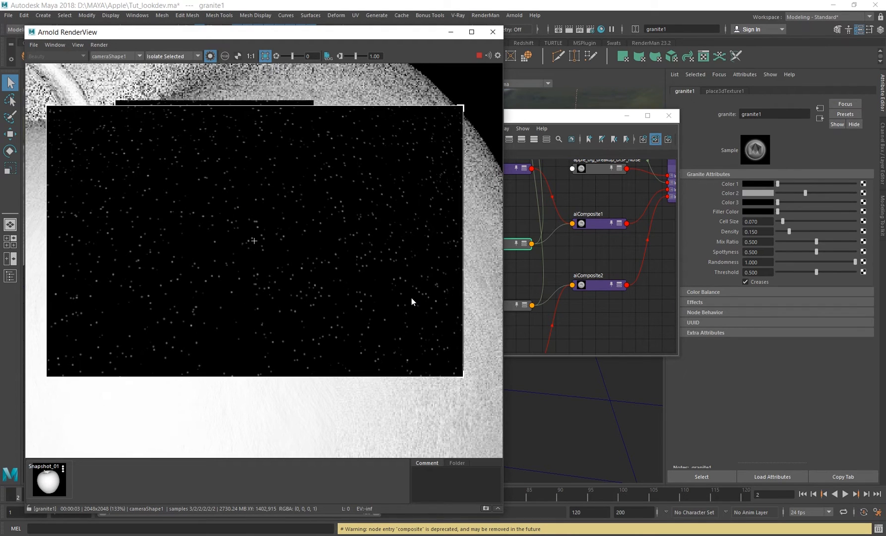
left_click(578, 261)
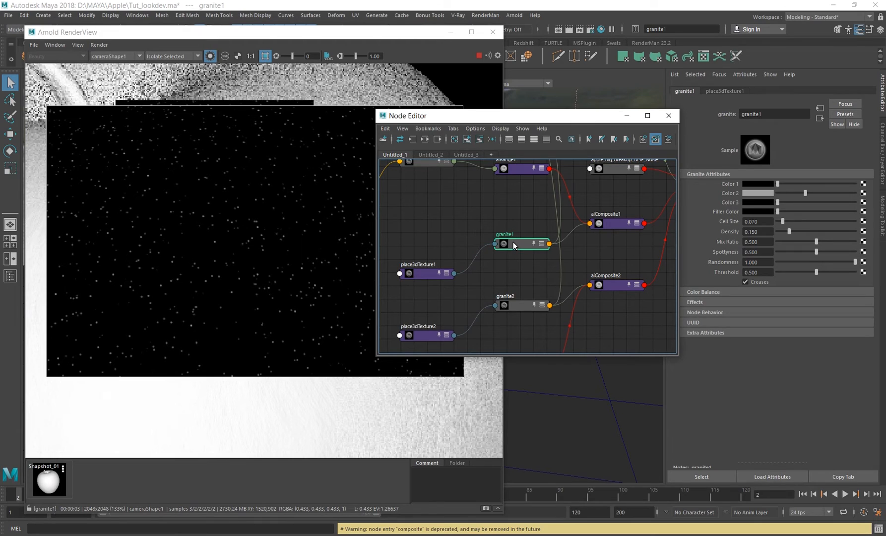
middle_click_drag(538, 322, 518, 305, "alt")
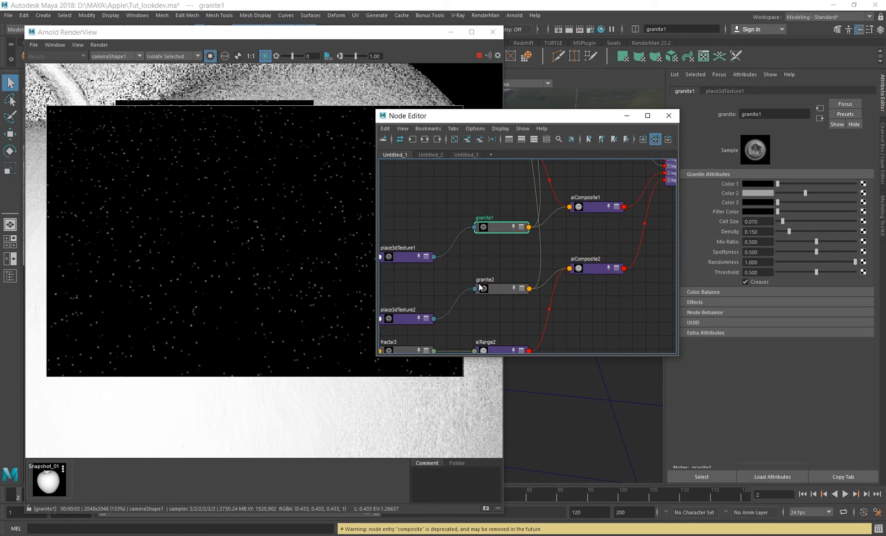
Trace how the granite and aiComposite nodes connect through apple_DISP_Layer to displacementShader1 in the node network.
middle_click_drag(482, 268, 492, 269, "alt")
right_click_drag(492, 269, 426, 261, "alt")
middle_click_drag(448, 227, 481, 275, "alt")
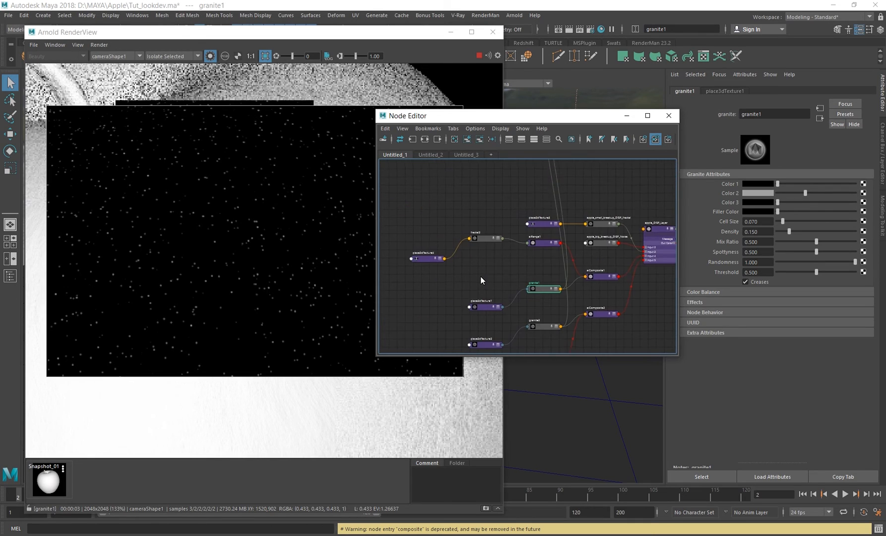
right_click_drag(528, 263, 427, 269, "alt")
middle_click_drag(650, 311, 573, 315, "alt")
right_click_drag(479, 298, 646, 341, "alt")
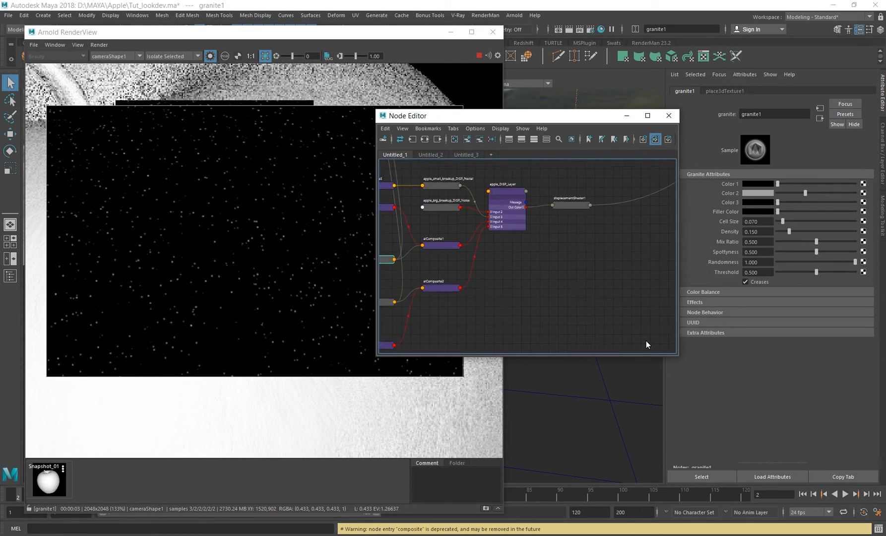
middle_click_drag(472, 281, 592, 295, "alt")
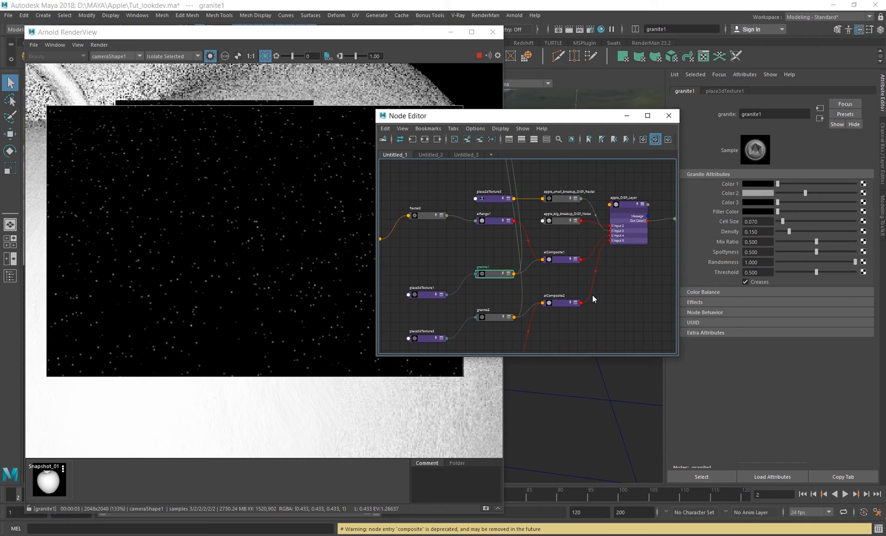
middle_click_drag(552, 283, 529, 275, "alt")
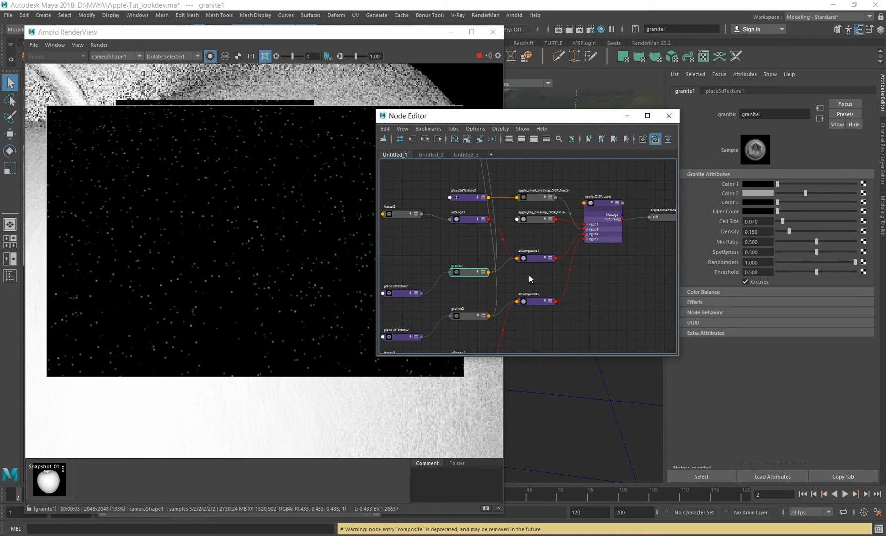
middle_click_drag(527, 280, 549, 279, "alt")
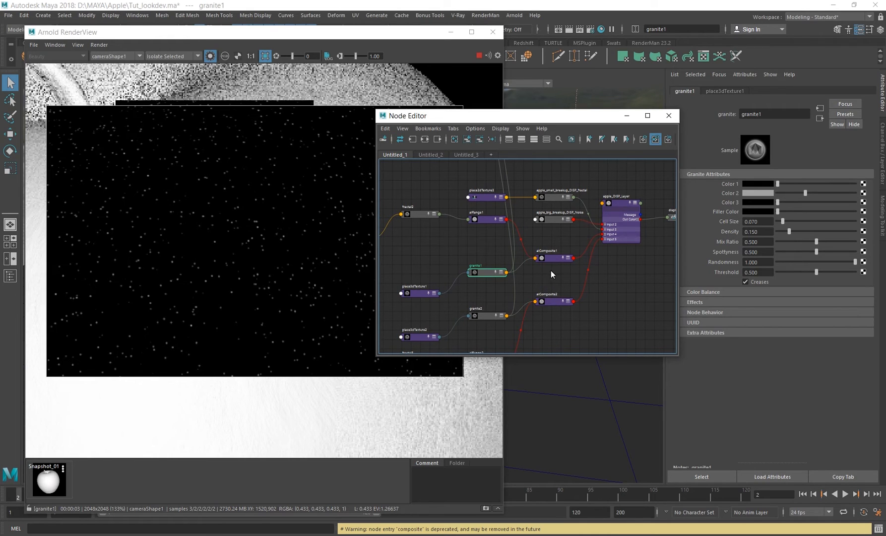
middle_click_drag(551, 271, 509, 262, "alt")
Isolate the granite2 texture in the live render, examine its dots up close, and compare it with granite1.
left_click(457, 297)
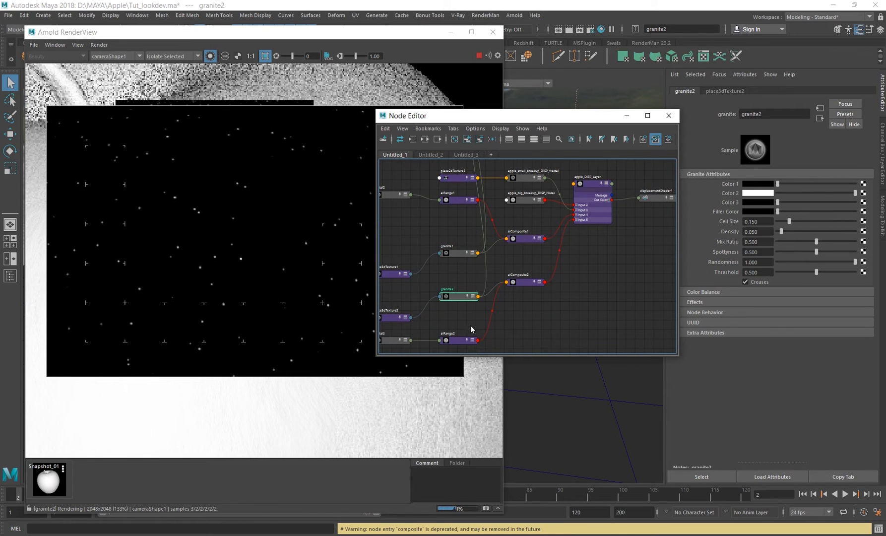
scroll(208, 233, "up", 2)
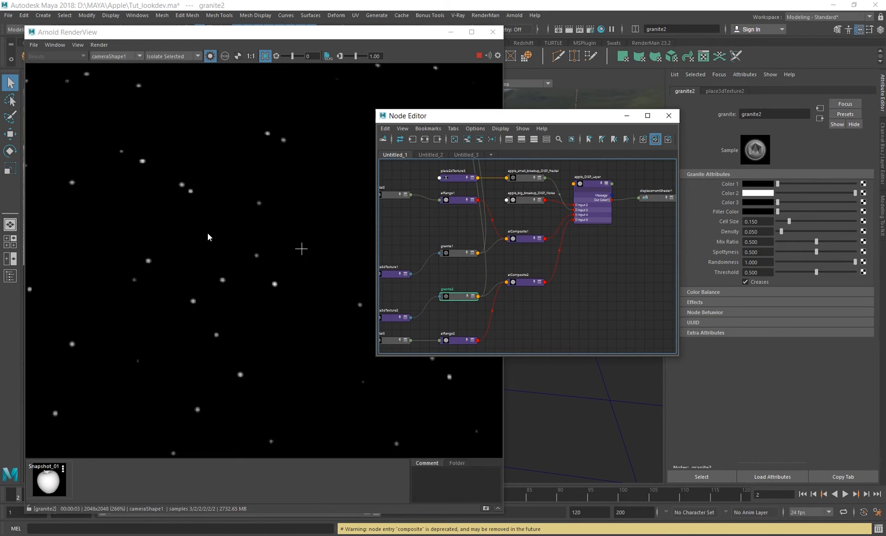
scroll(208, 233, "down", 1)
left_click(215, 236)
middle_click_drag(216, 236, 236, 246)
middle_click_drag(520, 257, 560, 264, "alt")
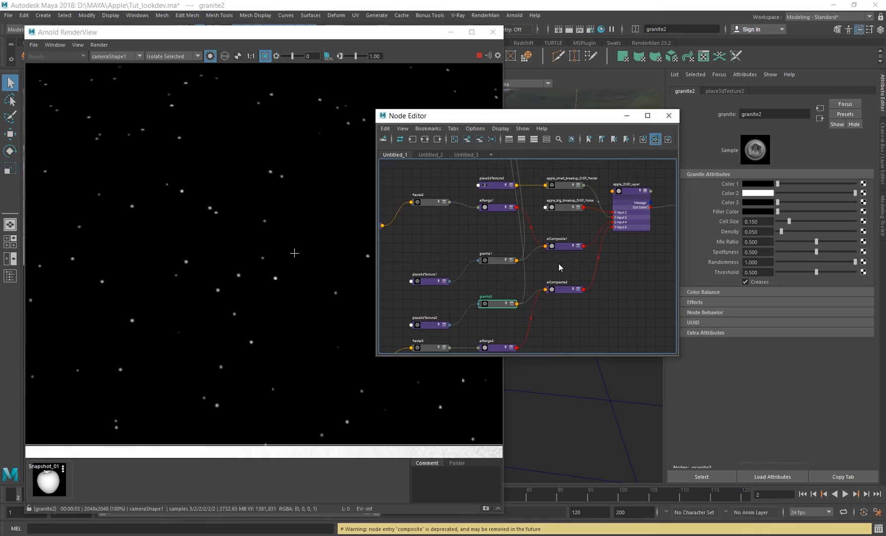
left_click(492, 260)
left_click(495, 304)
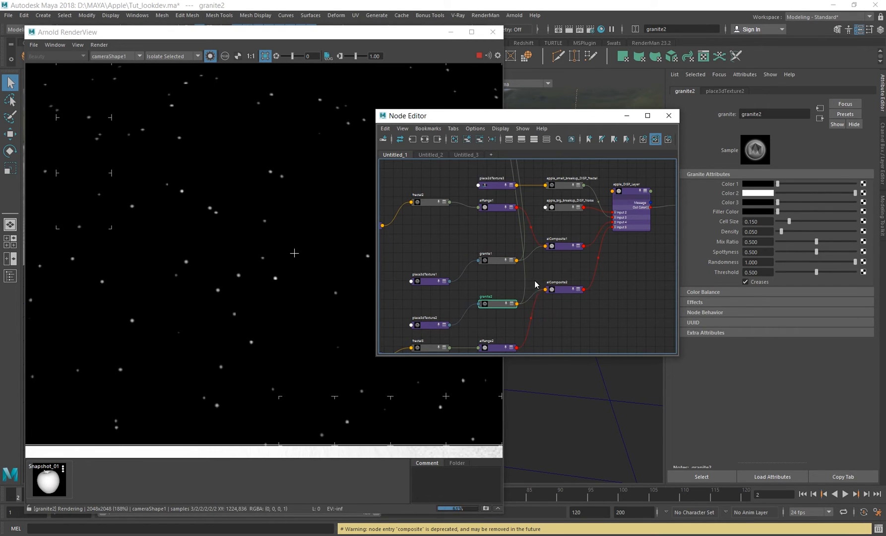
Switch the live render from Isolate Selected to Basic shading and examine the dots on the apple's surface.
middle_click_drag(558, 273, 545, 272, "alt")
left_click(172, 56)
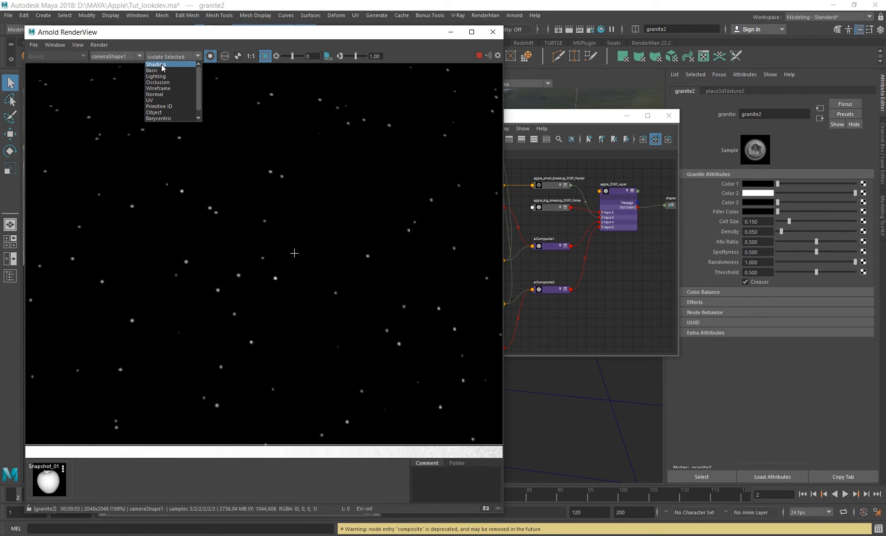
left_click(161, 64)
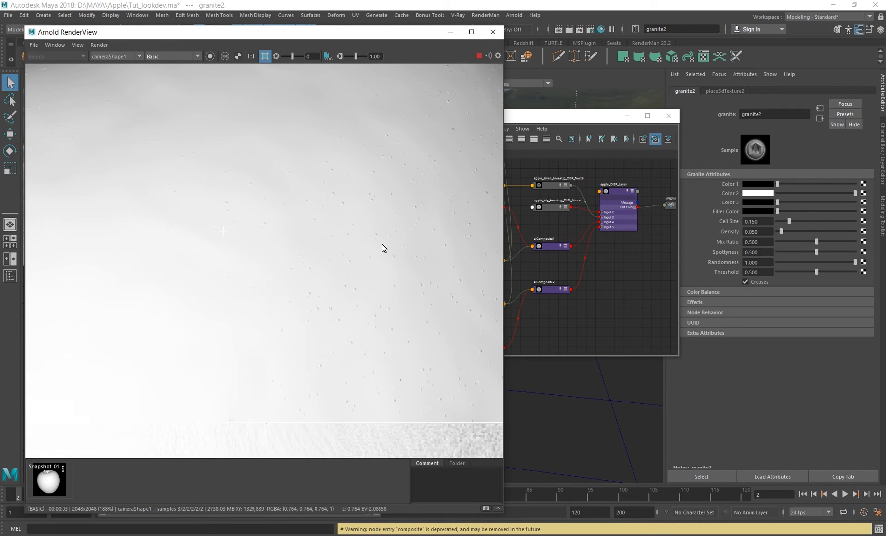
middle_click_drag(382, 244, 338, 259)
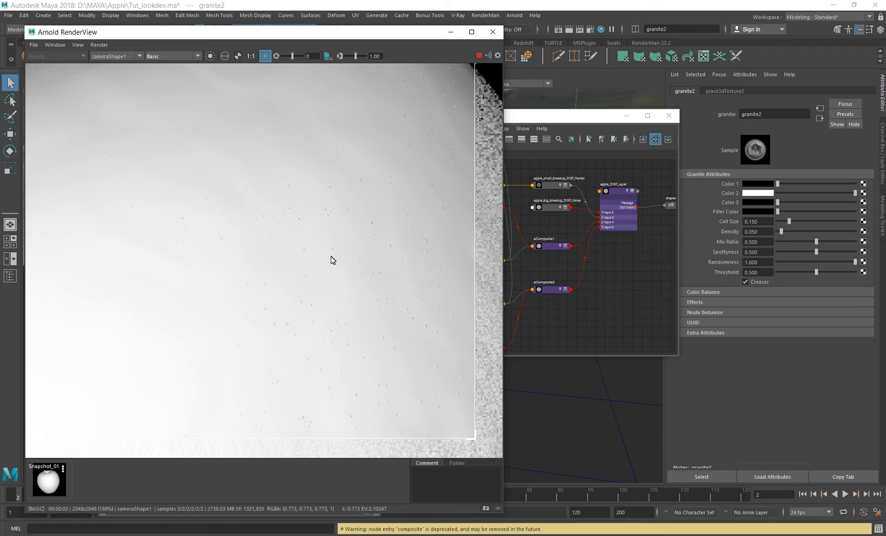
Check the apple's render in the Wireframe and Shading modes, and return it to Basic.
left_click(170, 55)
left_click(164, 88)
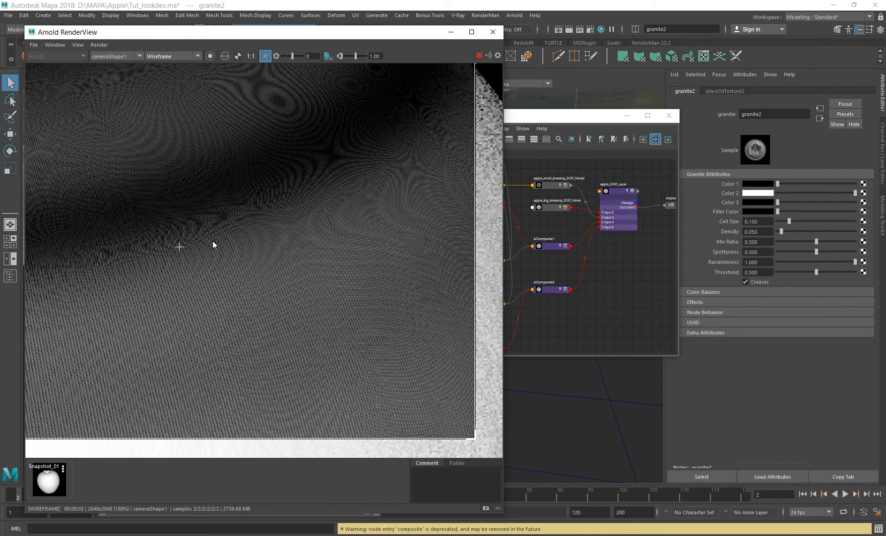
left_click(183, 57)
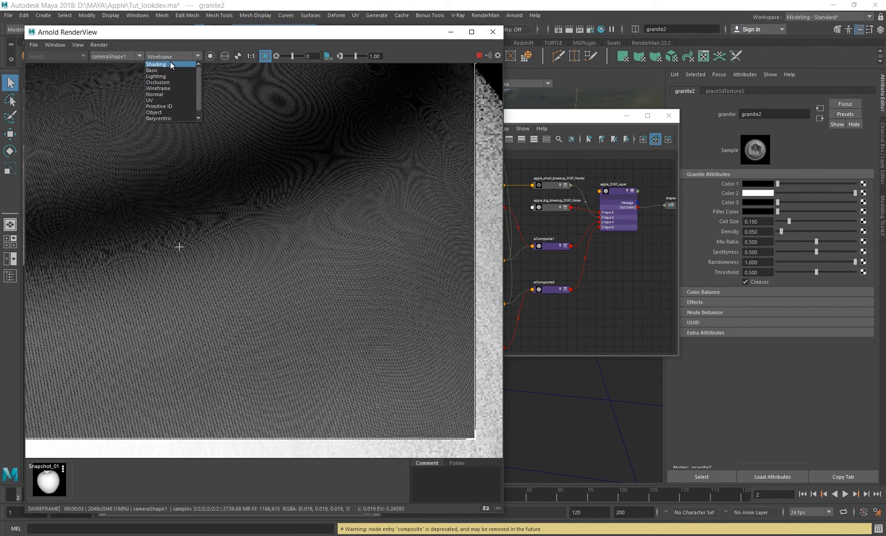
left_click(170, 64)
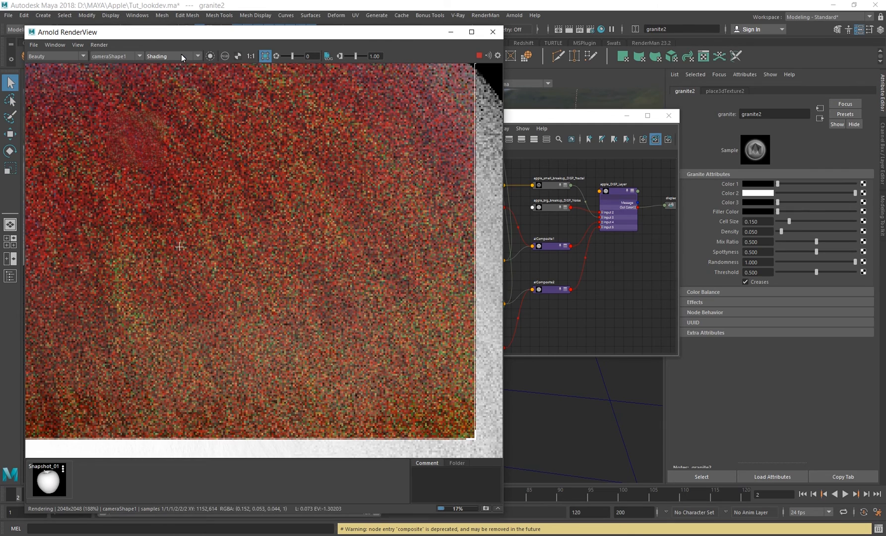
left_click(182, 56)
left_click(160, 71)
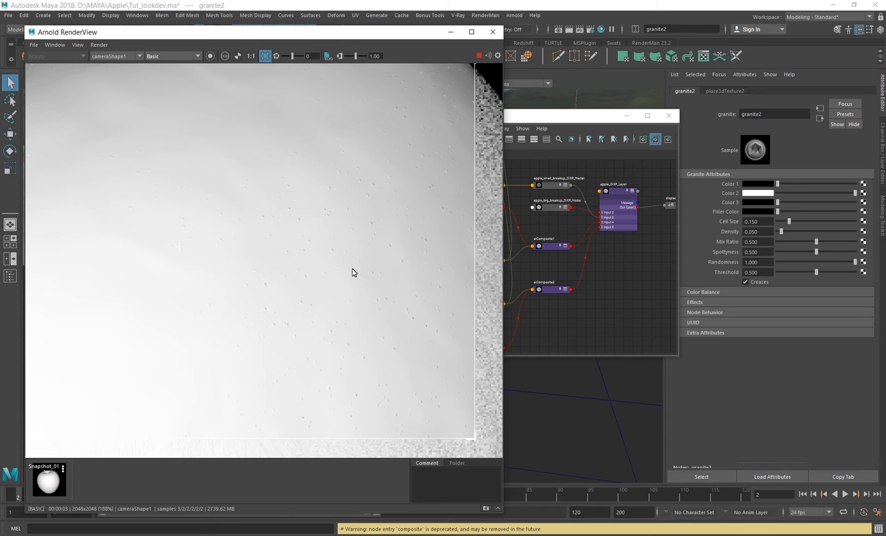
scroll(352, 270, "down", 1)
Enable Layer 3, small_breakups, and Layer 5, black dots, on the apple_DISP_Layer node.
middle_click_drag(611, 285, 560, 264, "alt")
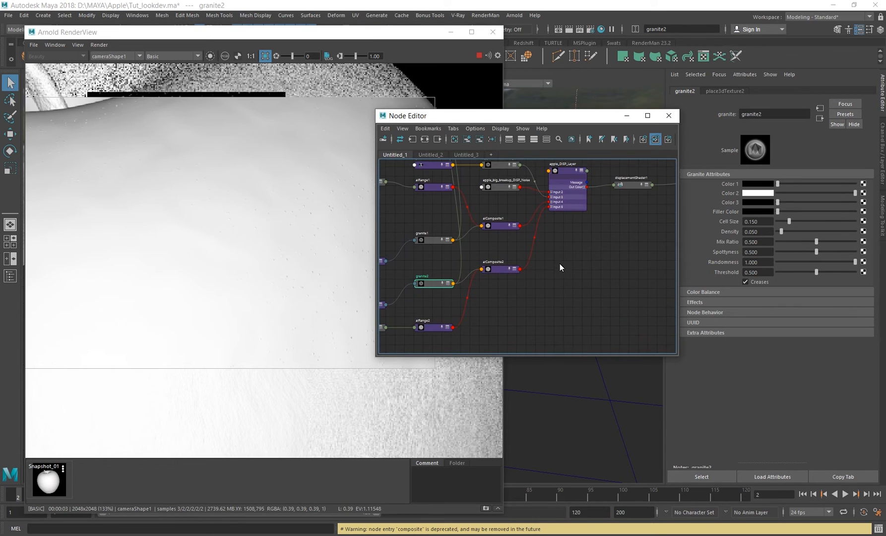
left_click(434, 239, "shift")
mouse_move(496, 314)
middle_mouse_down("alt")
mouse_move(543, 268)
mouse_move(495, 326)
middle_mouse_up("alt")
left_click(557, 211)
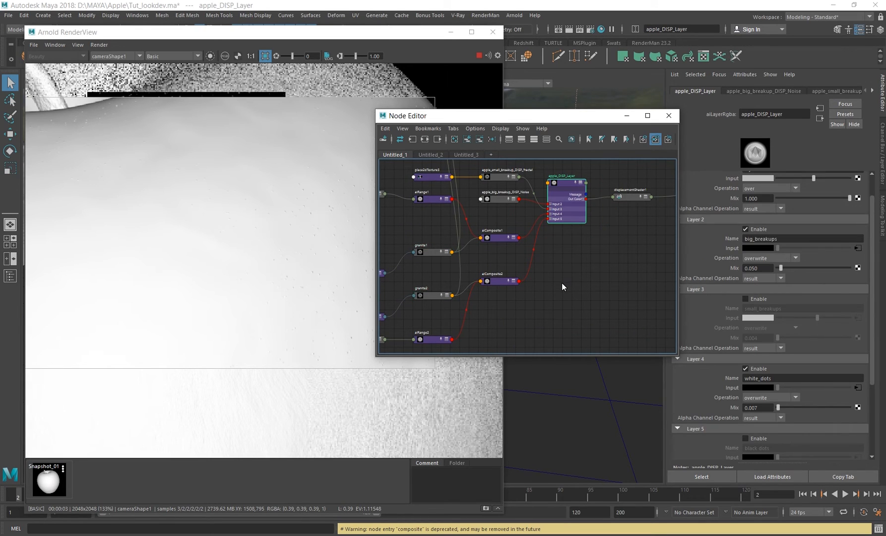
left_click(759, 299)
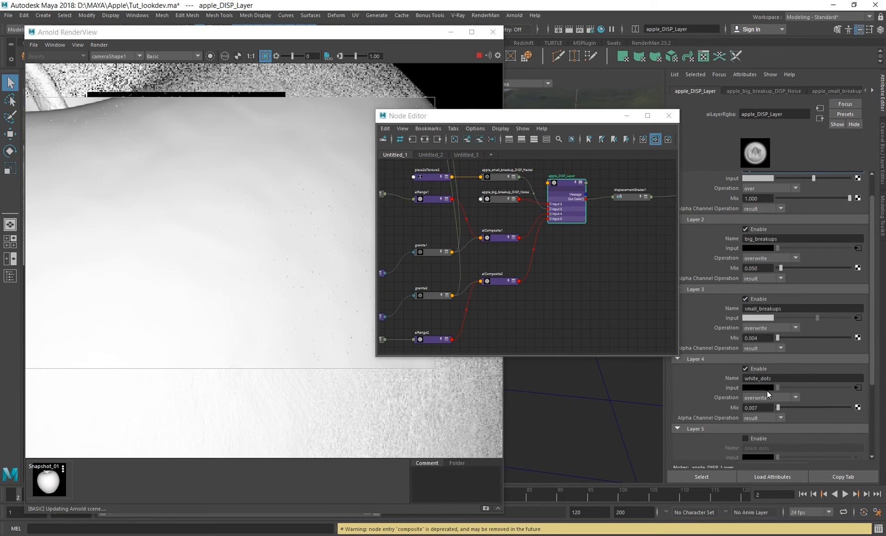
scroll(767, 391, "down", 1)
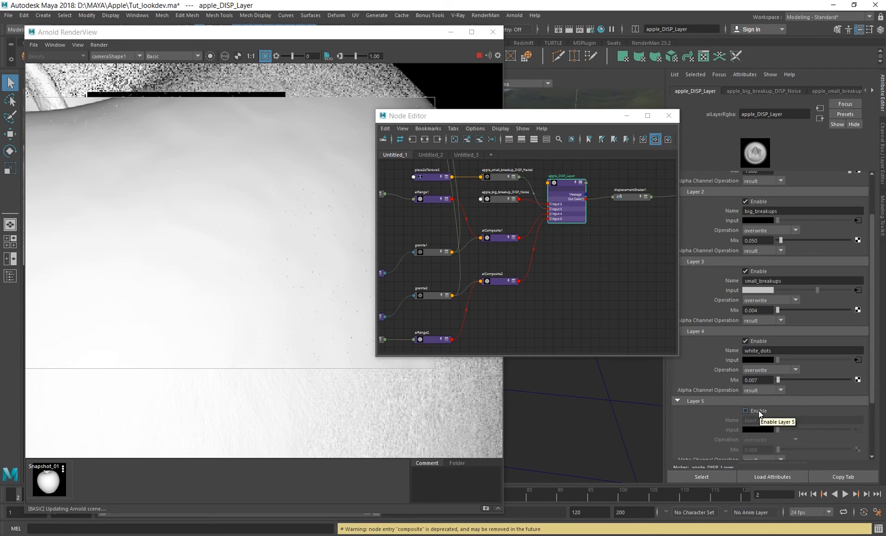
left_click(758, 411)
scroll(767, 387, "down", 2)
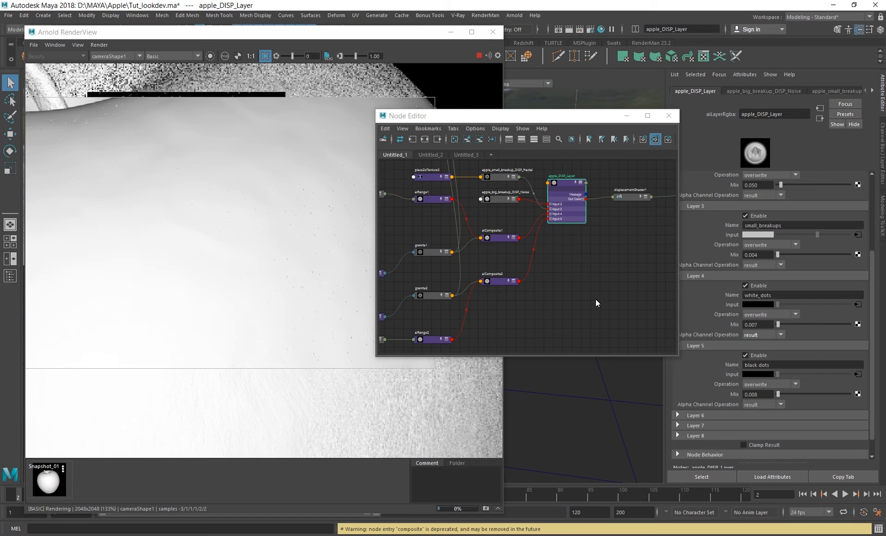
Show the whole apple in the live render and redraw the crop region over its upper-right part.
middle_click_drag(561, 288, 580, 301, "alt")
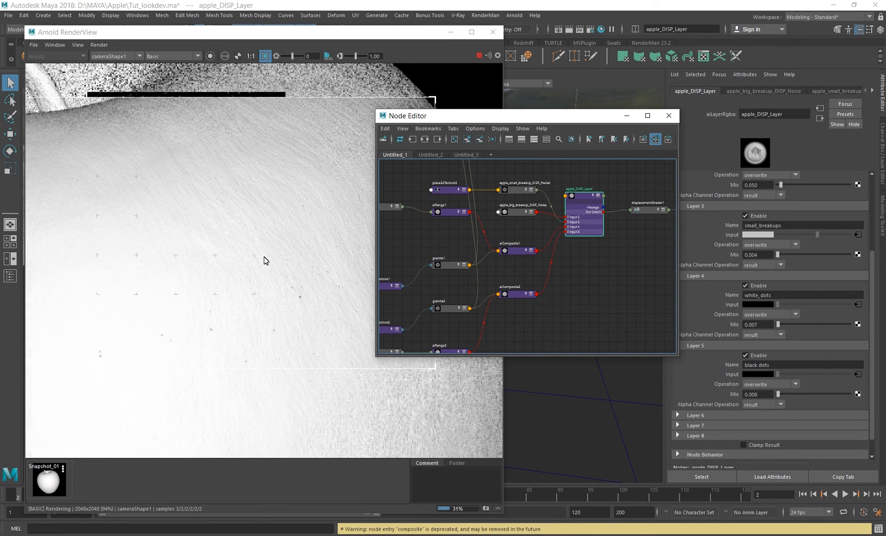
scroll(264, 257, "down", 1)
middle_click_drag(244, 233, 257, 183)
scroll(253, 222, "down", 2)
left_click_drag(196, 124, 376, 330)
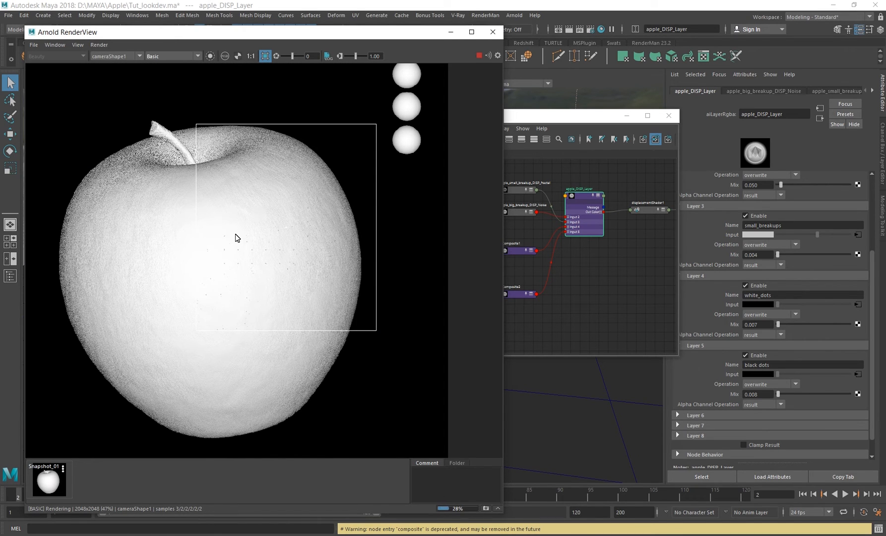
left_click(577, 292)
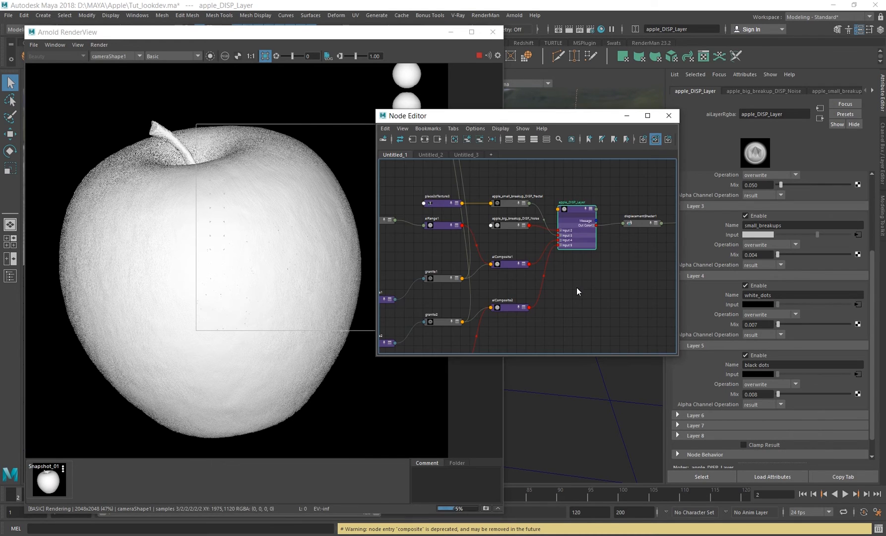
Examine the Layer 1 input of apple_DISP_Layer and the texture connections feeding its other layers.
scroll(540, 238, "up", 2)
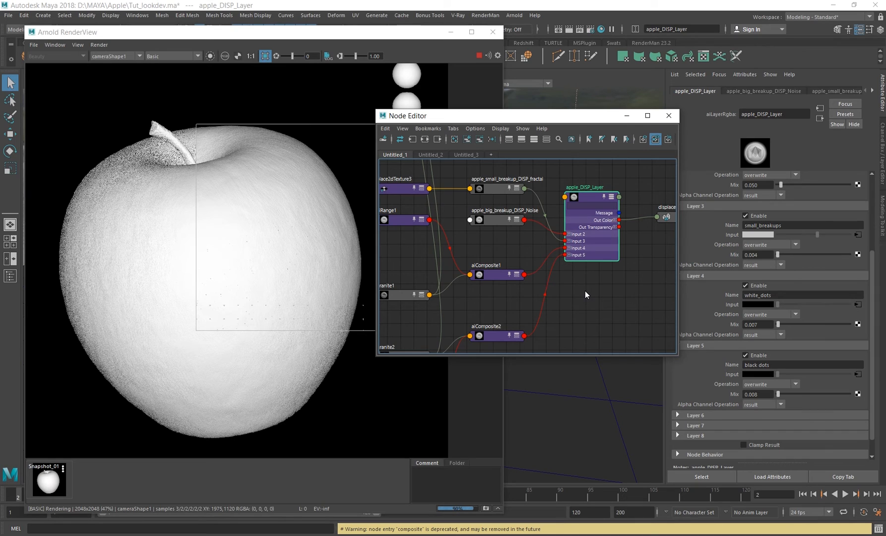
scroll(789, 257, "up", 4)
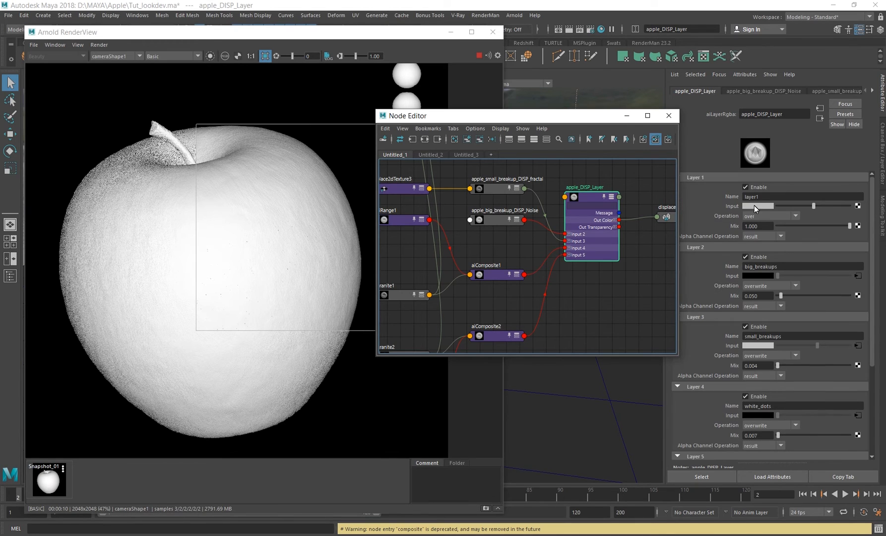
left_click_drag(597, 116, 582, 122)
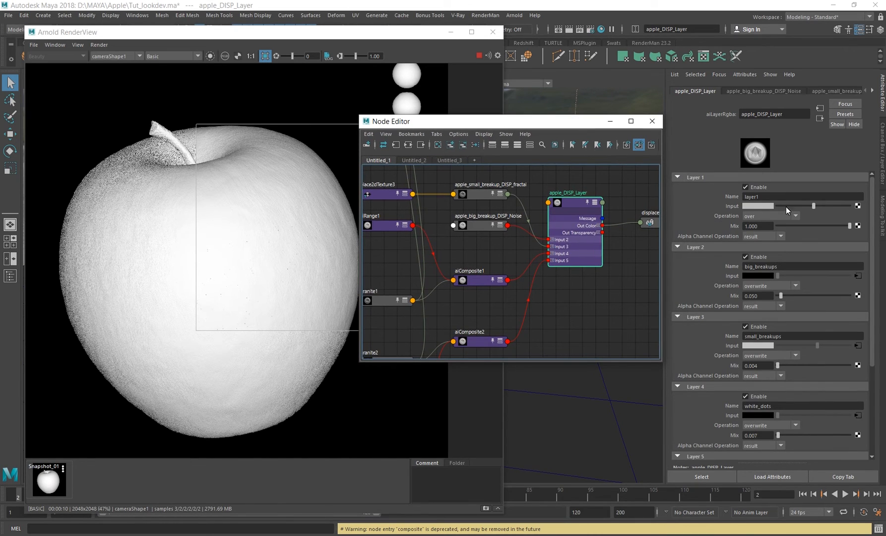
left_click(756, 208)
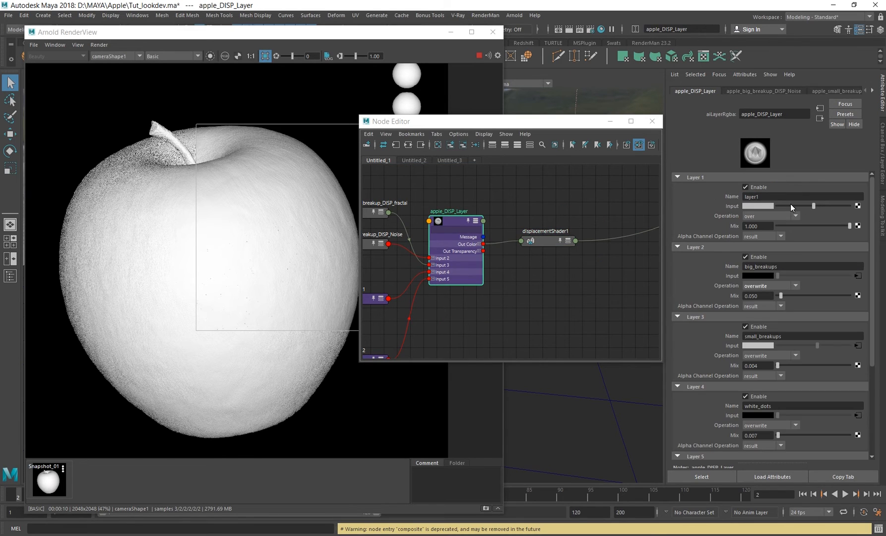
left_click(759, 207)
middle_click_drag(536, 294, 561, 284, "alt")
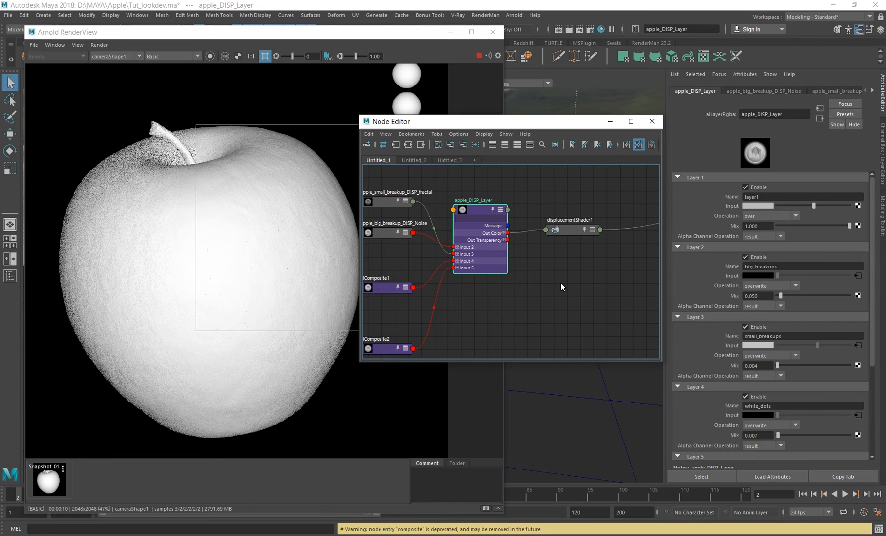
middle_click_drag(541, 282, 560, 285, "alt")
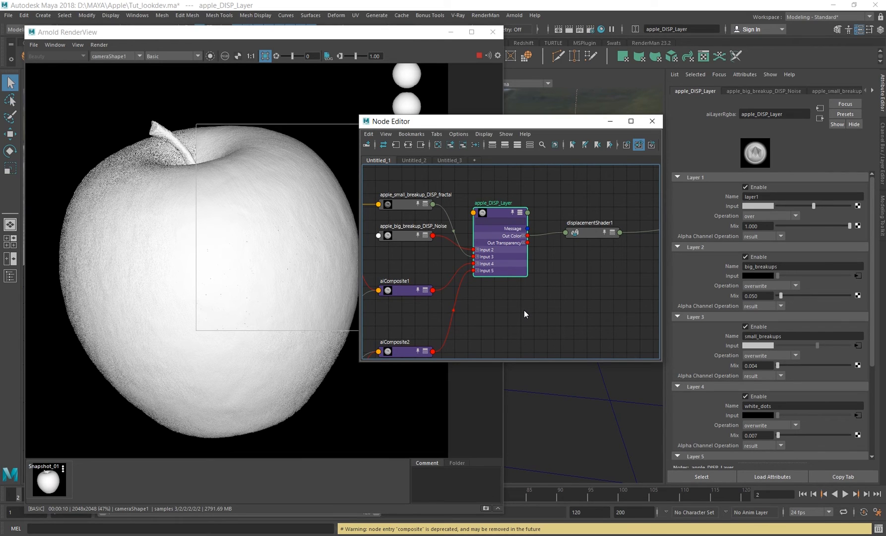
middle_click_drag(503, 316, 496, 316, "alt")
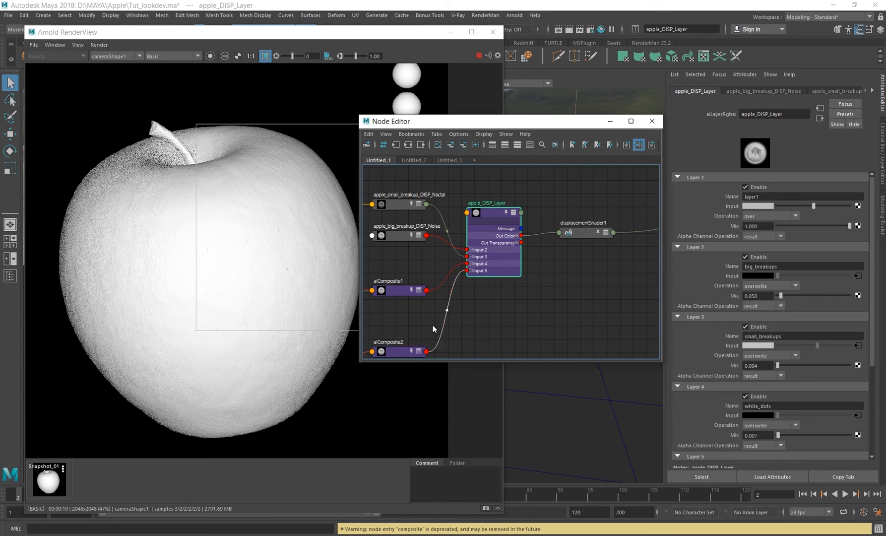
middle_click_drag(507, 304, 513, 302, "alt")
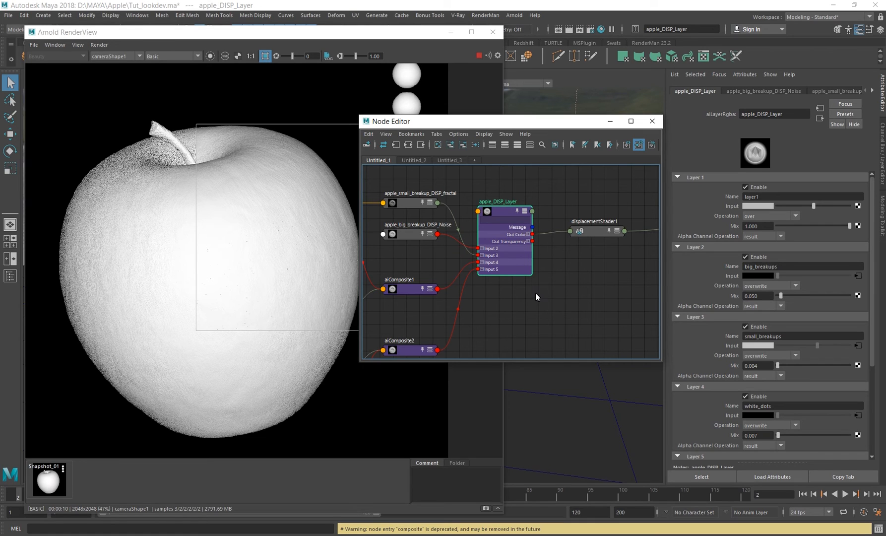
middle_click_drag(531, 295, 546, 292)
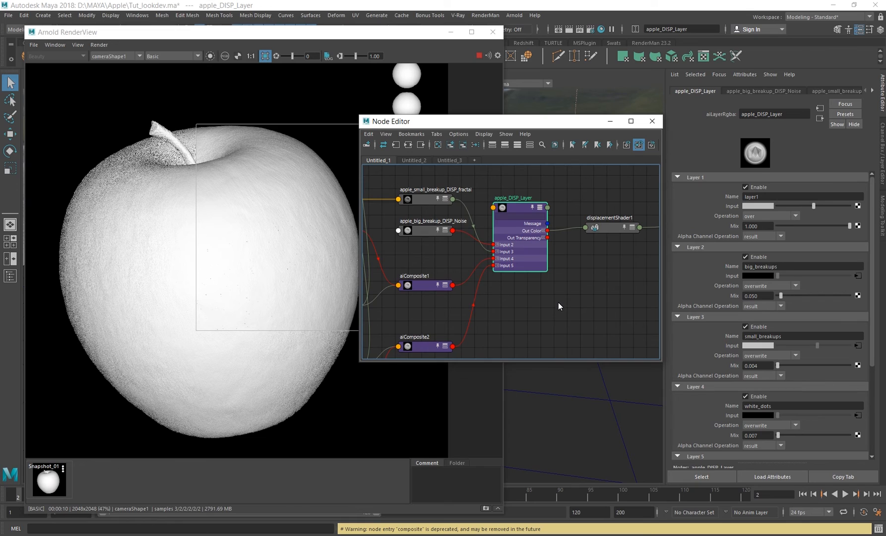
Stop the live render and bring the Node Editor to the front with more of the displacement network in view.
scroll(566, 328, "down", 2)
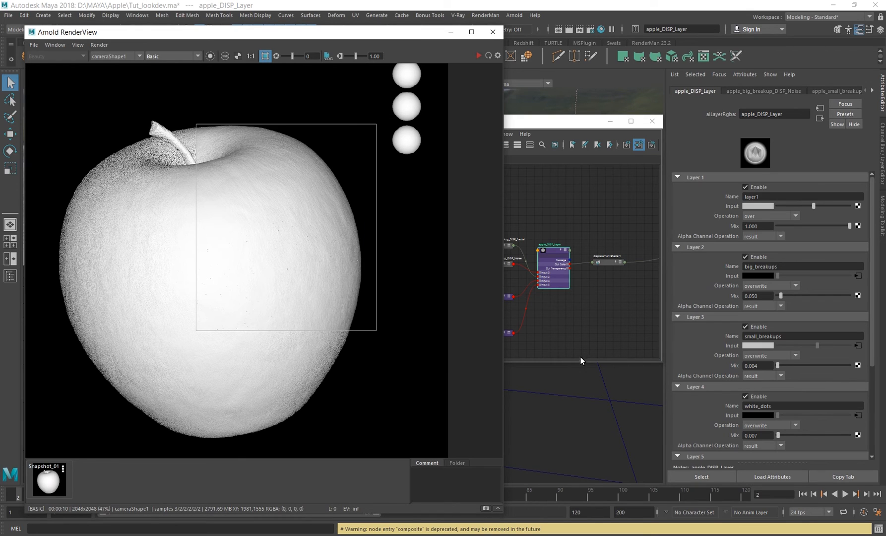
left_click(539, 121)
left_click_drag(539, 121, 556, 112)
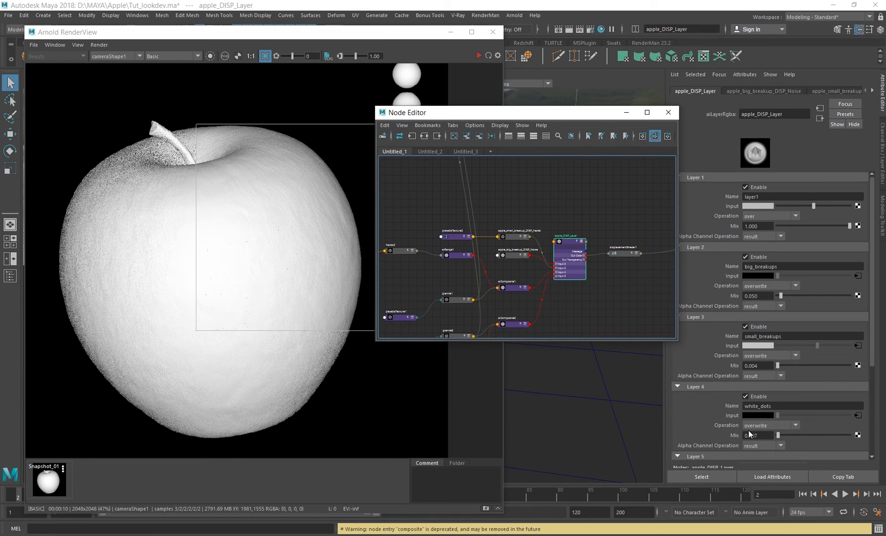
Enlarge the Node Editor window so the nodes feeding apple_DISP_Layer are easier to read.
left_click_drag(679, 343, 716, 422)
scroll(559, 268, "down", 3)
scroll(552, 311, "up", 5)
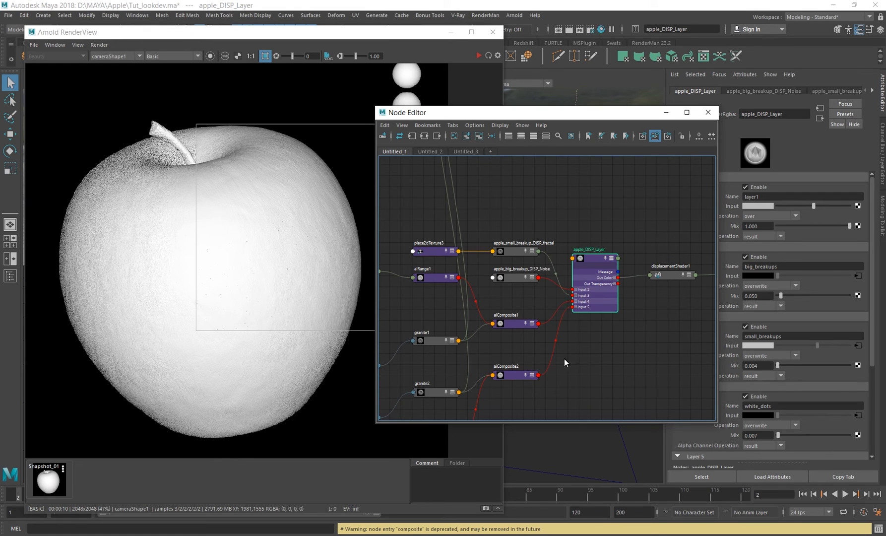
Select the apple mesh in the viewport and display the Arnold Subdivision settings of appleShape.
left_click_drag(406, 33, 394, 210)
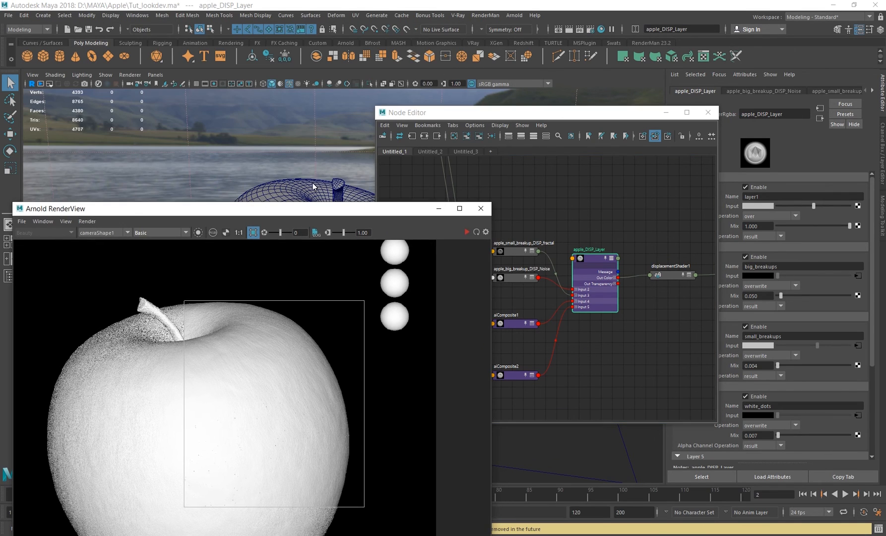
left_click(313, 186)
left_click_drag(604, 117, 557, 107)
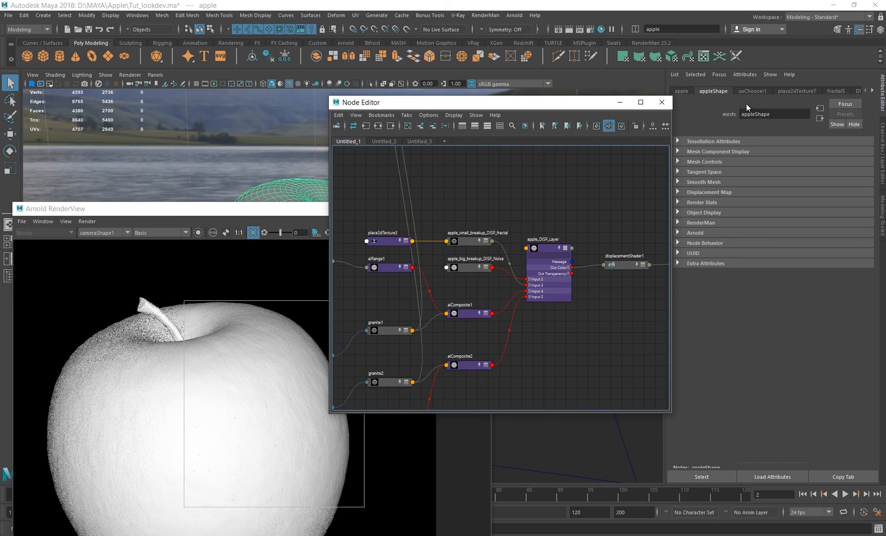
left_click(700, 232)
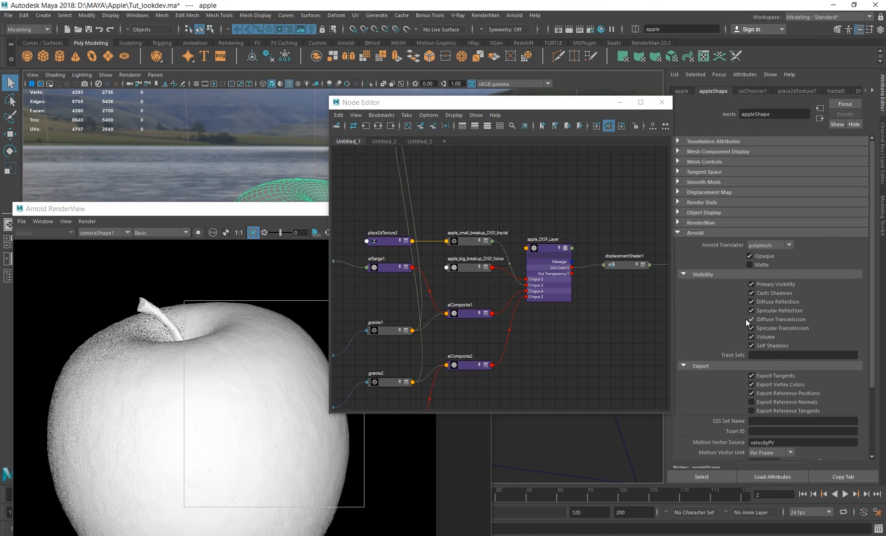
scroll(747, 349, "down", 3)
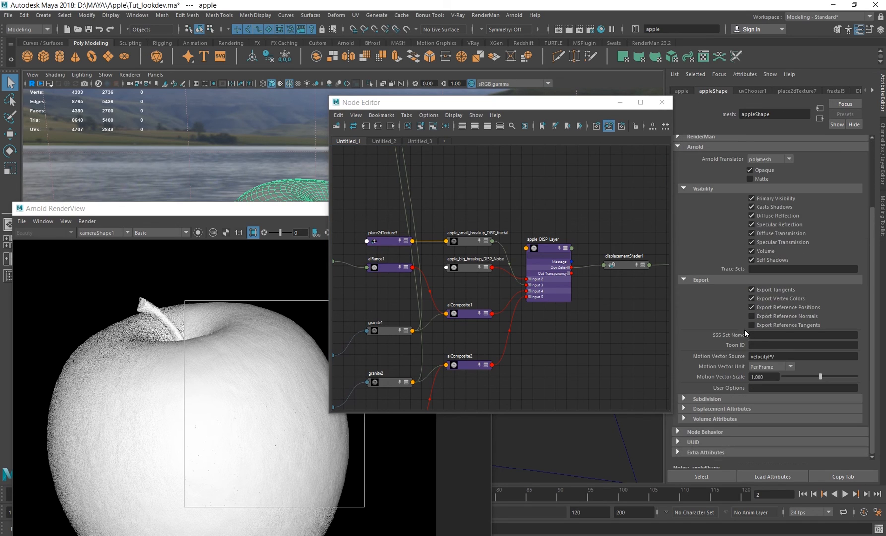
left_click(712, 398)
scroll(745, 358, "down", 3)
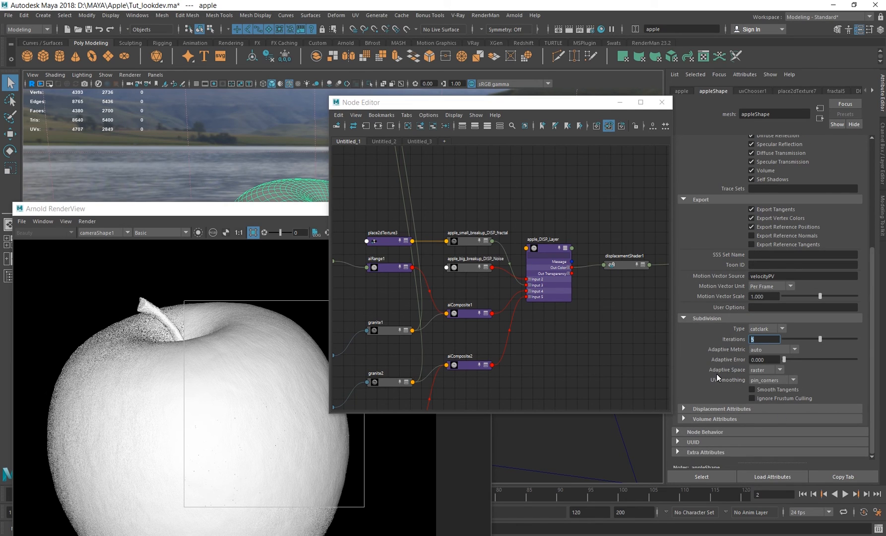
Bring the Arnold RenderView back into full view and examine the dots and fine breakups on the apple's front up close.
left_click_drag(239, 209, 289, 46)
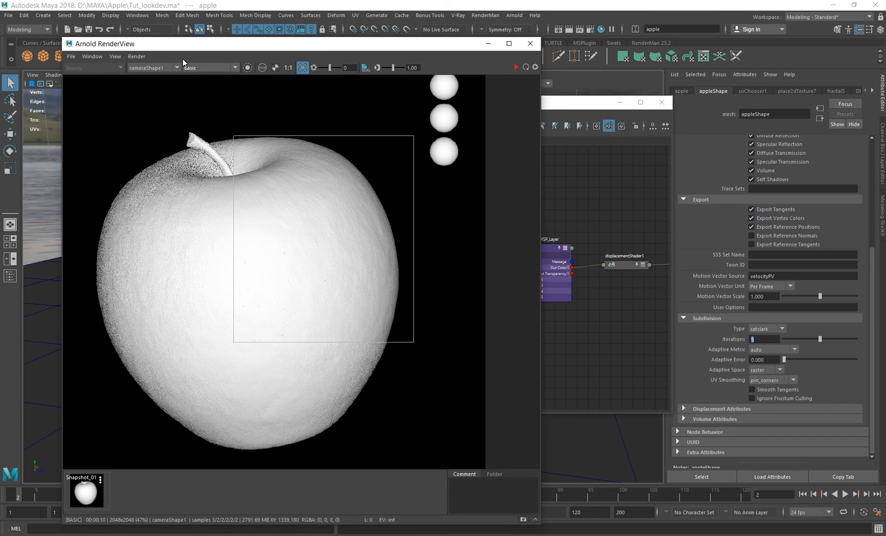
left_click_drag(183, 45, 219, 73)
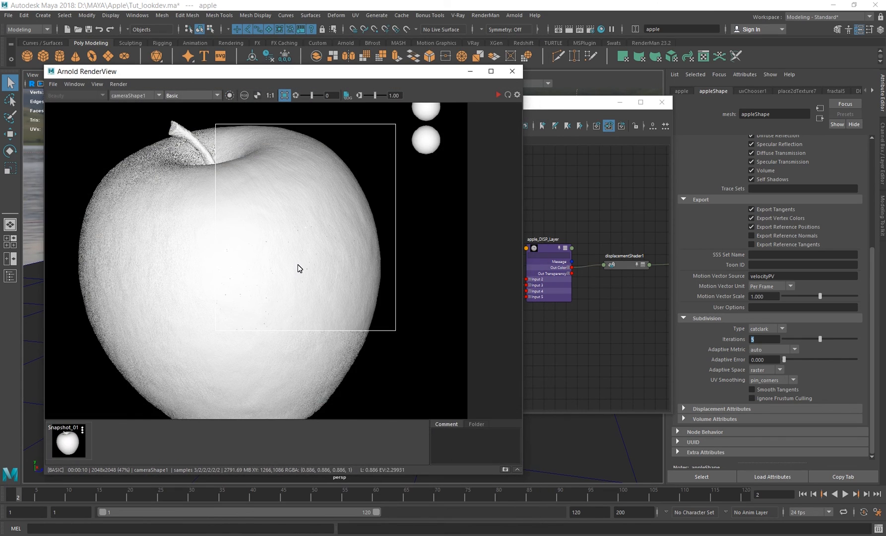
scroll(297, 265, "down", 2)
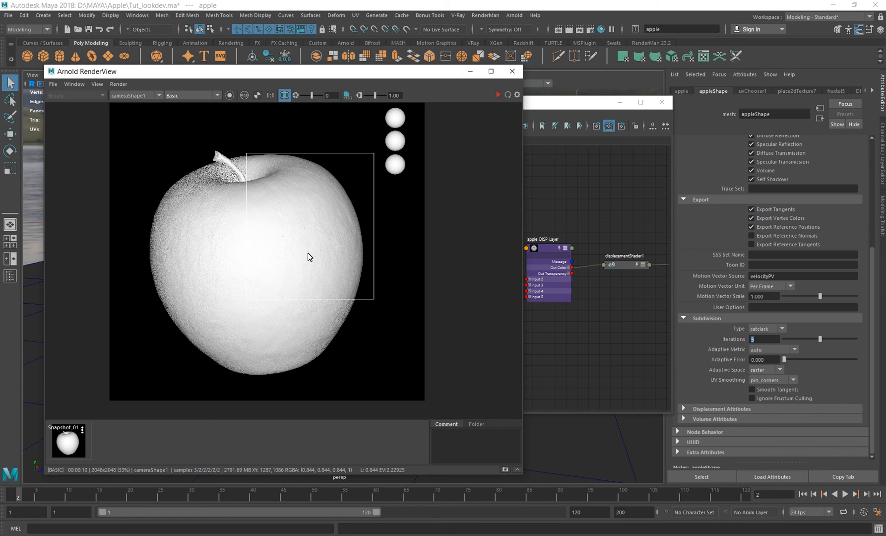
scroll(325, 245, "up", 2)
middle_click_drag(299, 227, 344, 218)
scroll(324, 247, "up", 3)
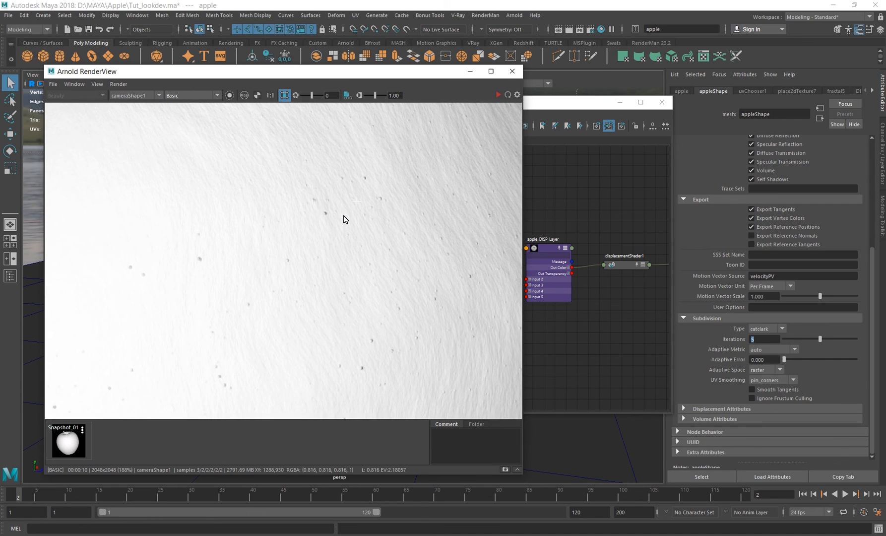
scroll(343, 216, "up", 1)
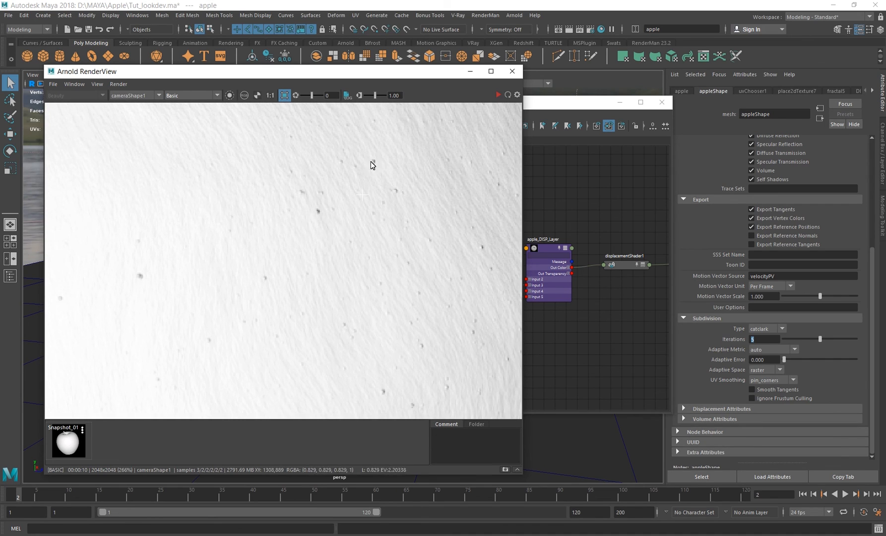
scroll(322, 238, "down", 1)
middle_click_drag(327, 257, 351, 233)
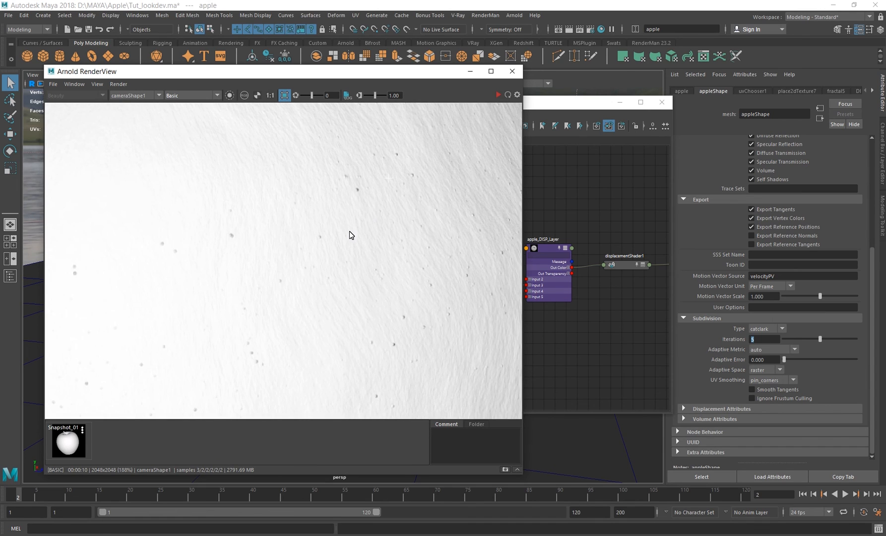
middle_click_drag(388, 346, 364, 279)
scroll(365, 280, "up", 1)
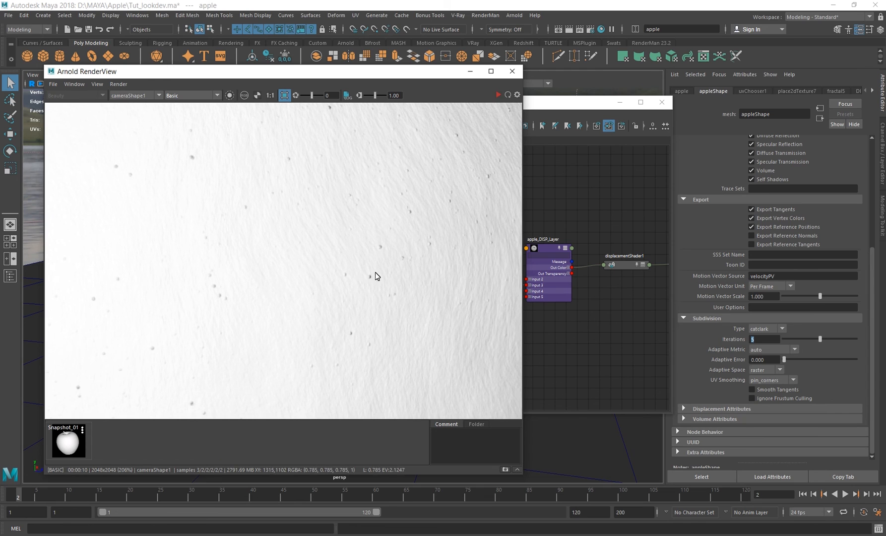
scroll(368, 292, "down", 2)
scroll(368, 288, "down", 2)
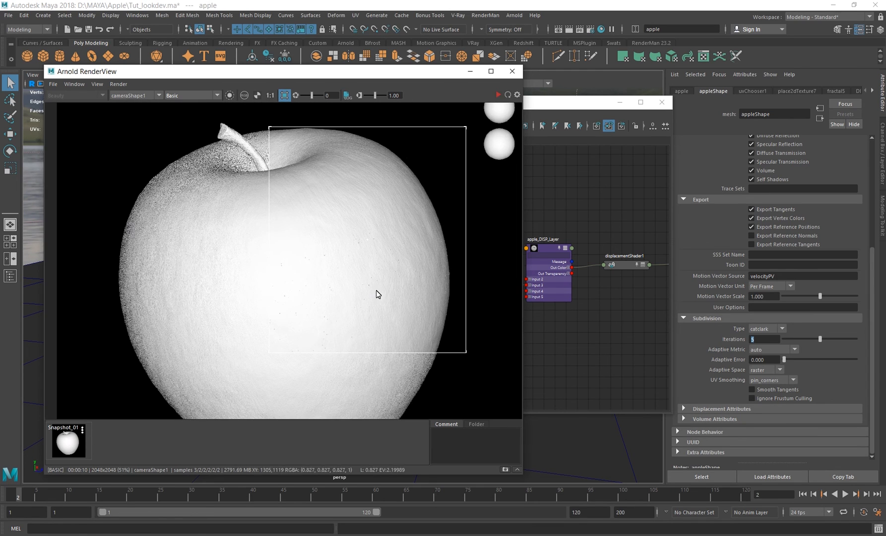
Inspect the displacement detail along the apple's shaded outer edge, ending with most of the apple framed in the render.
middle_click_drag(392, 278, 353, 270)
scroll(335, 248, "up", 3)
middle_click_drag(432, 257, 299, 320)
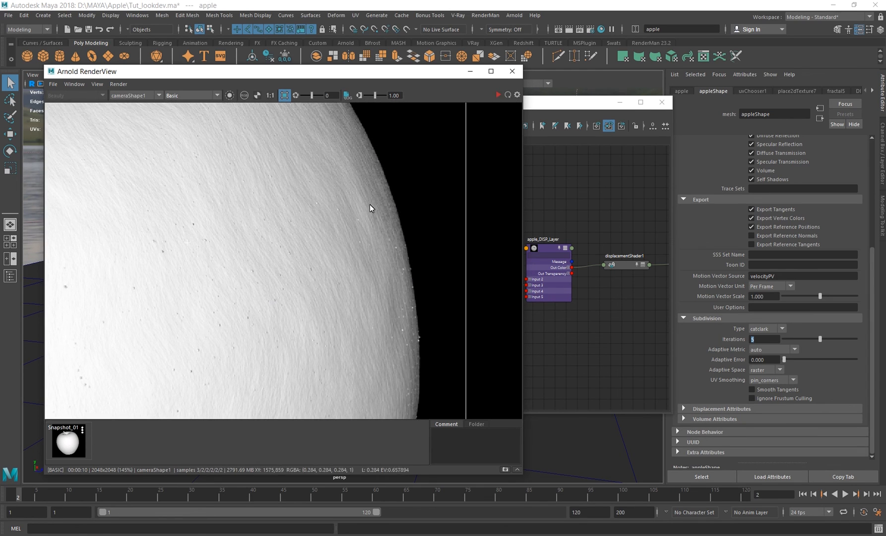
middle_click_drag(373, 265, 413, 161)
middle_click_drag(116, 281, 420, 261)
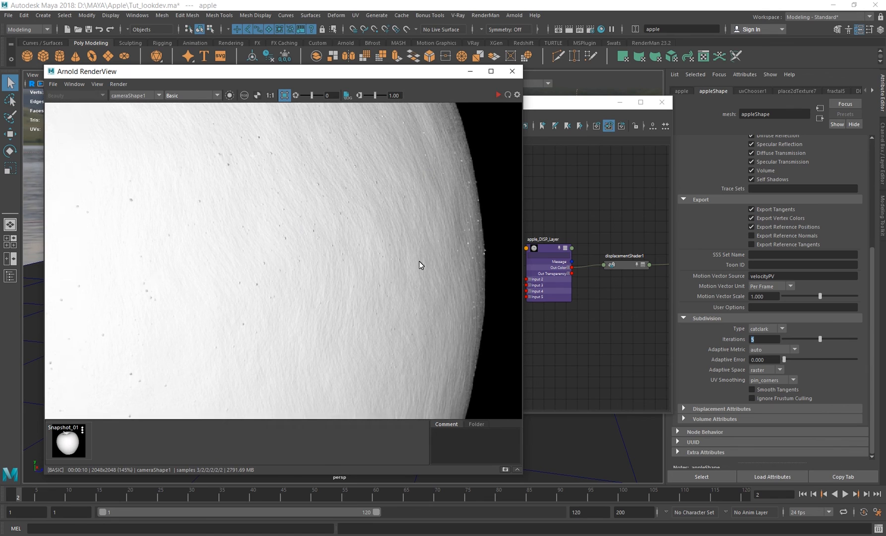
middle_click_drag(368, 308, 243, 275)
scroll(243, 275, "down", 3)
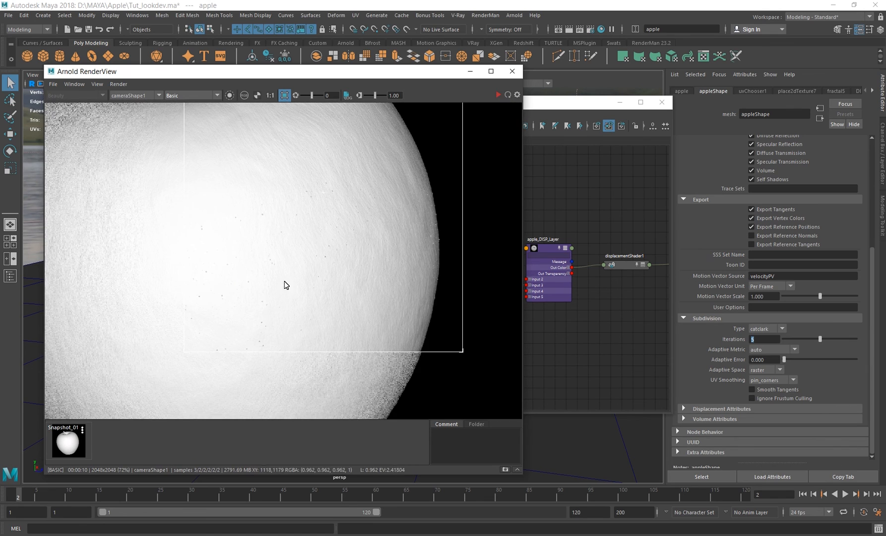
middle_click_drag(328, 262, 315, 295)
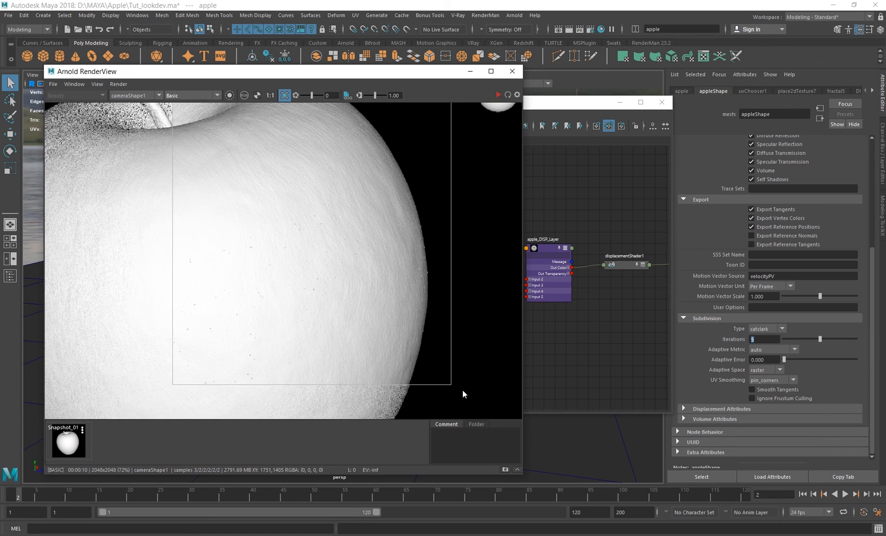
scroll(273, 276, "down", 2)
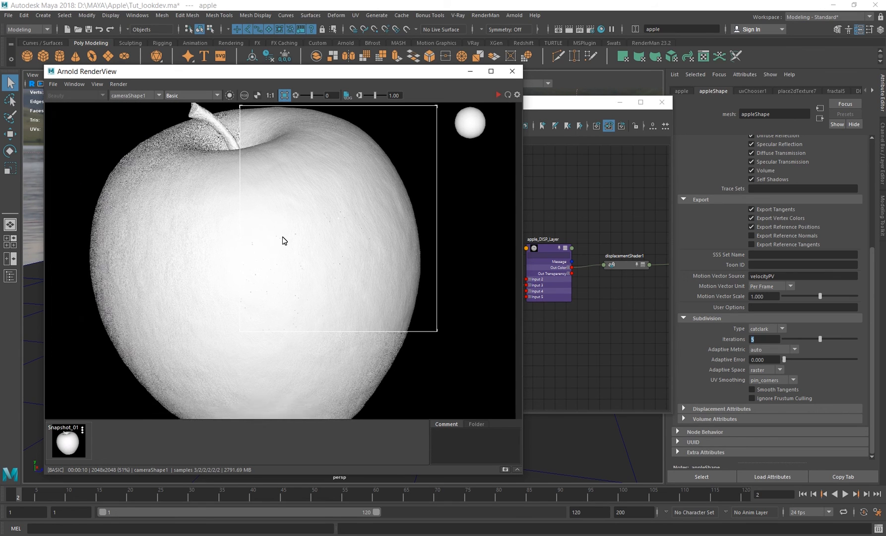
middle_click_drag(282, 237, 276, 258)
Select the apple_small_breakup_DISP_fractal node and start a live render showing it in Isolate Selected mode.
left_click(560, 104)
middle_click_drag(482, 368, 526, 183, "alt")
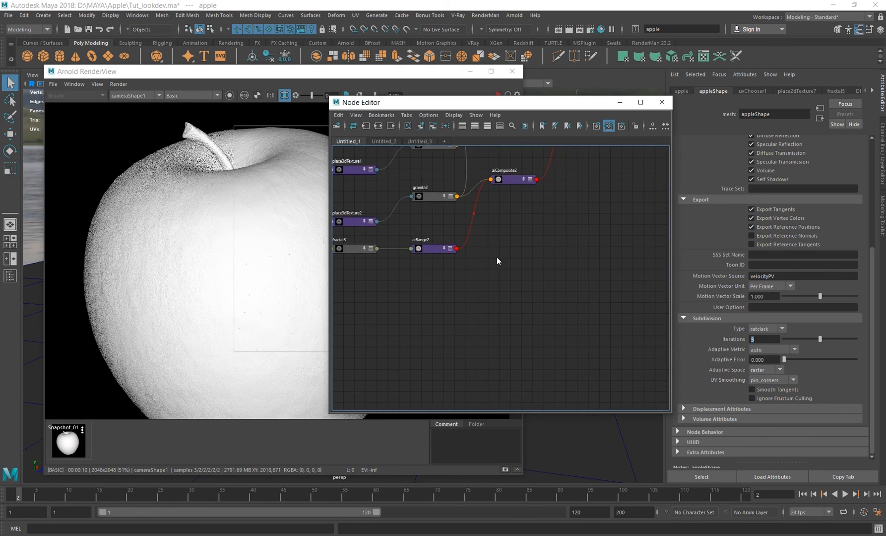
scroll(498, 257, "down", 3)
middle_click_drag(498, 314, 526, 371, "alt")
scroll(496, 286, "up", 3)
middle_click_drag(520, 281, 454, 379, "alt")
left_click(509, 238)
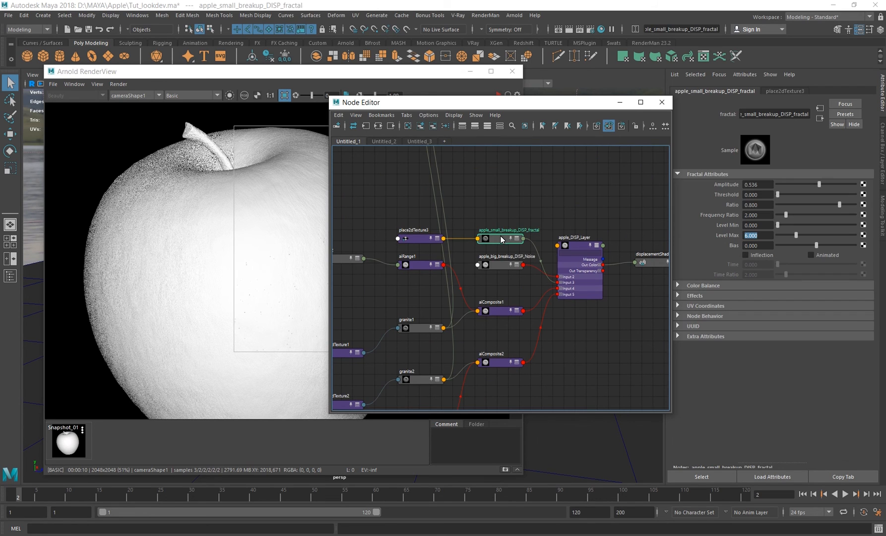
left_click(276, 80)
left_click(229, 95)
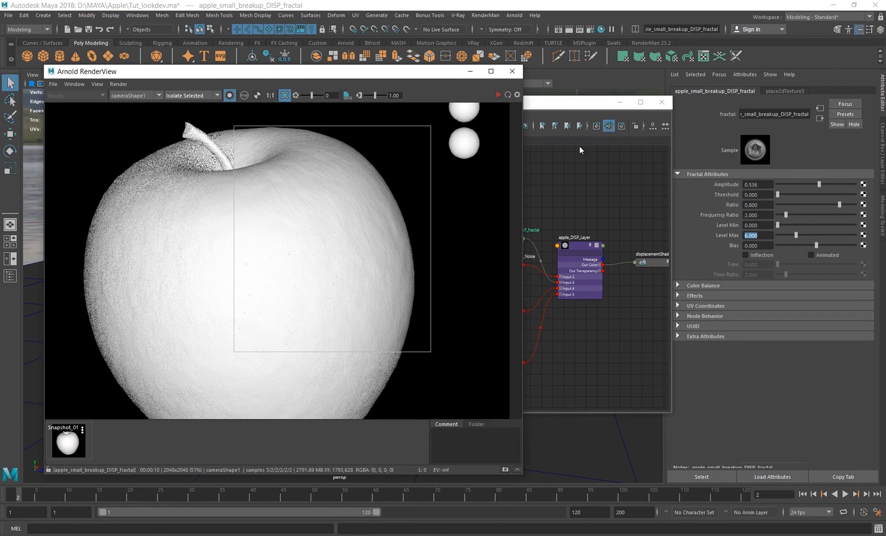
left_click(498, 95)
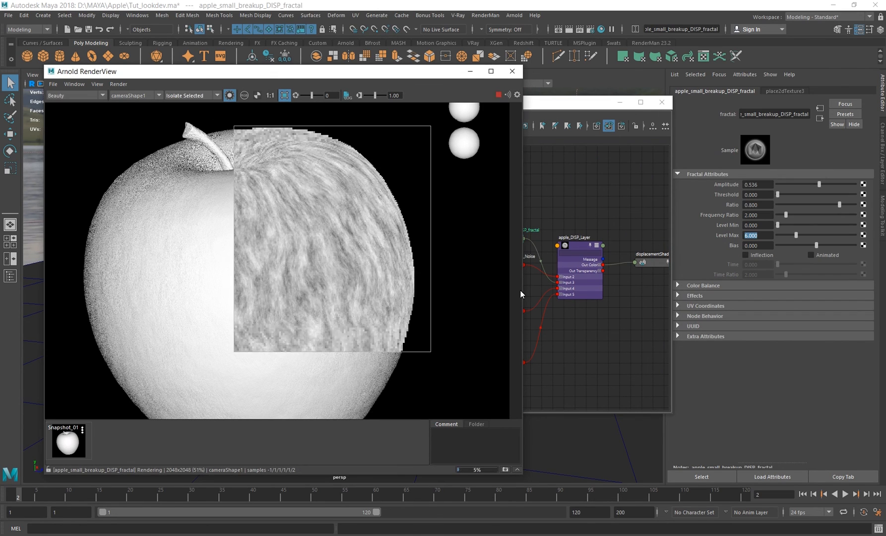
Review the small breakup fractal's Ratio and Level Max and the placement attributes of its place2dTexture3 node.
left_click(758, 206)
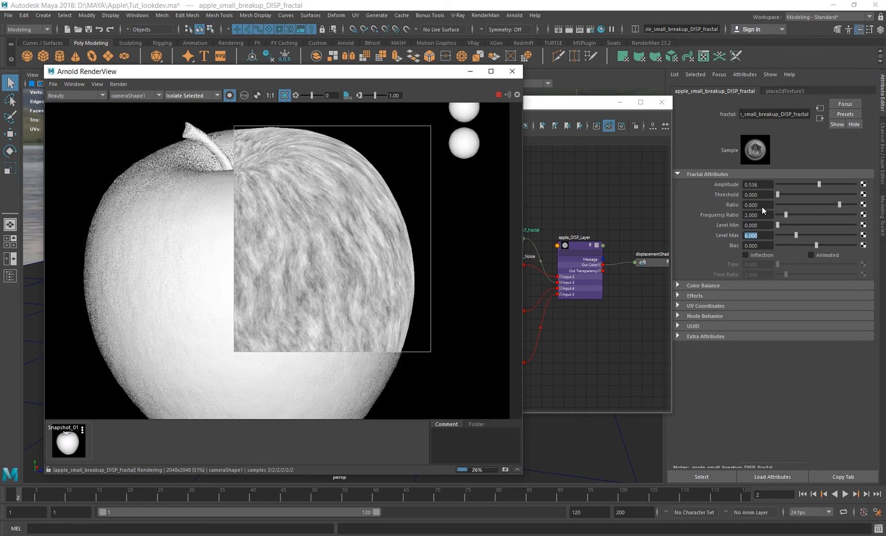
left_click(762, 235)
left_click(594, 331)
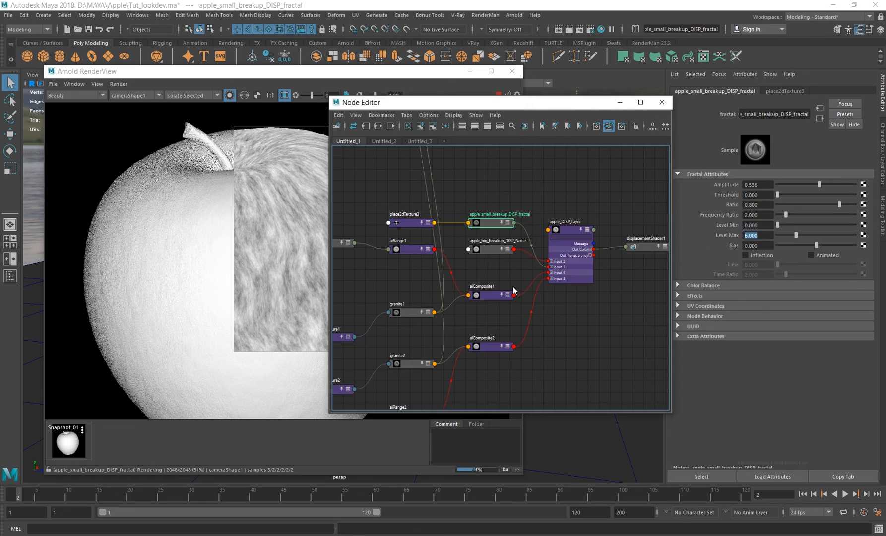
left_click(430, 233)
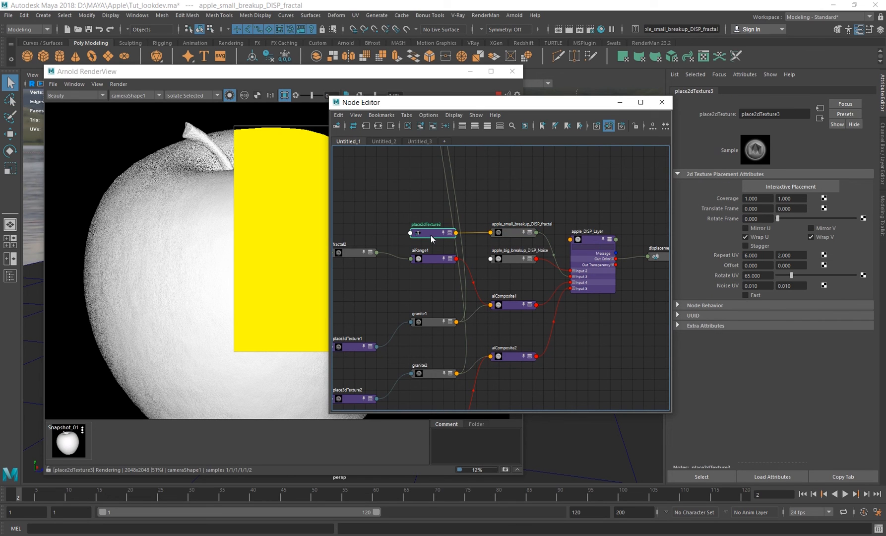
left_click(515, 233)
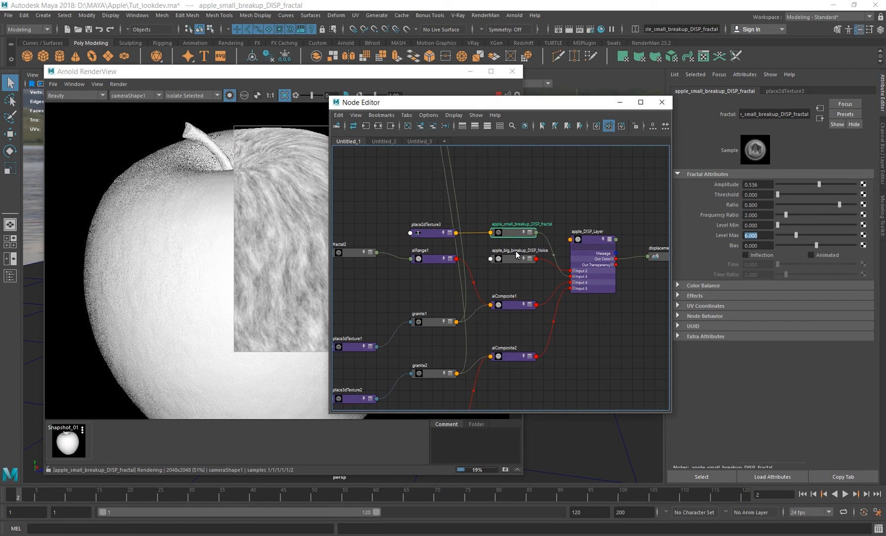
left_click(780, 93)
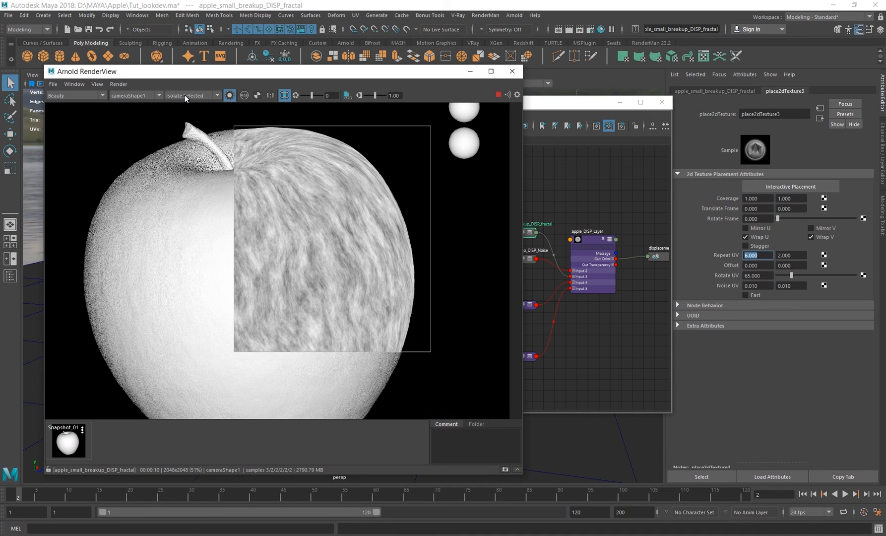
Return the live render to Basic shading and review the Repeat UV and Noise UV values of place2dTexture3.
left_click(185, 96)
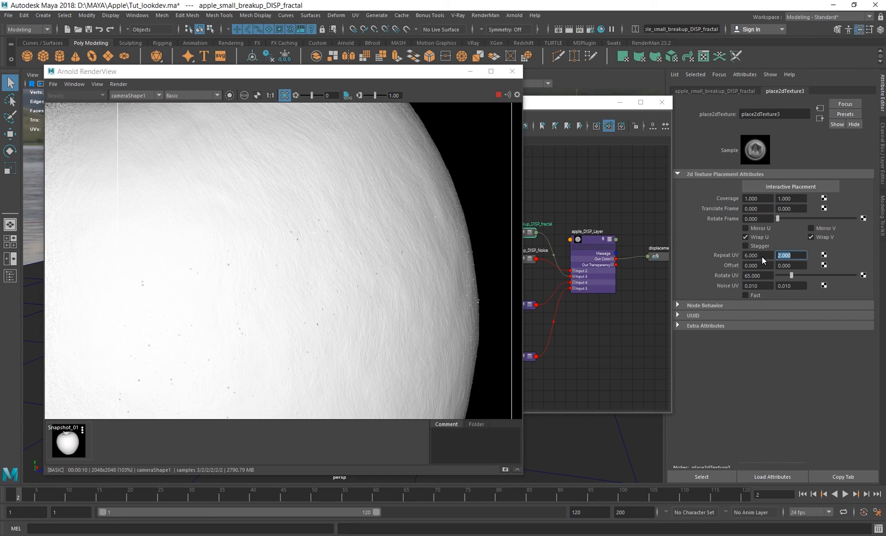
left_click(763, 257)
left_click(764, 255)
left_click(609, 343)
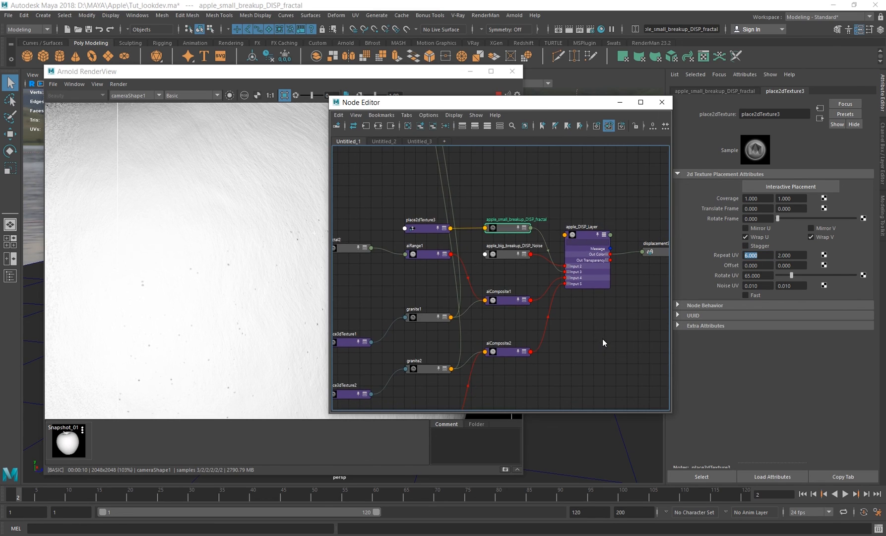
left_click(294, 74)
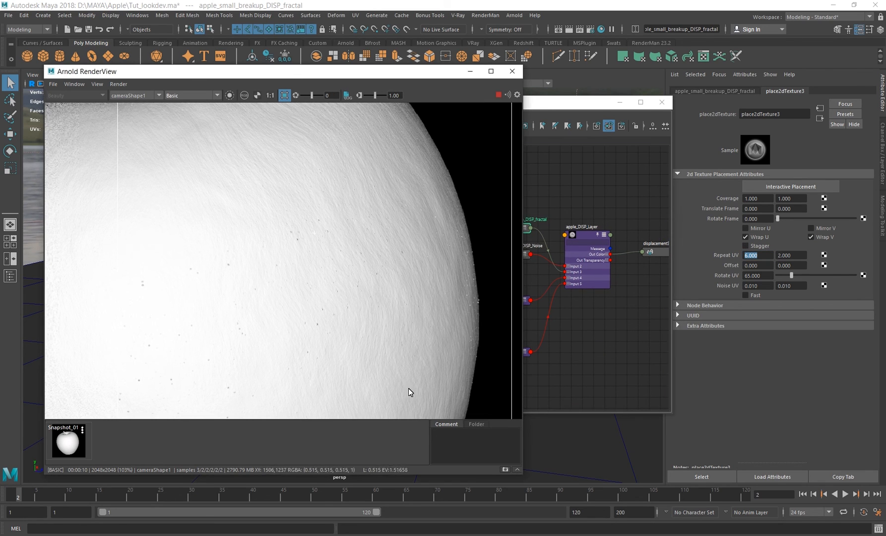
left_click(603, 323)
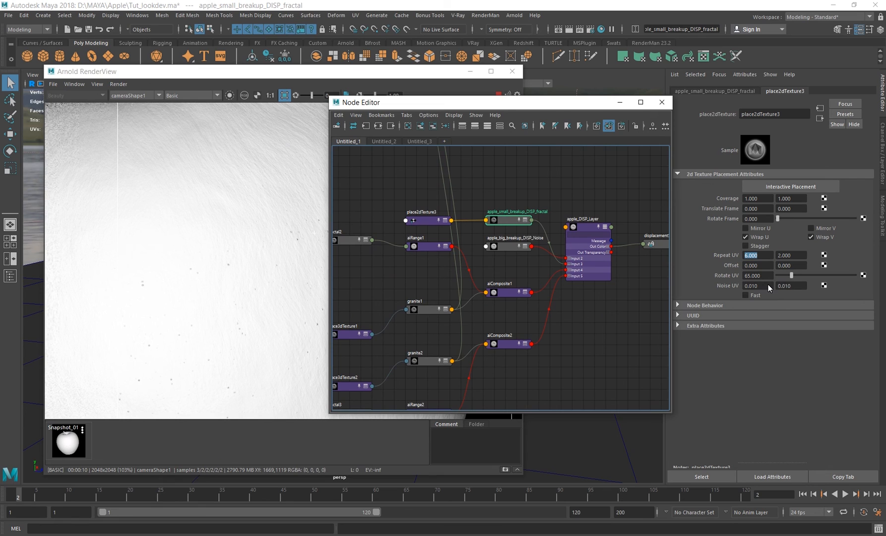
left_click(768, 285)
key("Tab")
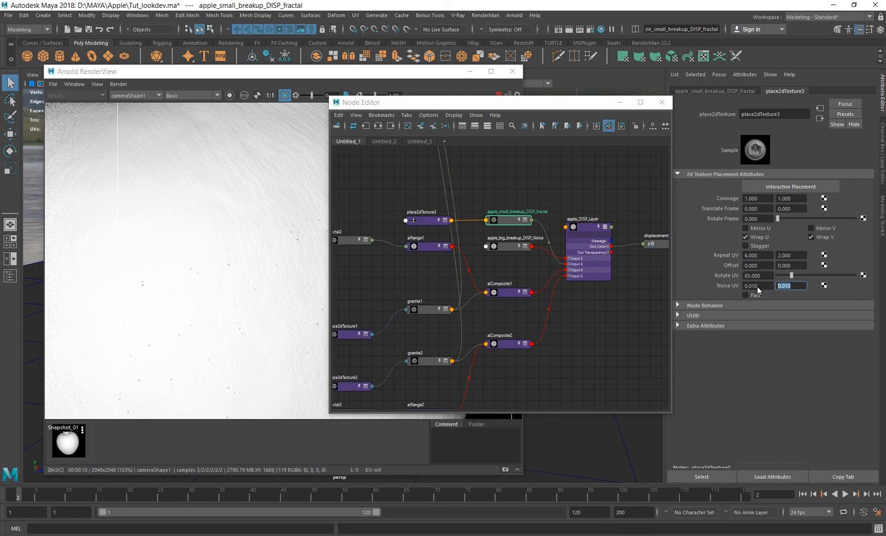
Isolate apple_small_breakup_DISP_fractal in the live render and inspect its streaky pattern over the apple.
left_click(230, 95)
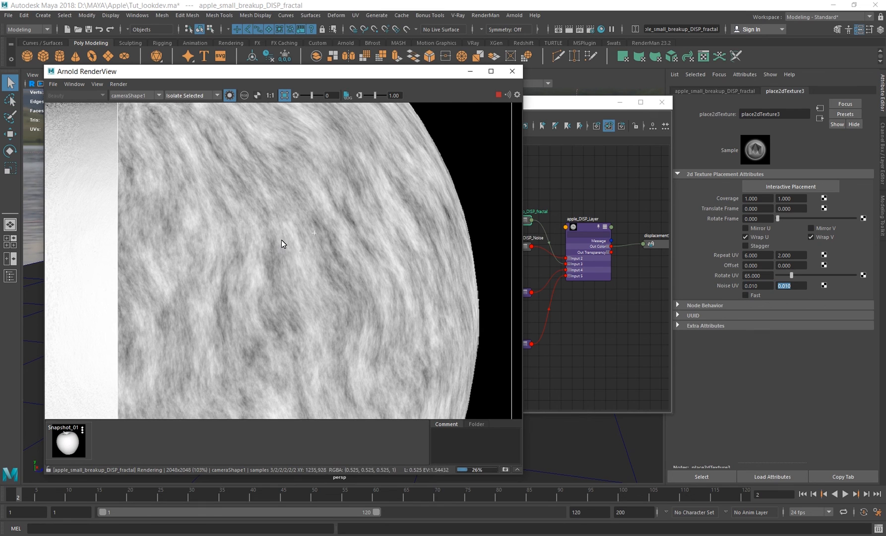
scroll(281, 240, "down", 2)
middle_click_drag(264, 190, 270, 215)
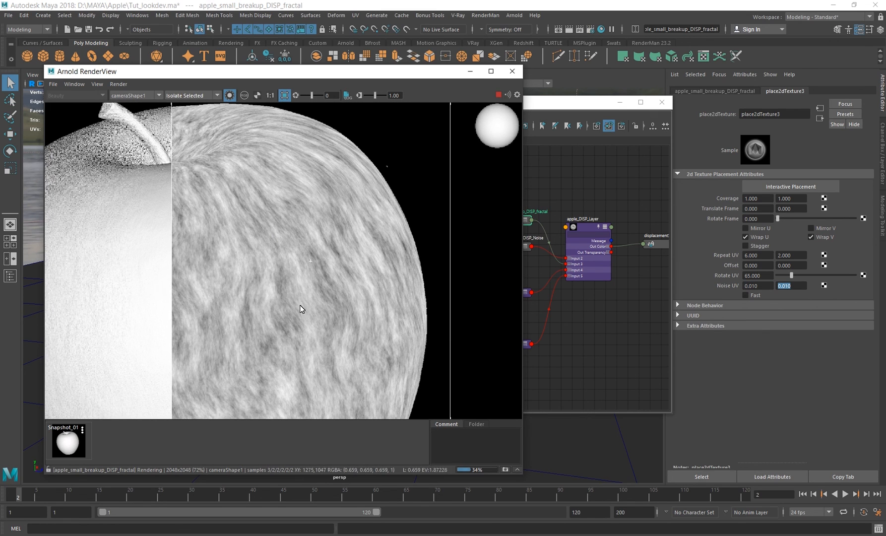
middle_click_drag(299, 298, 288, 261)
Turn off the isolated view, set the render to Basic shading, and compare the displaced surface with the node network.
left_click(229, 95)
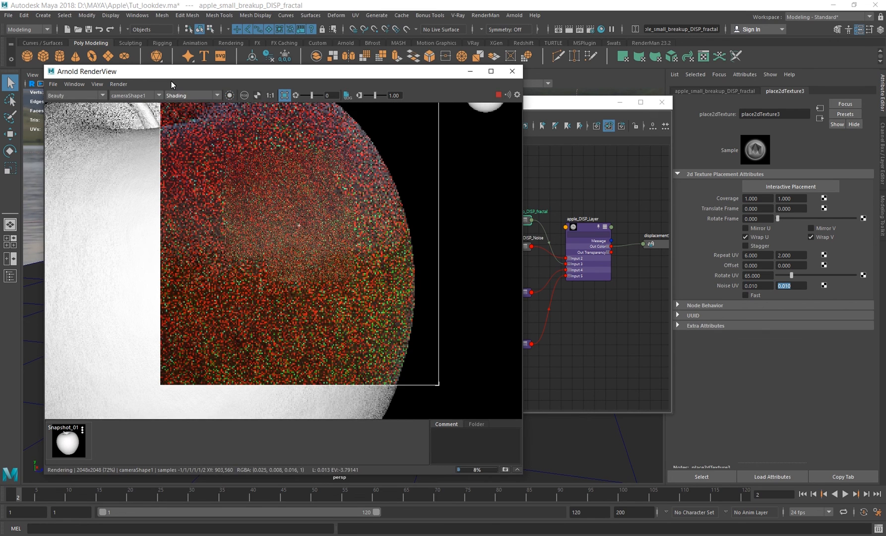
left_click(193, 95)
left_click(181, 109)
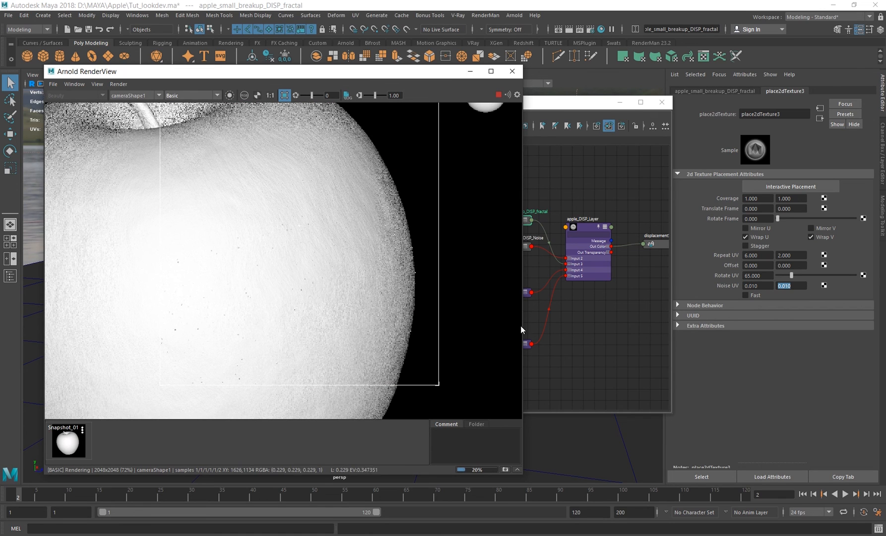
left_click(583, 313)
middle_click_drag(573, 331, 546, 312, "alt")
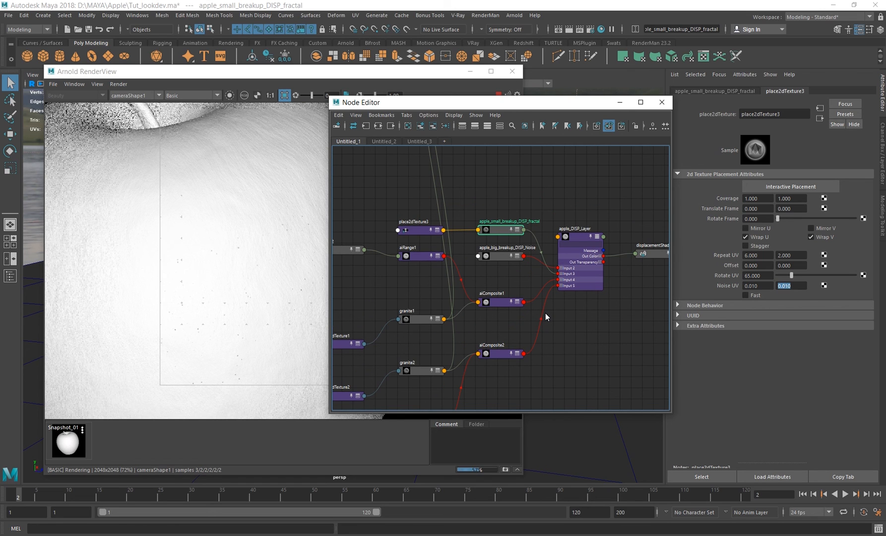
left_click(404, 74)
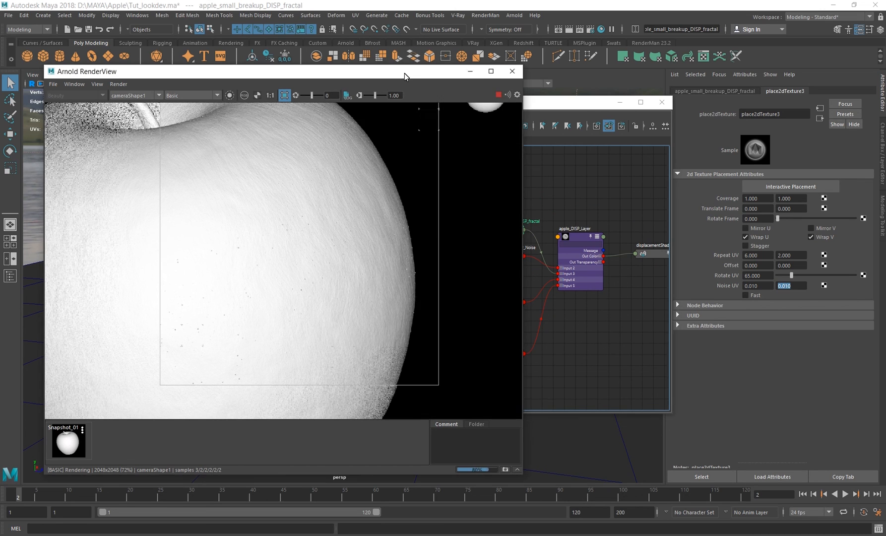